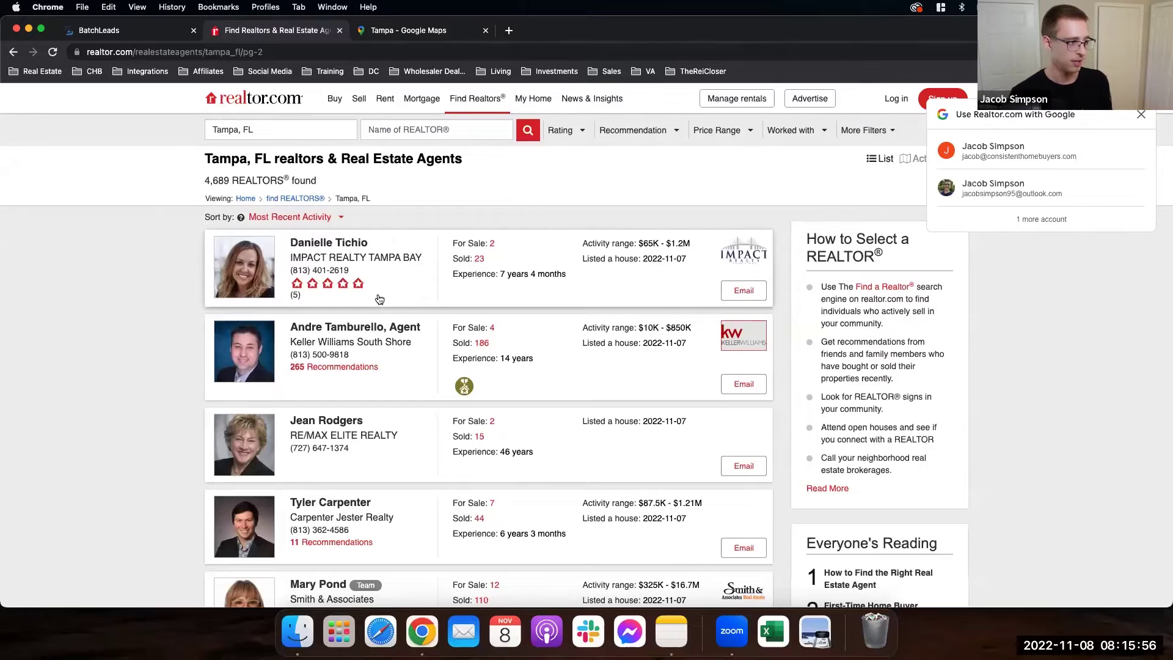
scroll(379, 300, "down", 10)
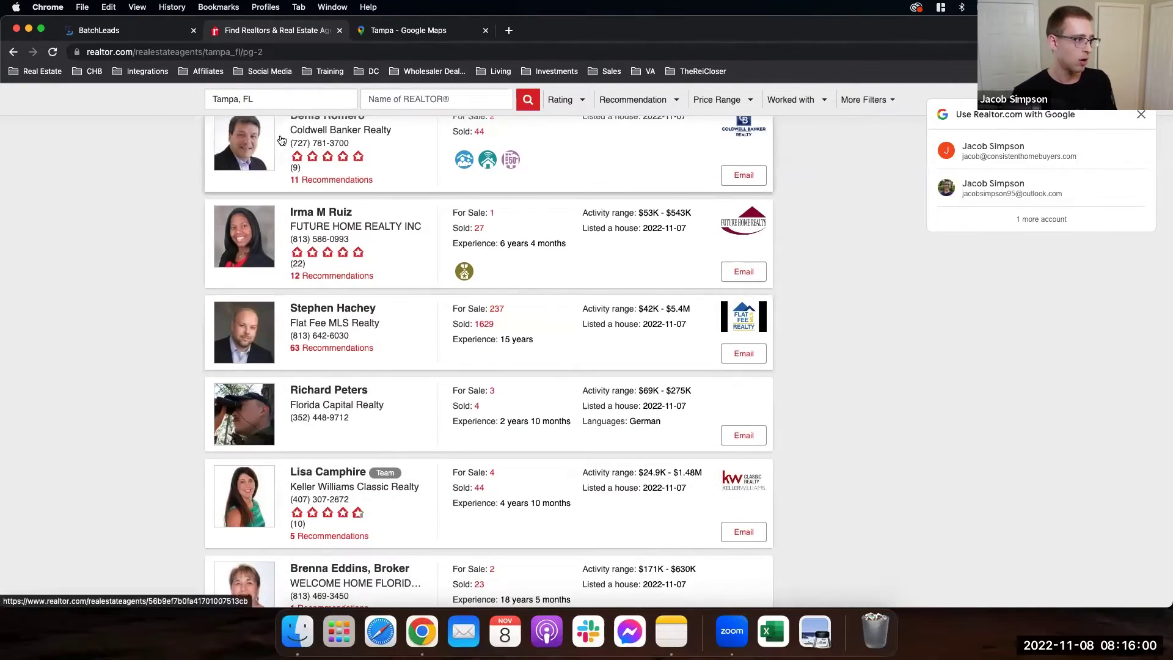
Step: Load the Zillow home page
scroll(370, 297, "up", 20)
left_click(300, 53)
type("zillow.com")
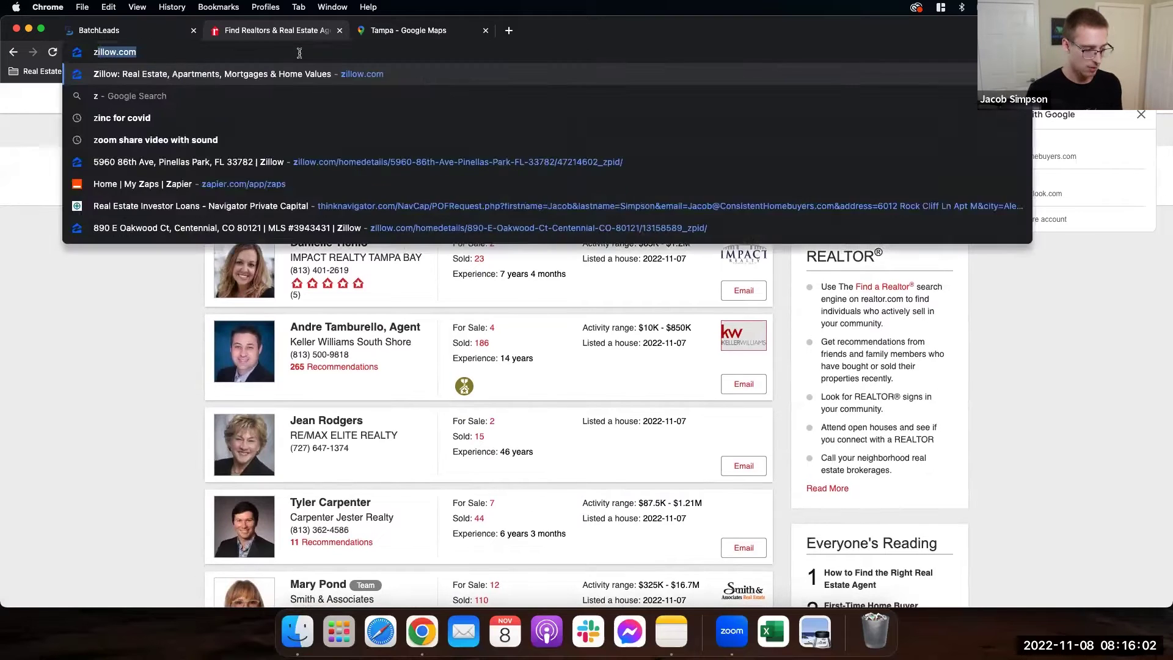
key("Return")
left_click(440, 235)
type("tmapa")
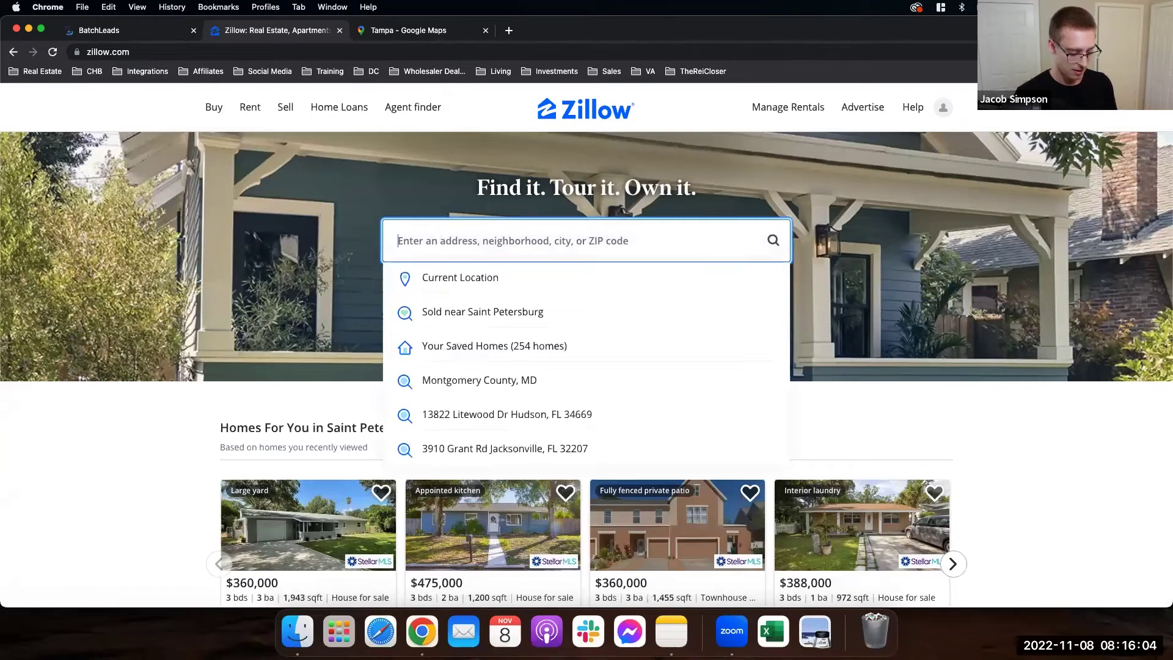
key("BackSpace")
key("BackSpace")
key("BackSpace")
key("BackSpace")
type("ampa")
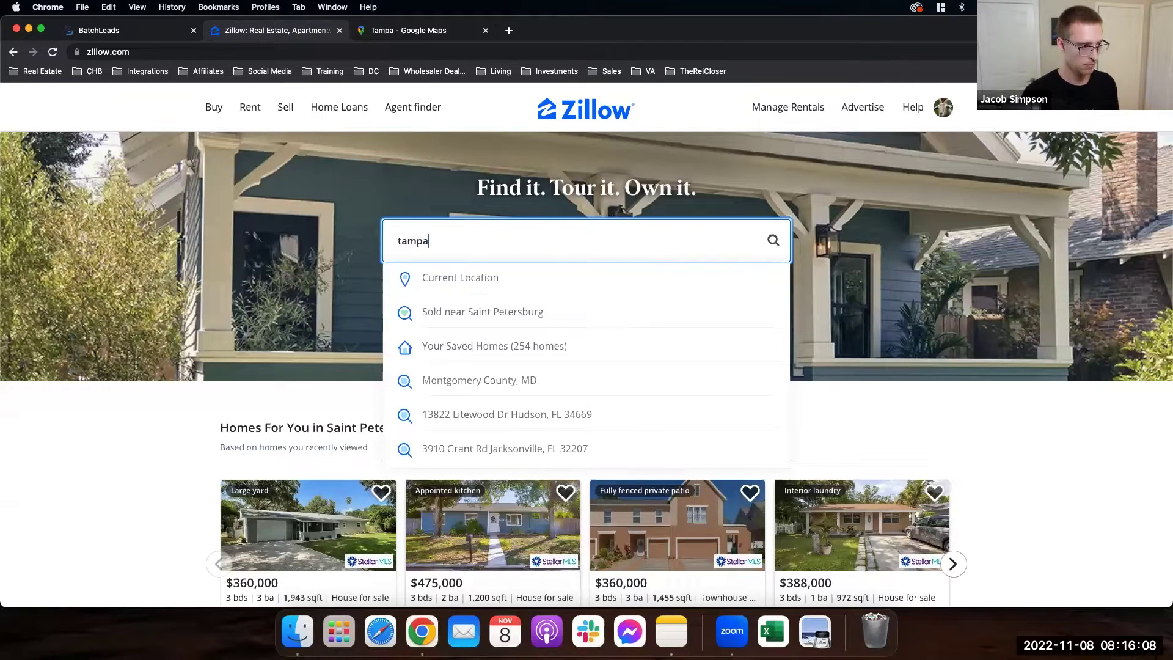
left_click(436, 279)
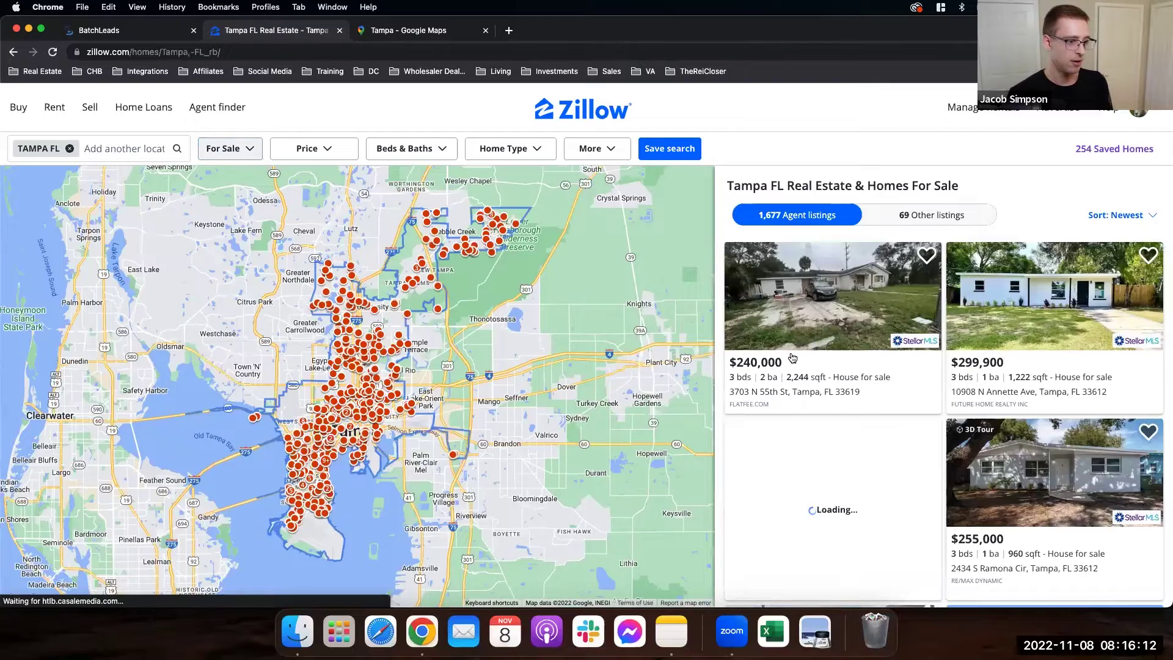
left_click(411, 383)
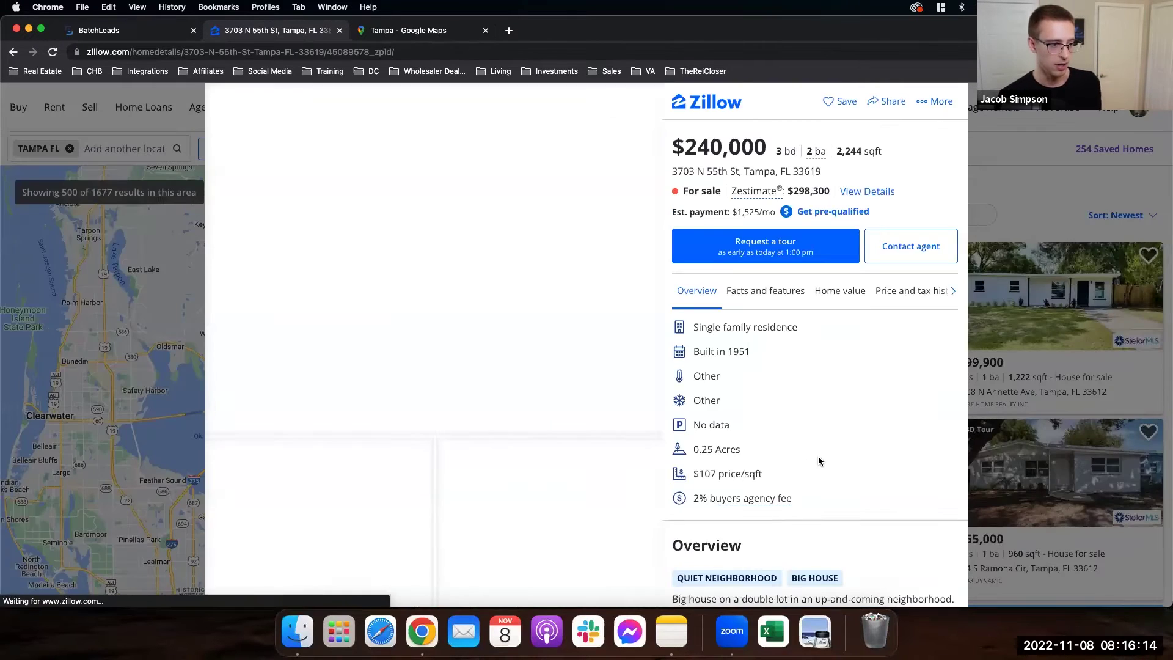
scroll(819, 456, "down", 10)
left_click_drag(671, 353, 731, 353)
double_click(737, 368)
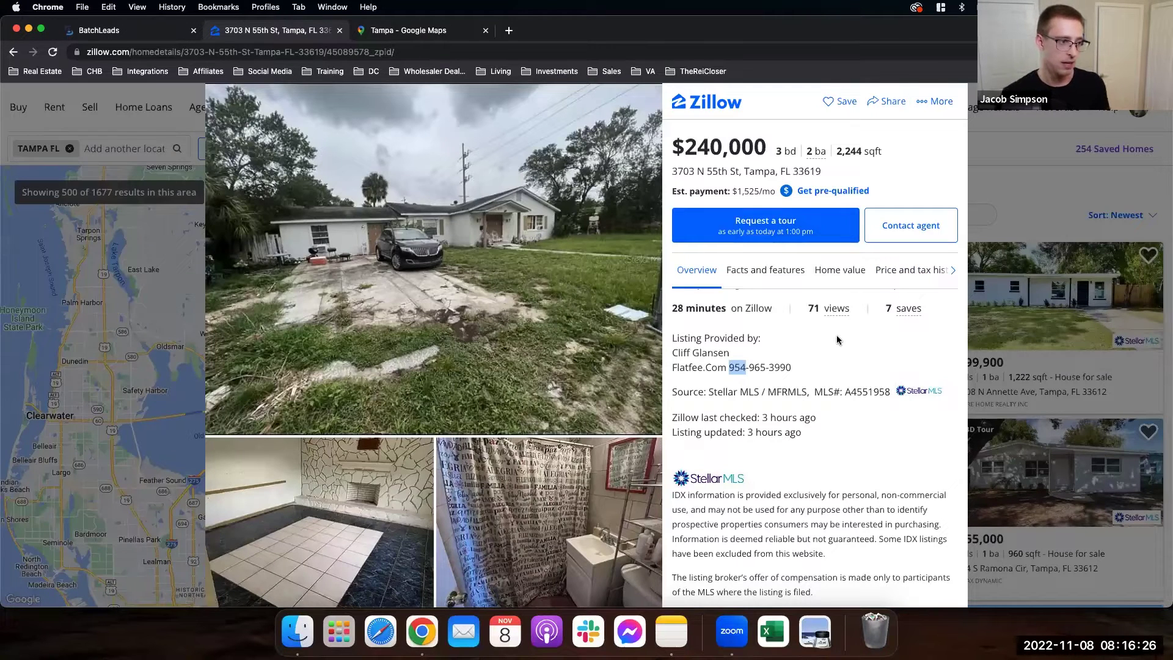
double_click(675, 171)
left_click_drag(703, 172, 828, 177)
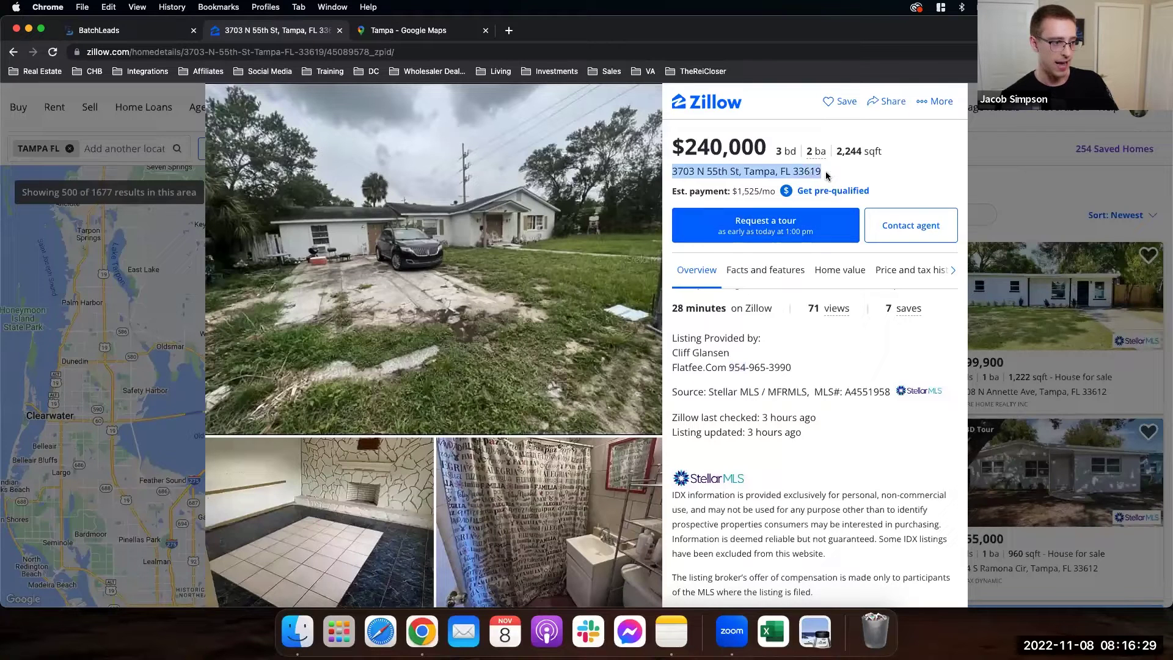
left_click(673, 354)
left_click_drag(673, 354, 792, 370)
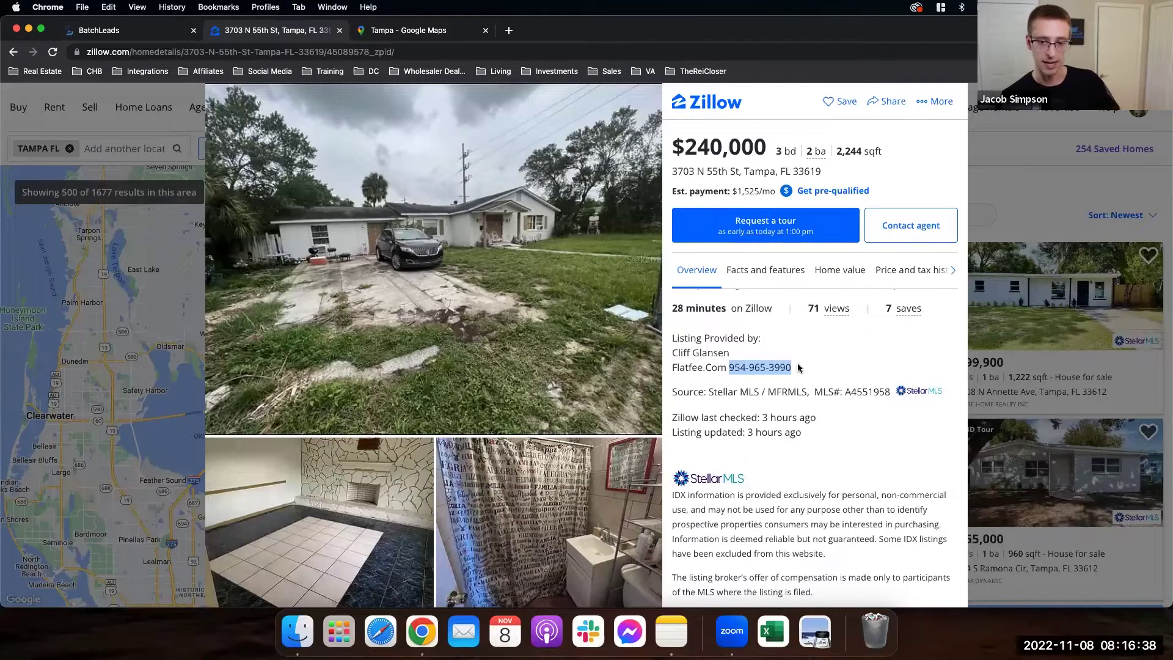
left_click(105, 32)
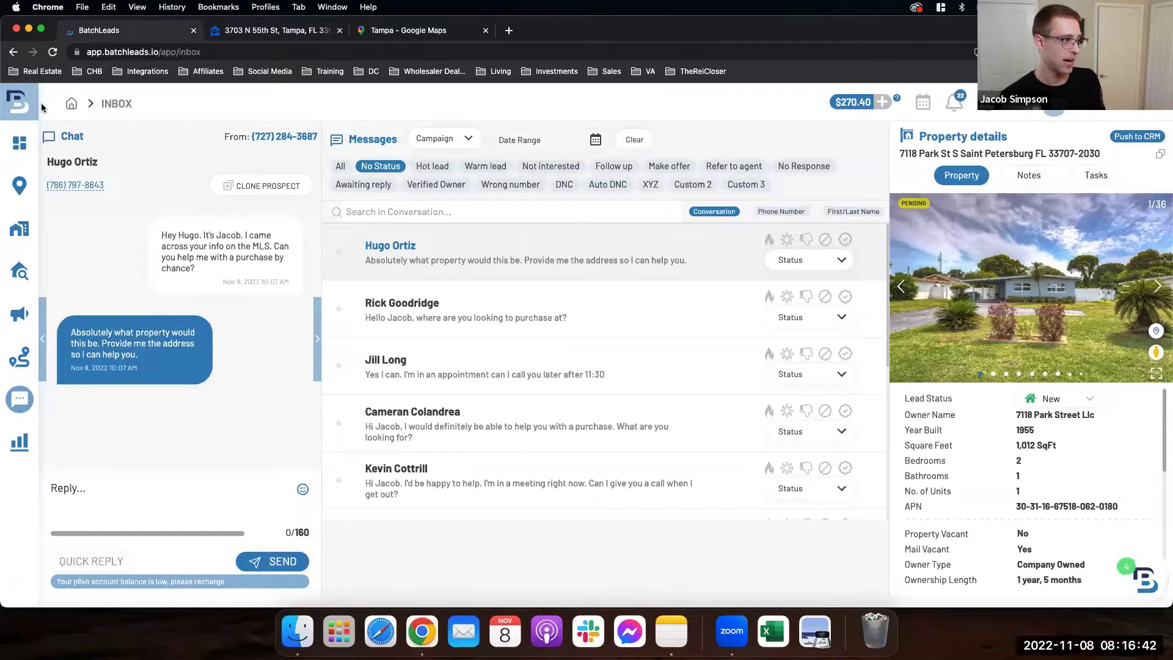
Step: Check the SMS campaigns overview with 9 active campaigns, then open My Lists
mouse_move(23, 254)
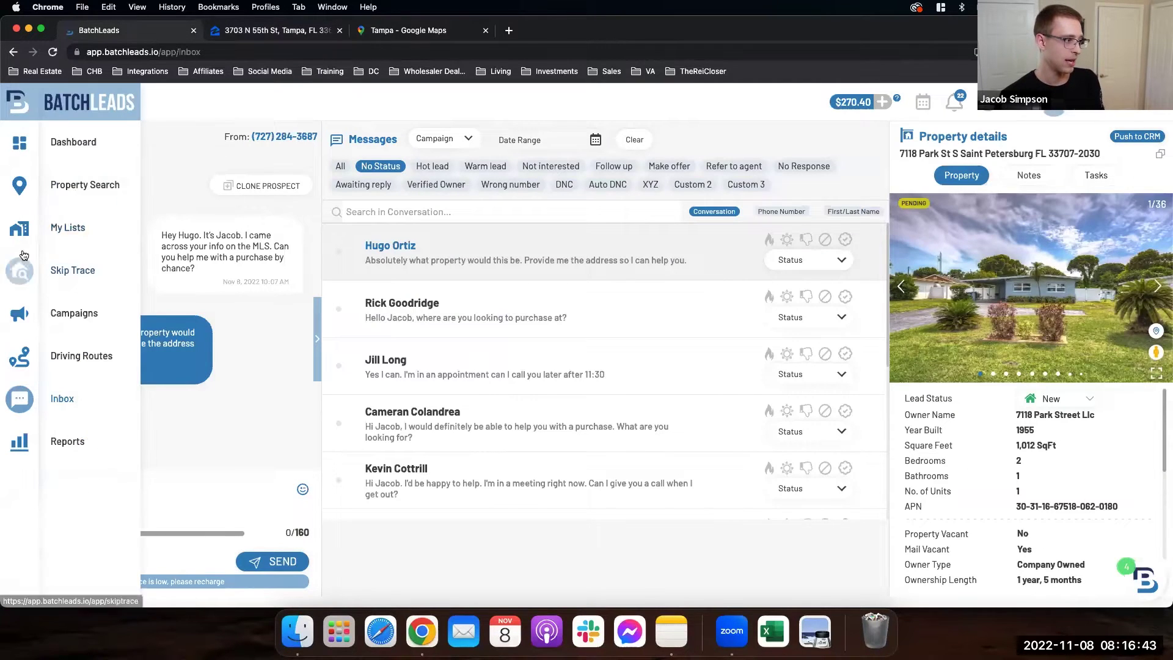
left_click(33, 316)
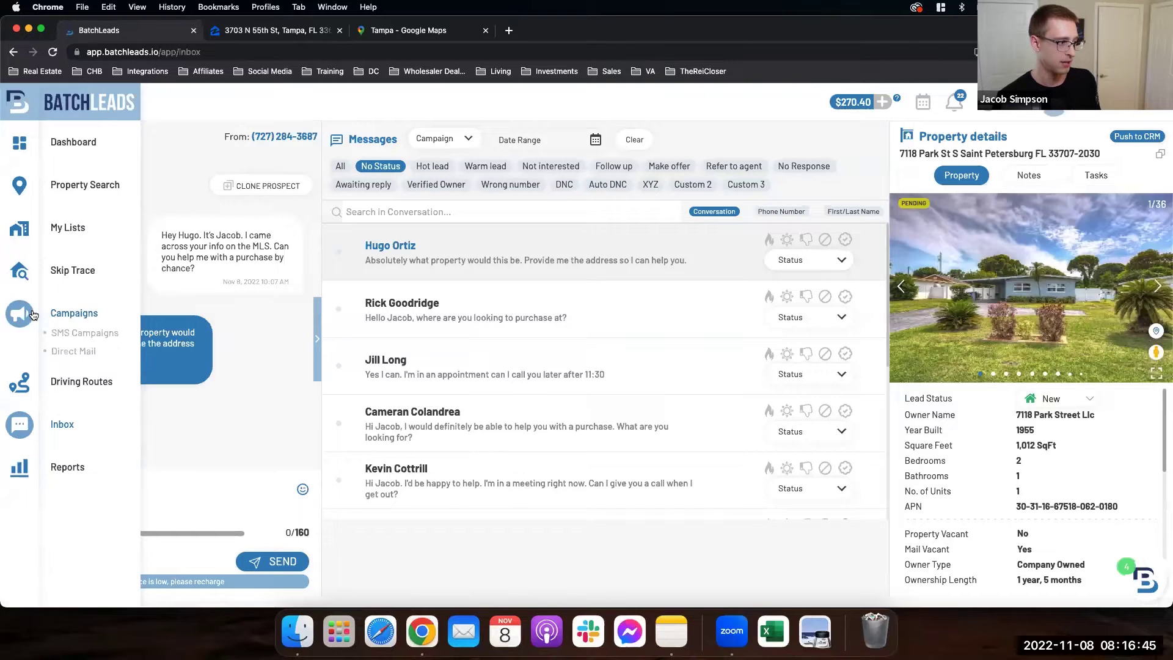
left_click(71, 334)
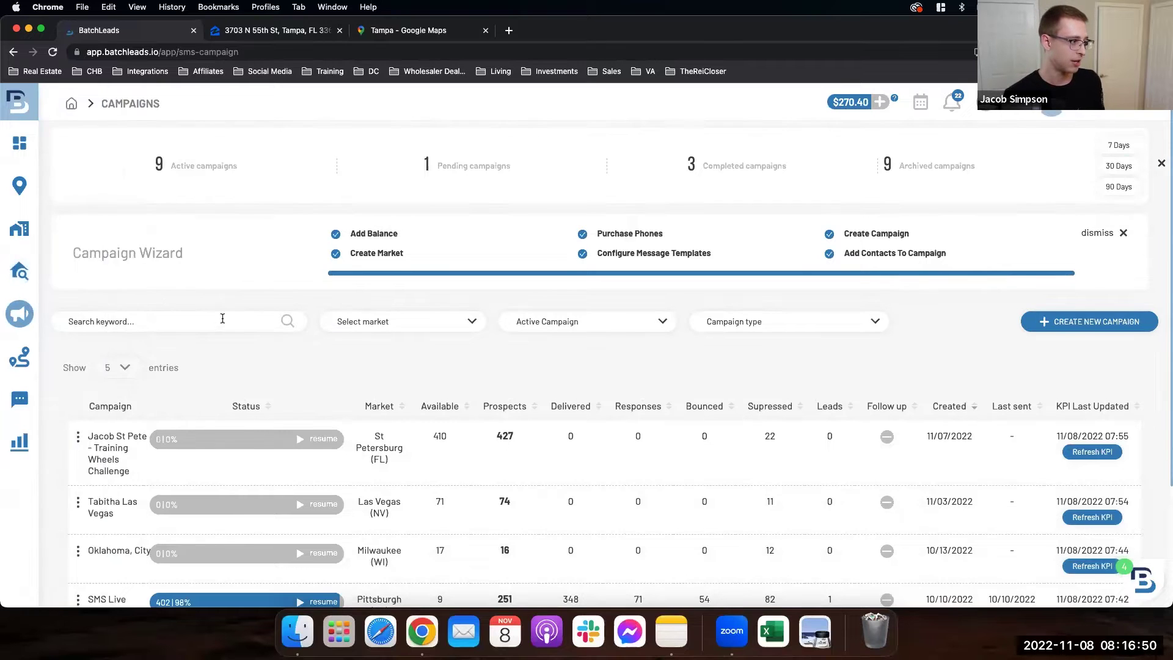
left_click(46, 233)
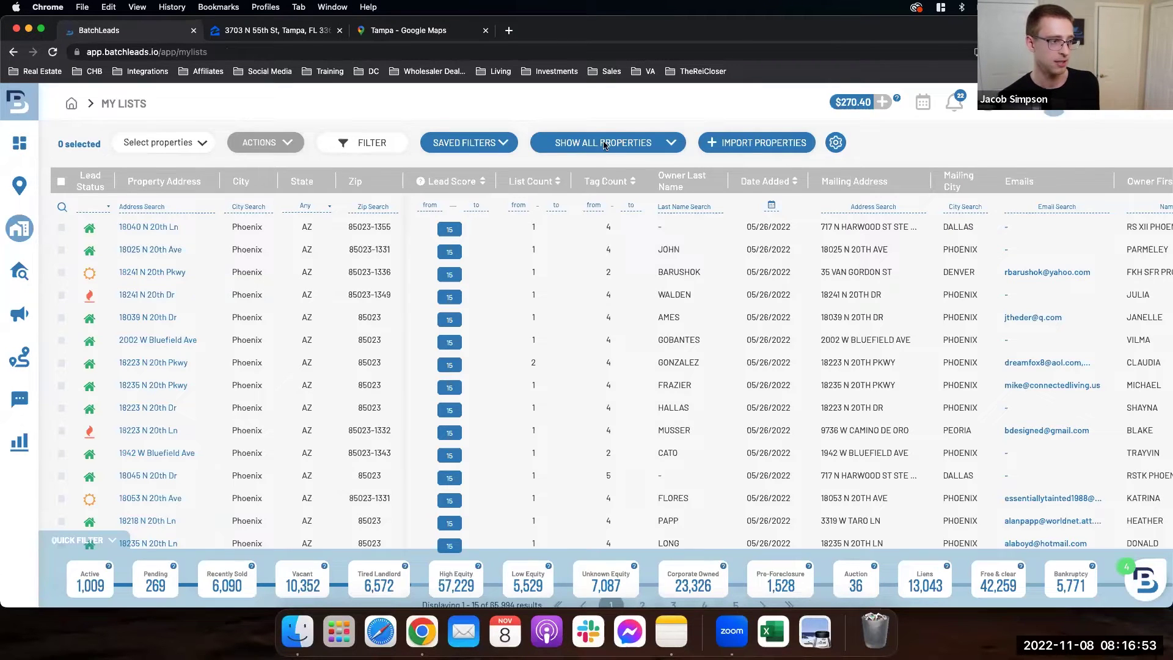
Step: Filter My Lists to the St Pete agent list and choose Bulk Import under Import Properties
left_click(604, 145)
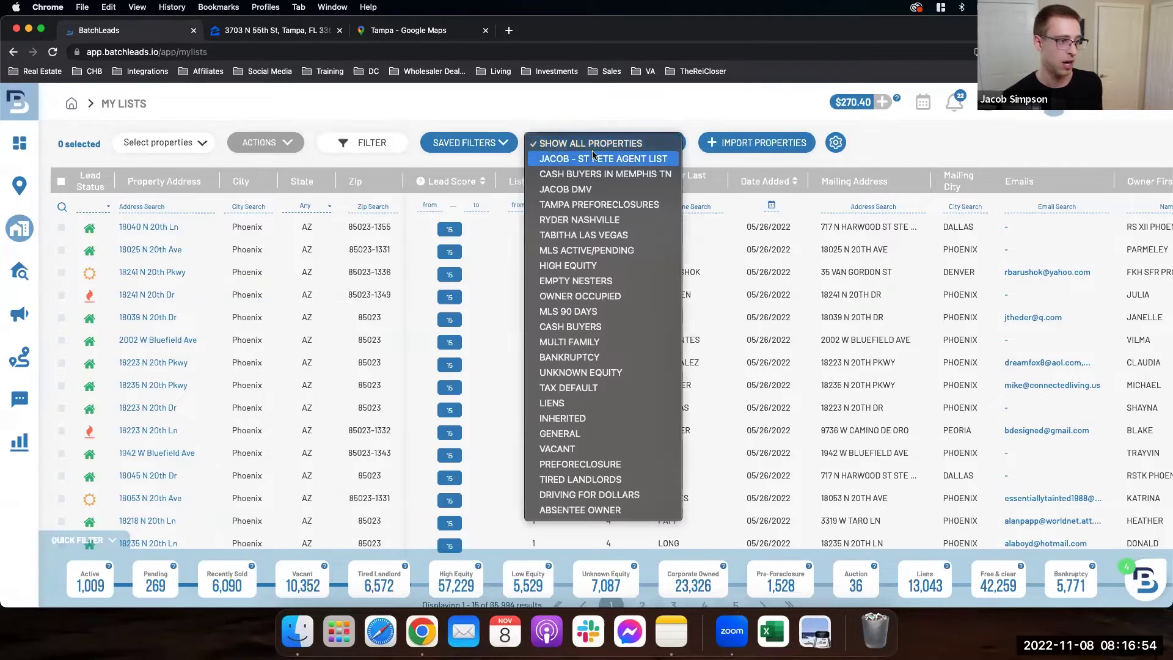
left_click(596, 157)
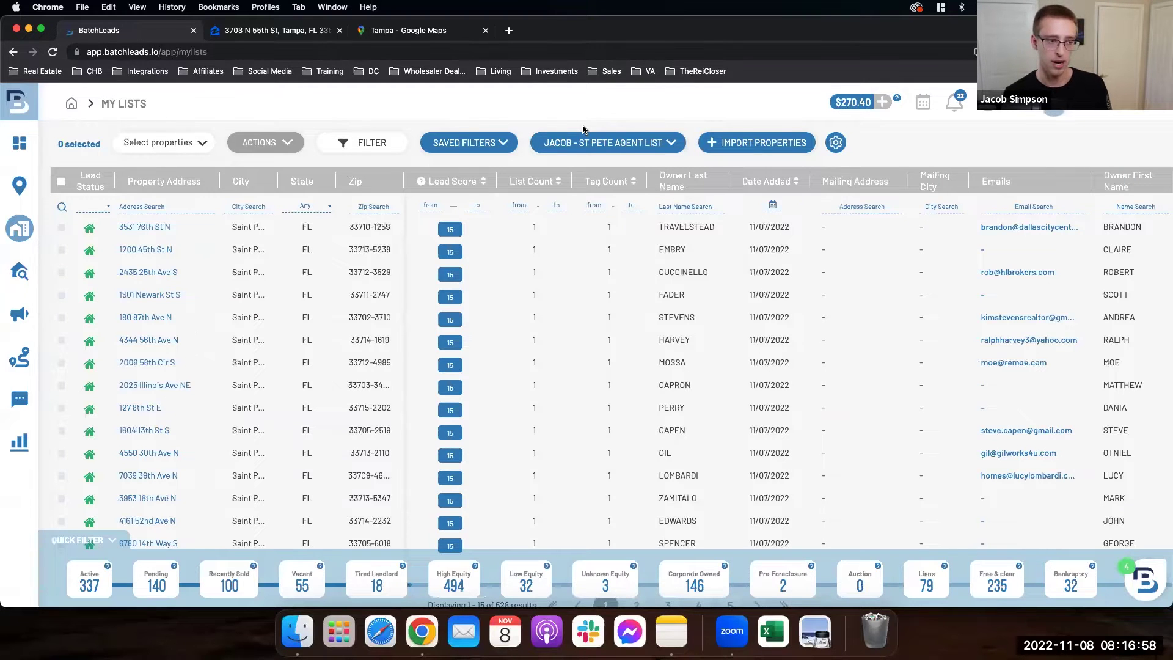
left_click(737, 150)
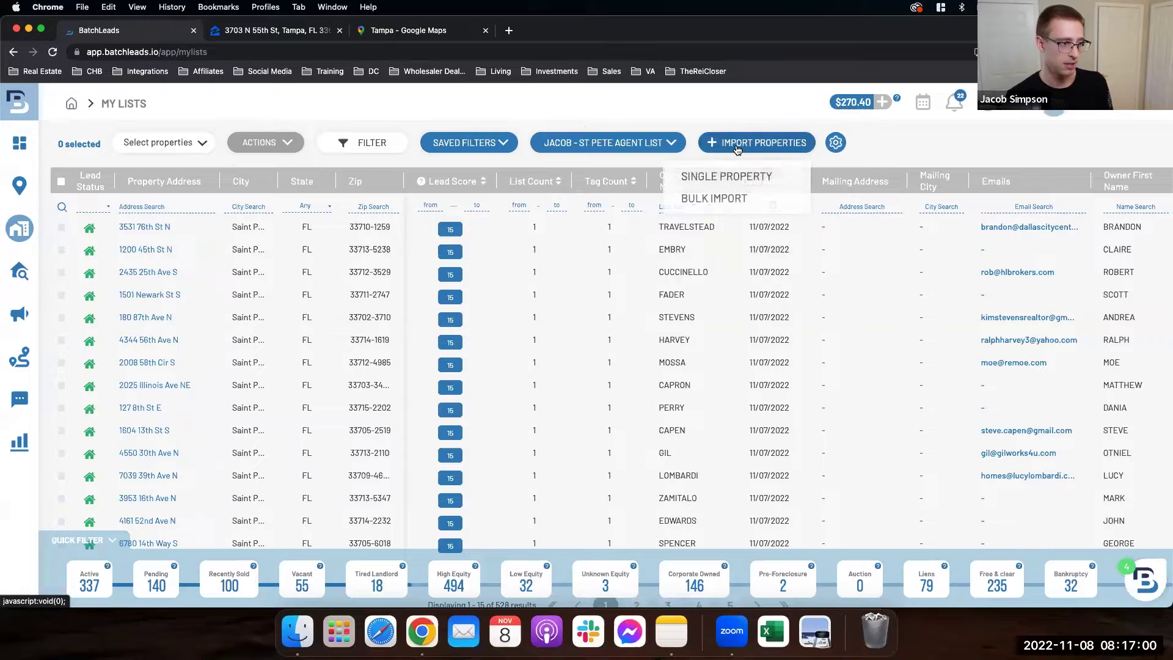
left_click(702, 196)
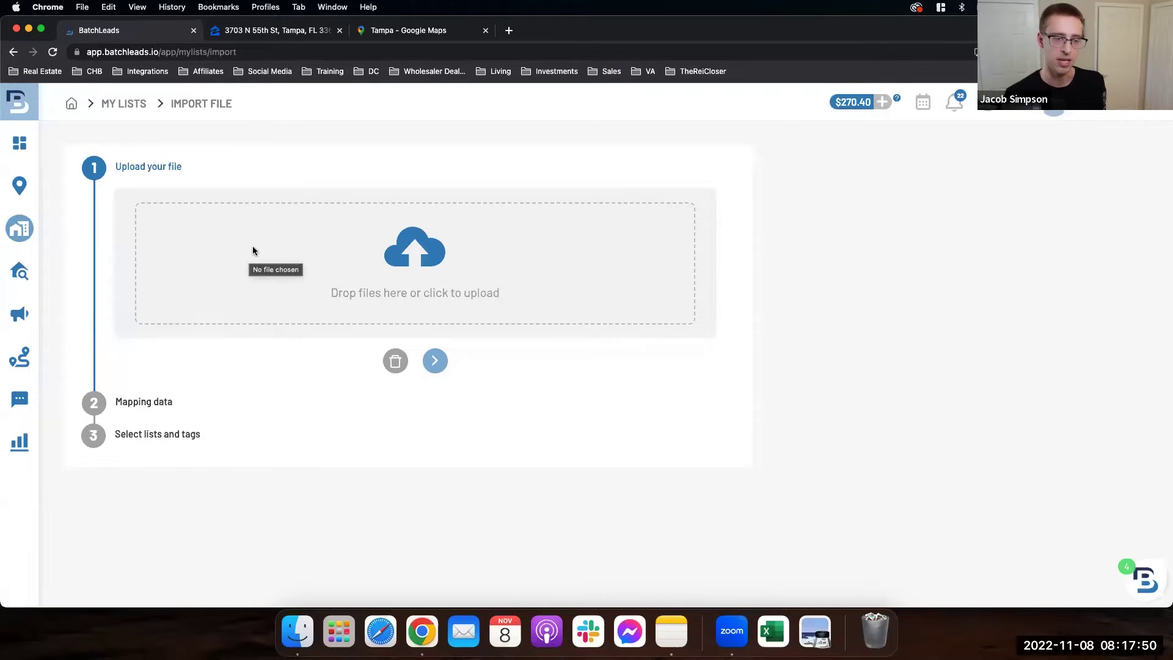
mouse_move(54, 244)
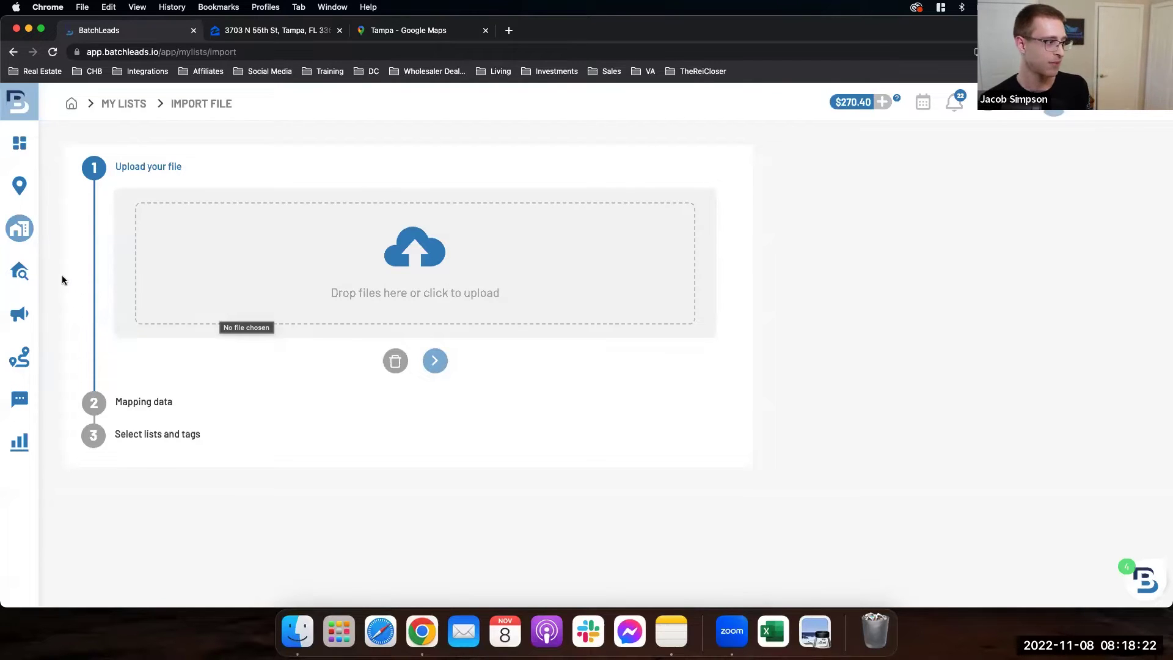
mouse_move(40, 270)
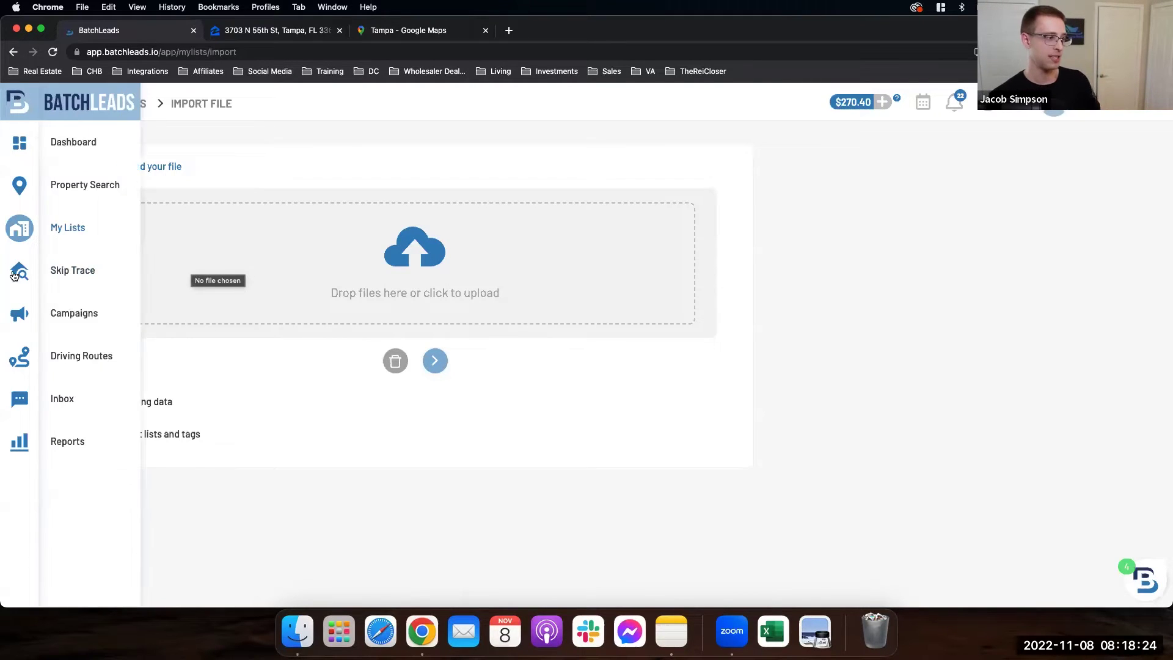
Step: Open the St Pete Training Wheels Challenge campaign and select the recipient's address and name
left_click(74, 334)
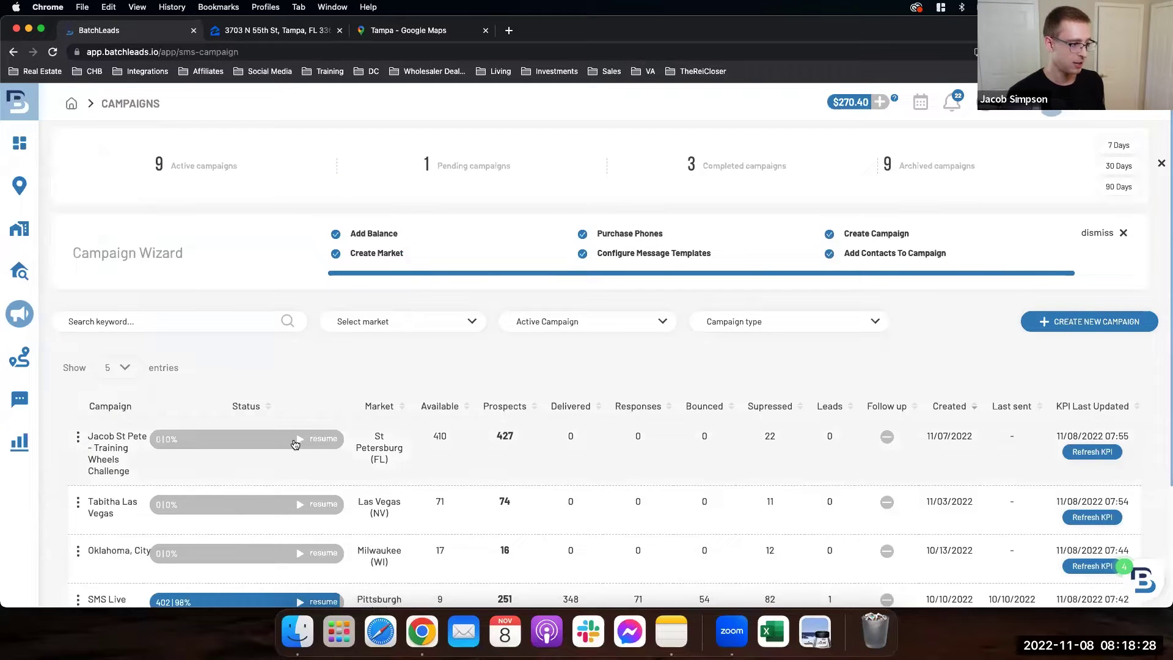
left_click(284, 443)
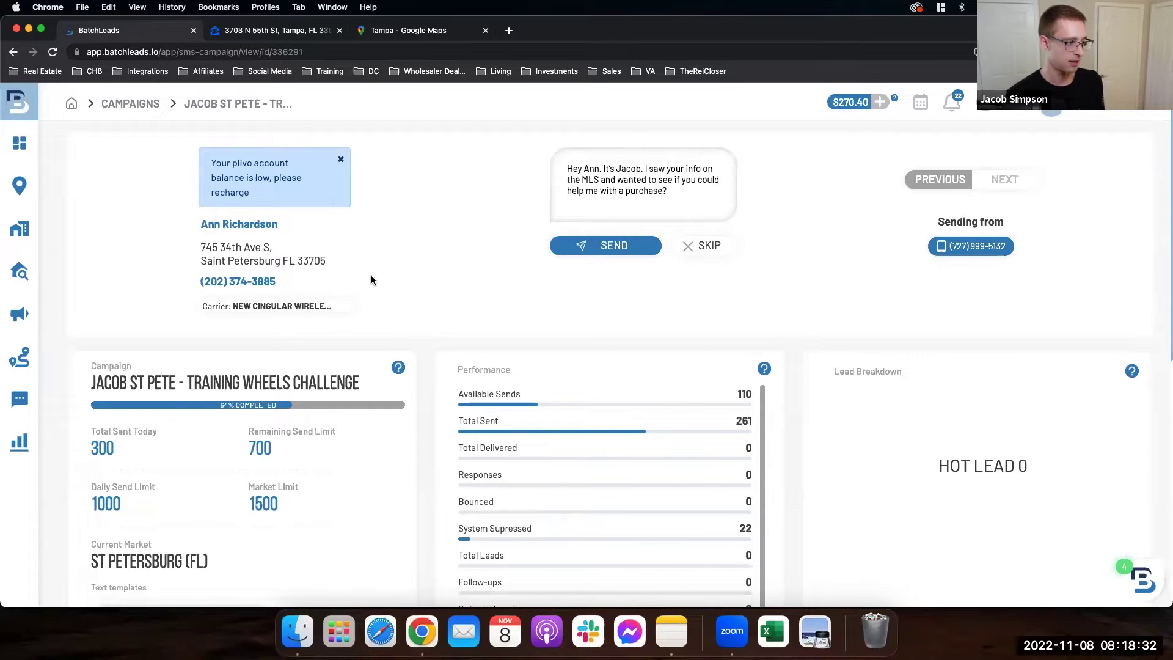
left_click_drag(201, 247, 281, 252)
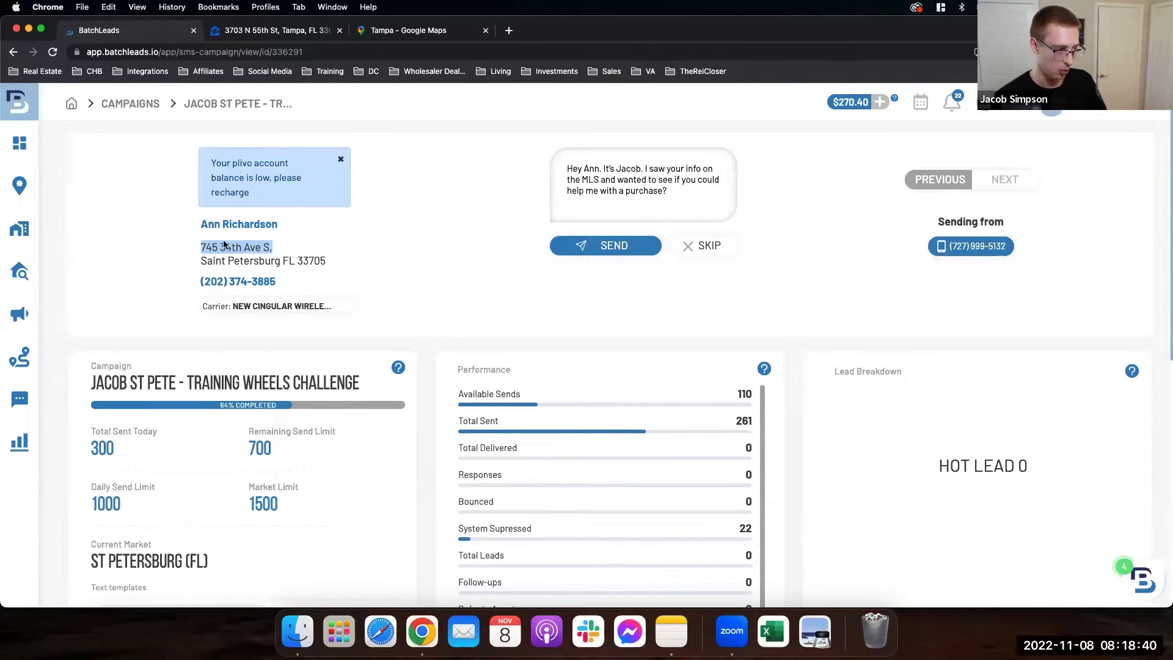
left_click(204, 231)
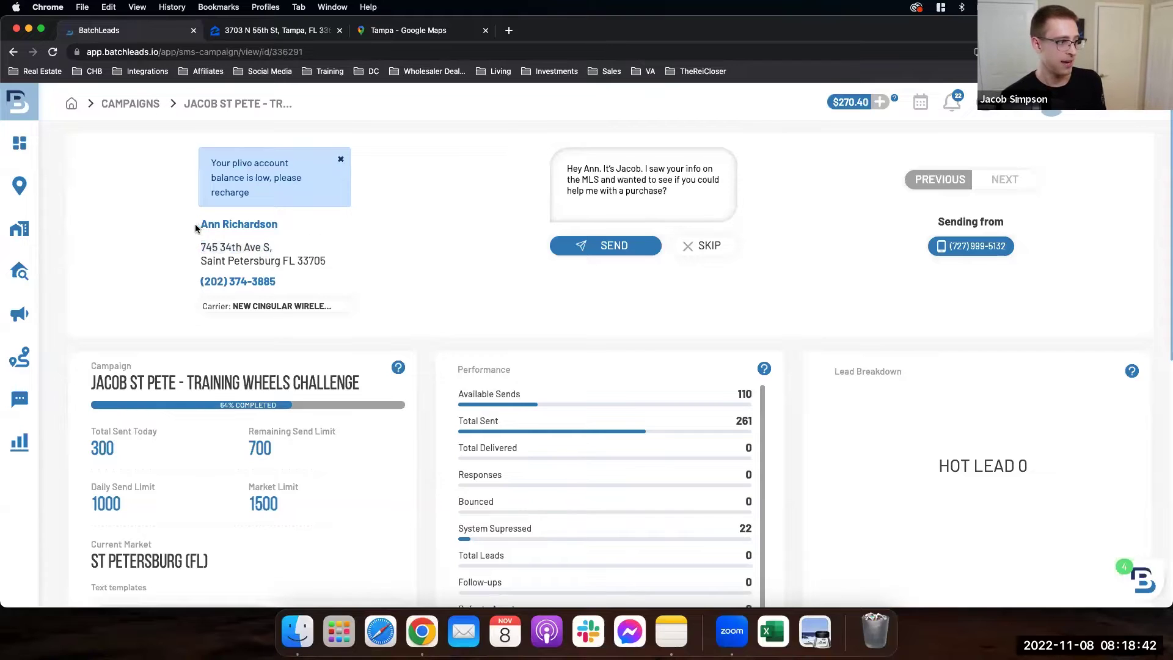
left_click_drag(200, 225, 264, 225)
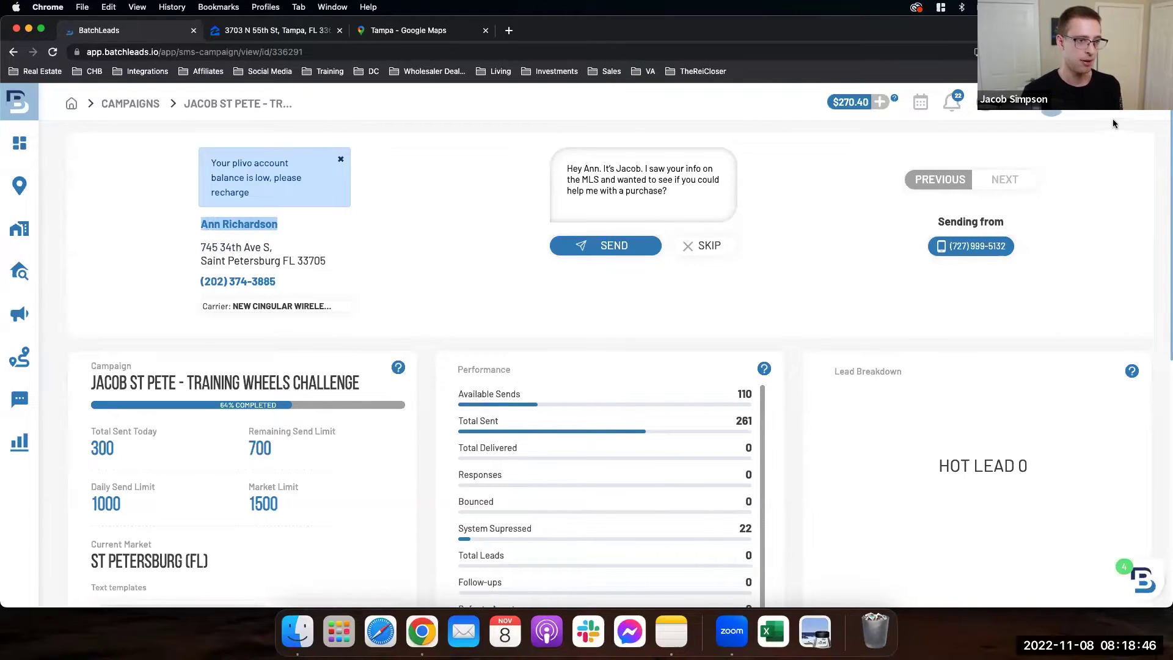
Step: Go to My Profile's SMS Template tab and expand the first template's messages
left_click(1138, 122)
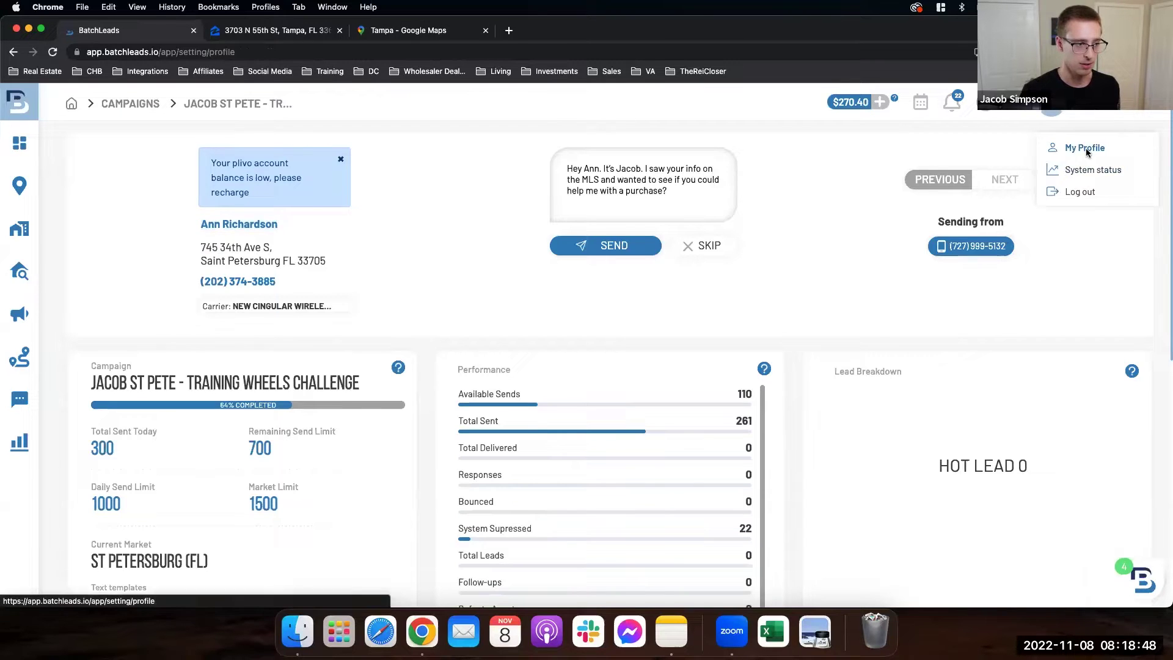
left_click(1085, 148)
left_click(132, 352)
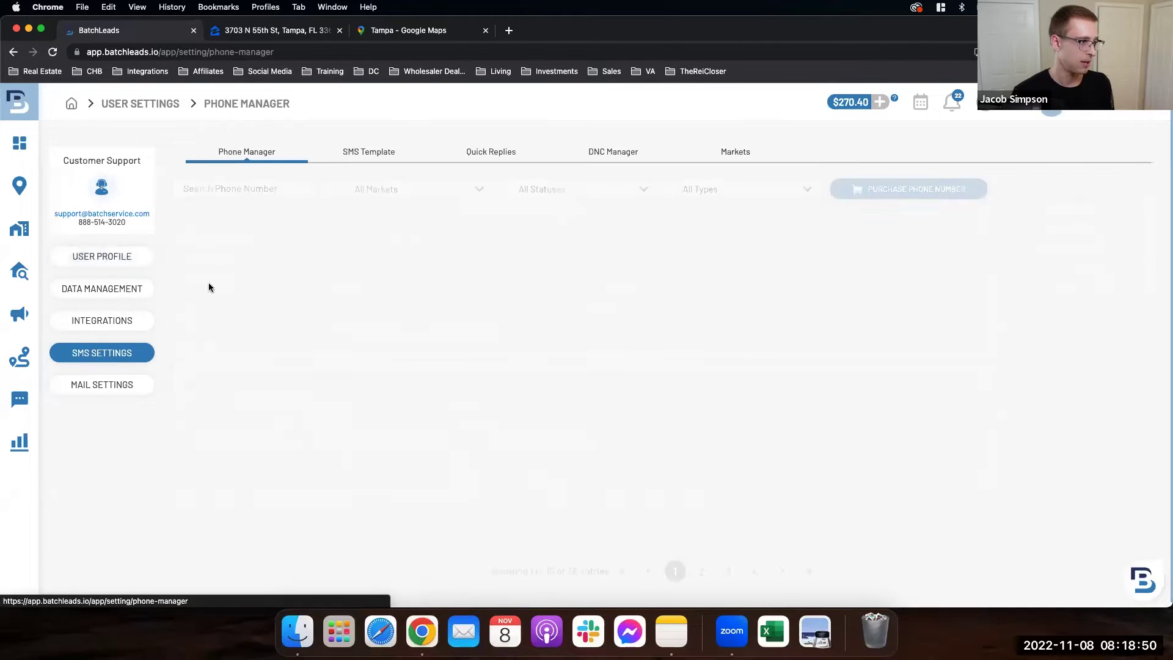
left_click(377, 155)
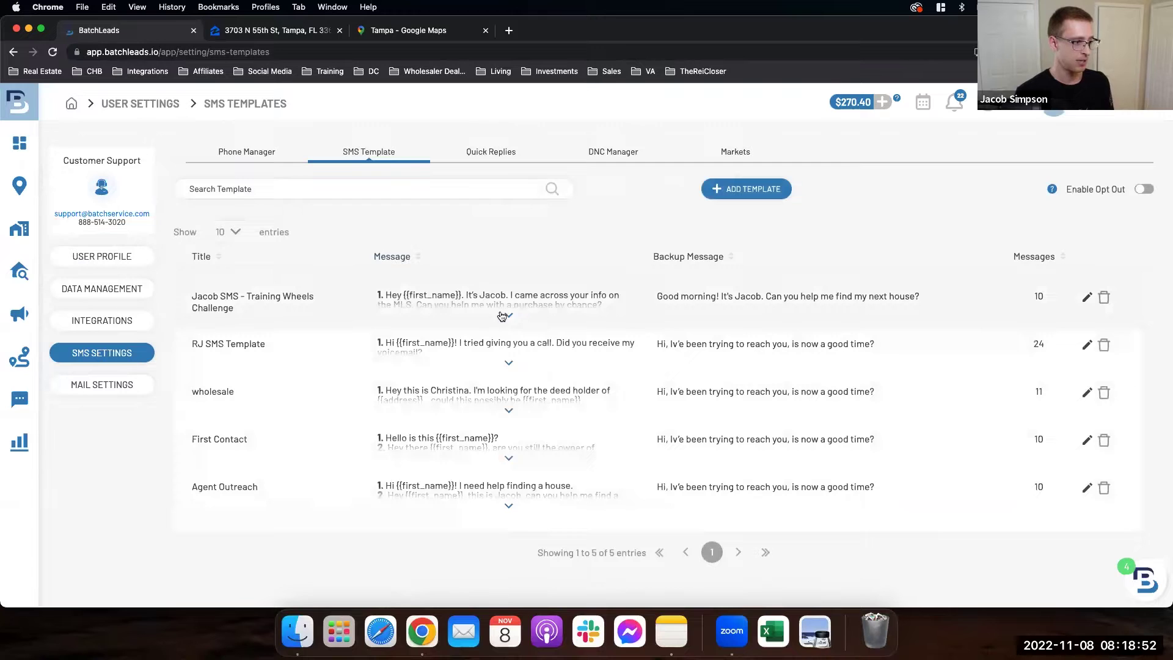
left_click(505, 319)
scroll(505, 316, "down", 1)
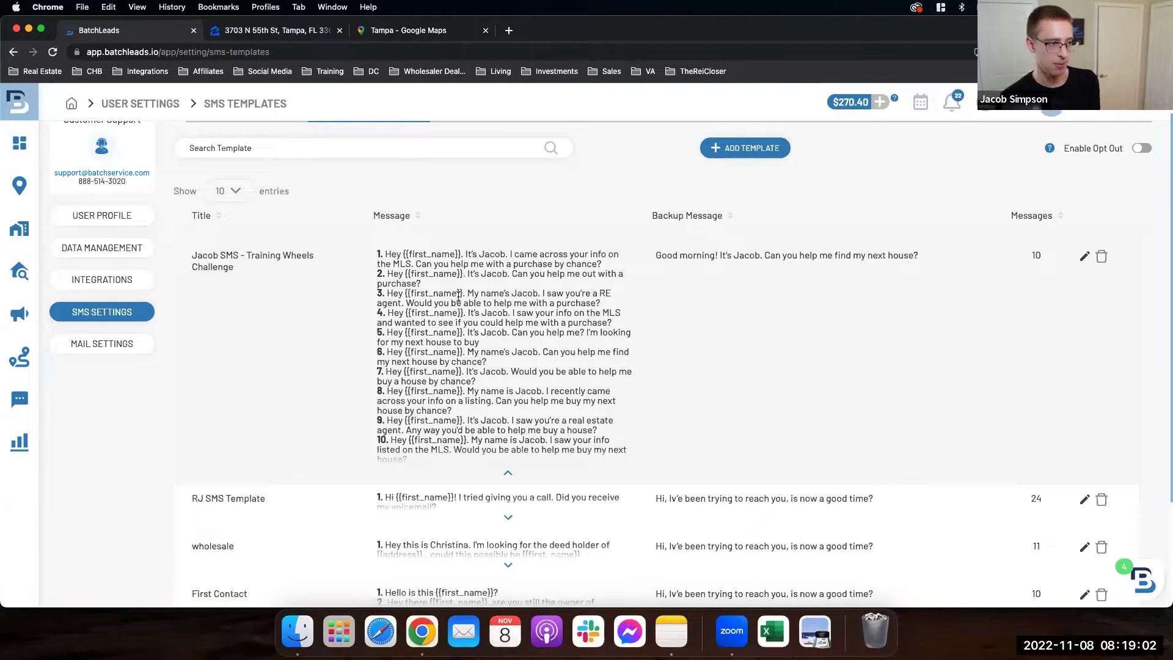
Step: Select the first template's message and backup text, then return to SMS campaigns
triple_click(413, 449)
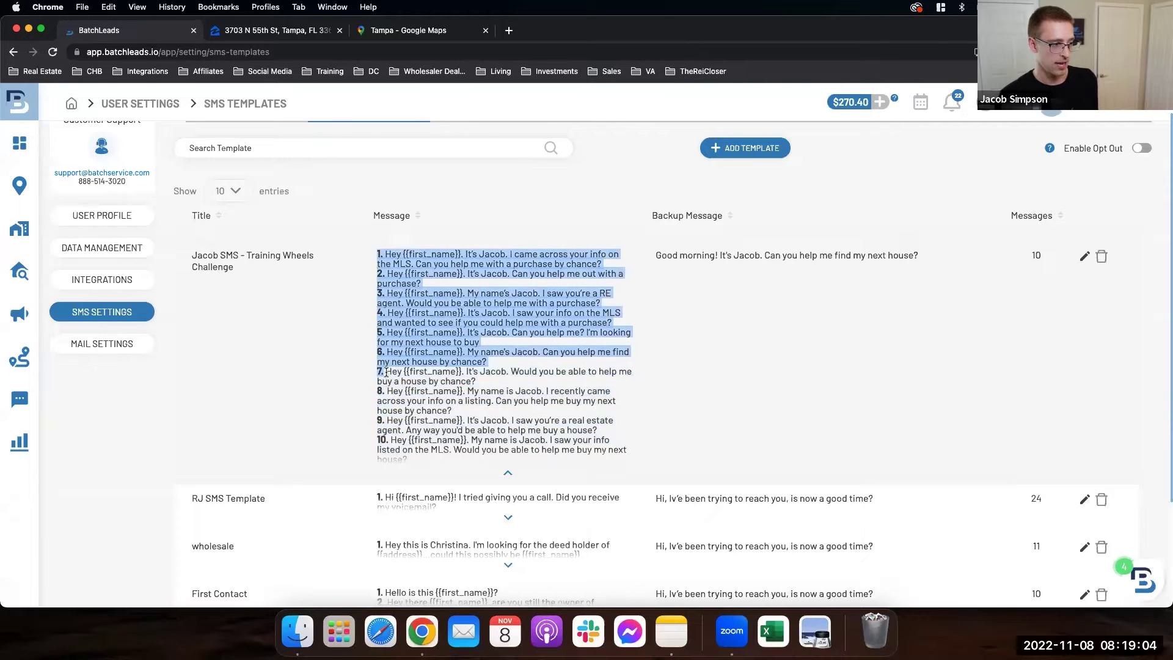
left_click(423, 458)
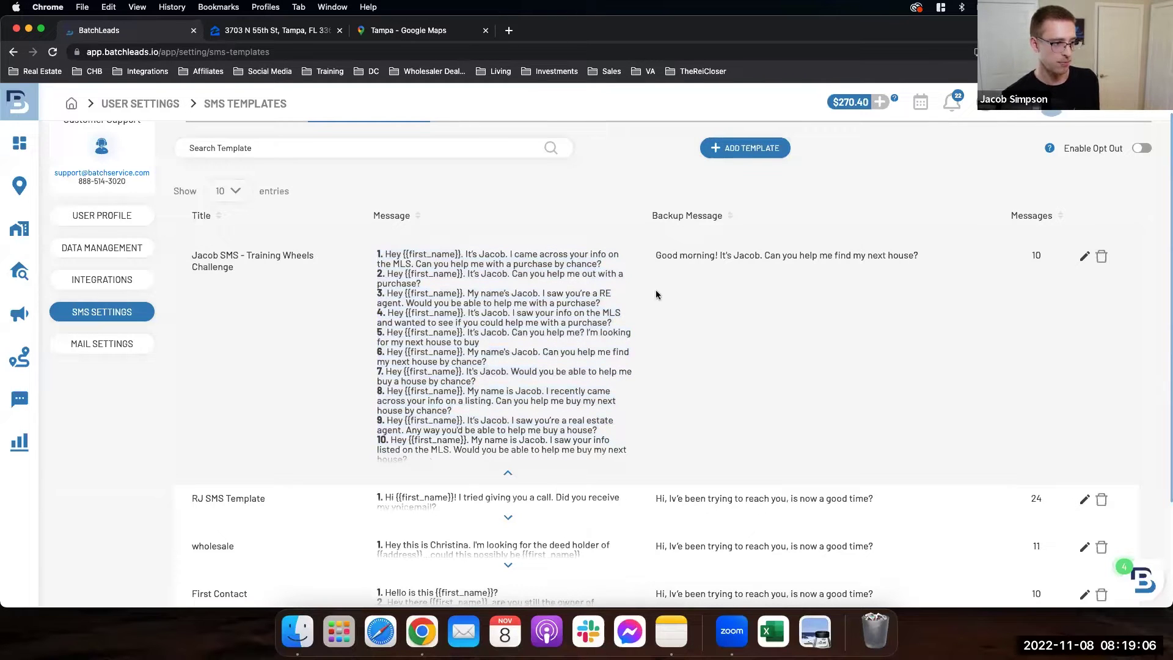
left_click_drag(682, 256, 921, 256)
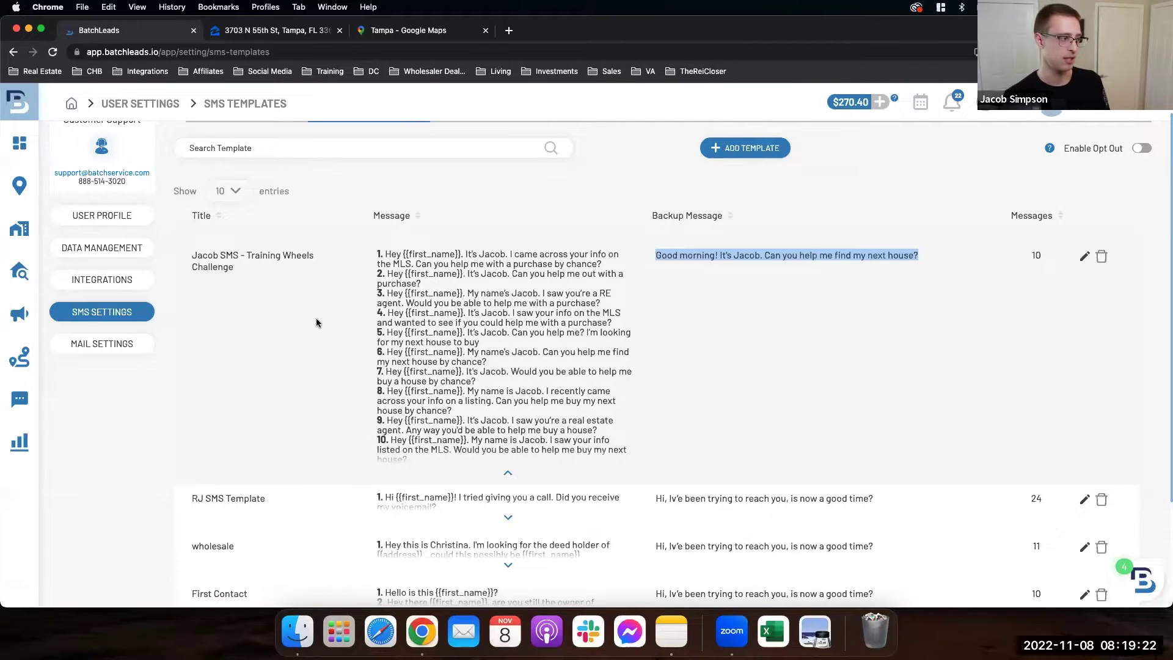
mouse_move(34, 249)
left_click(67, 313)
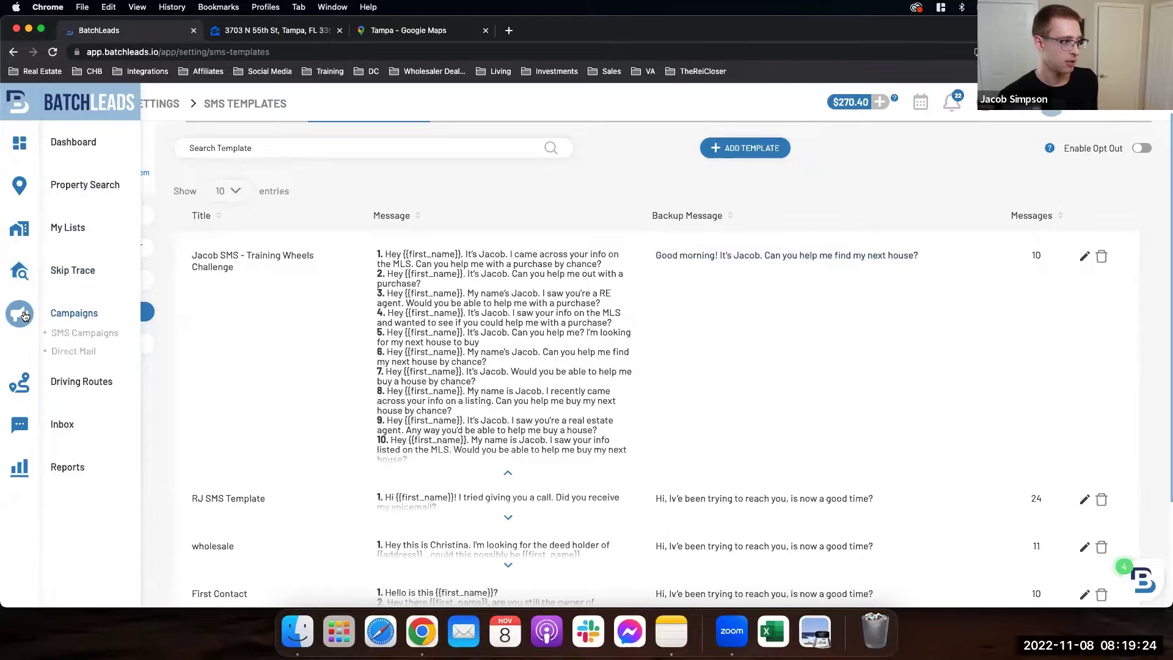
left_click(65, 334)
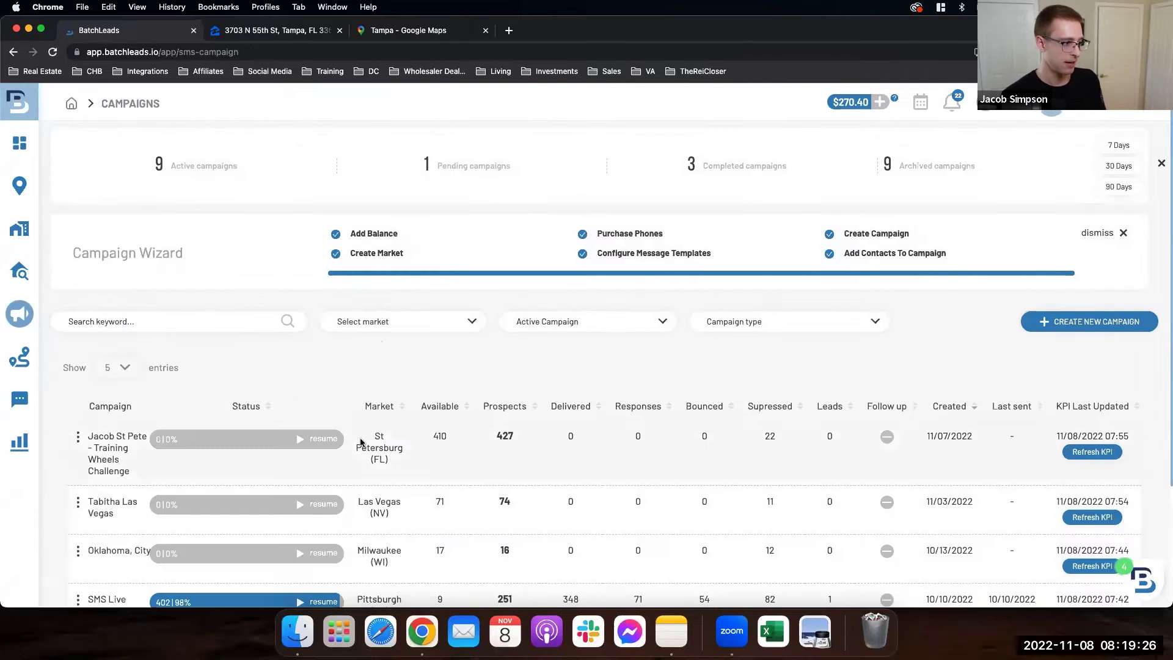
Step: Send the St Pete campaign's text to its current lead, bringing Total Sent Today to 301
left_click(324, 444)
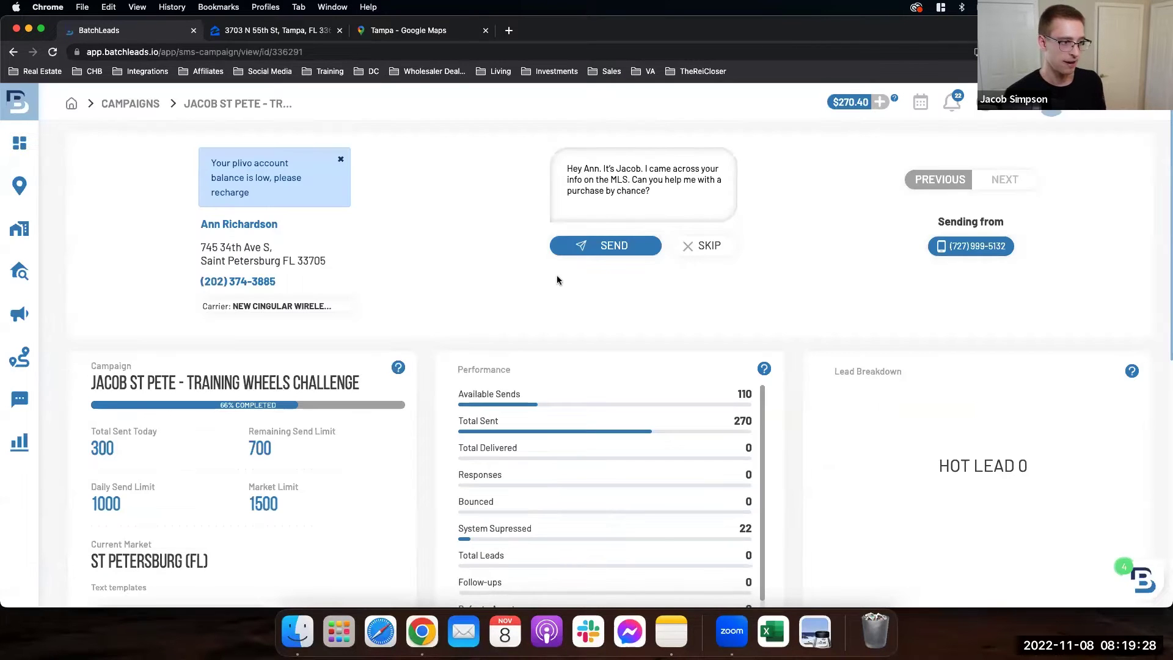
left_click(599, 253)
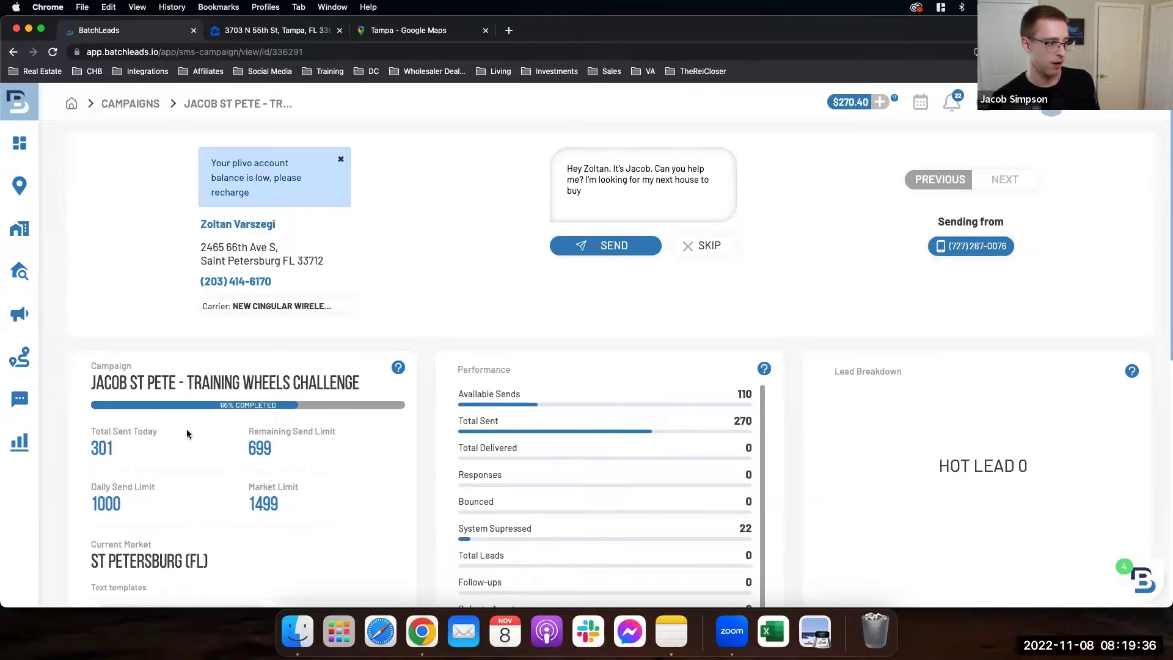
left_click_drag(91, 449, 123, 450)
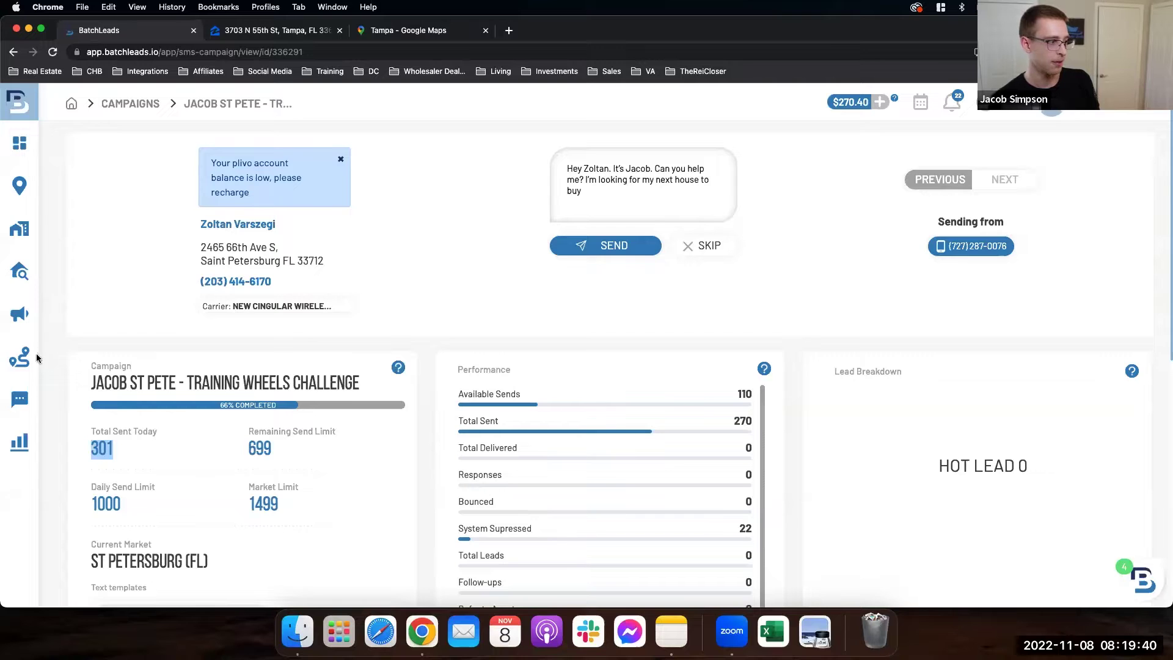
Step: Open the SMS inbox and load one more batch of conversations
mouse_move(27, 401)
left_click(27, 401)
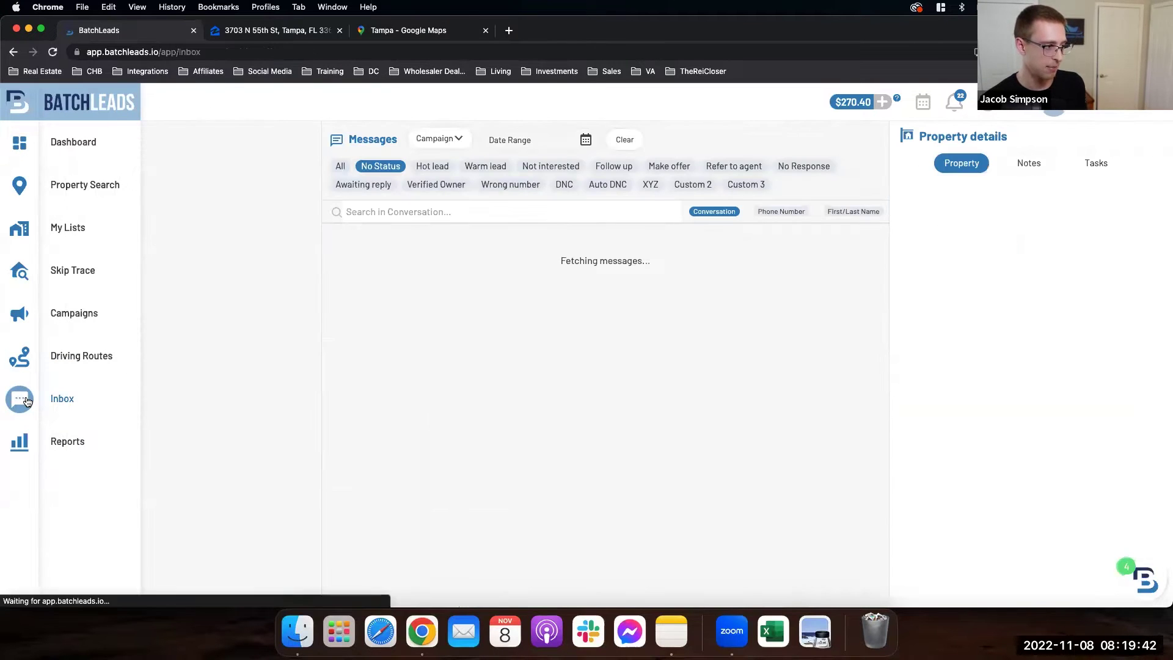
scroll(471, 333, "down", 5)
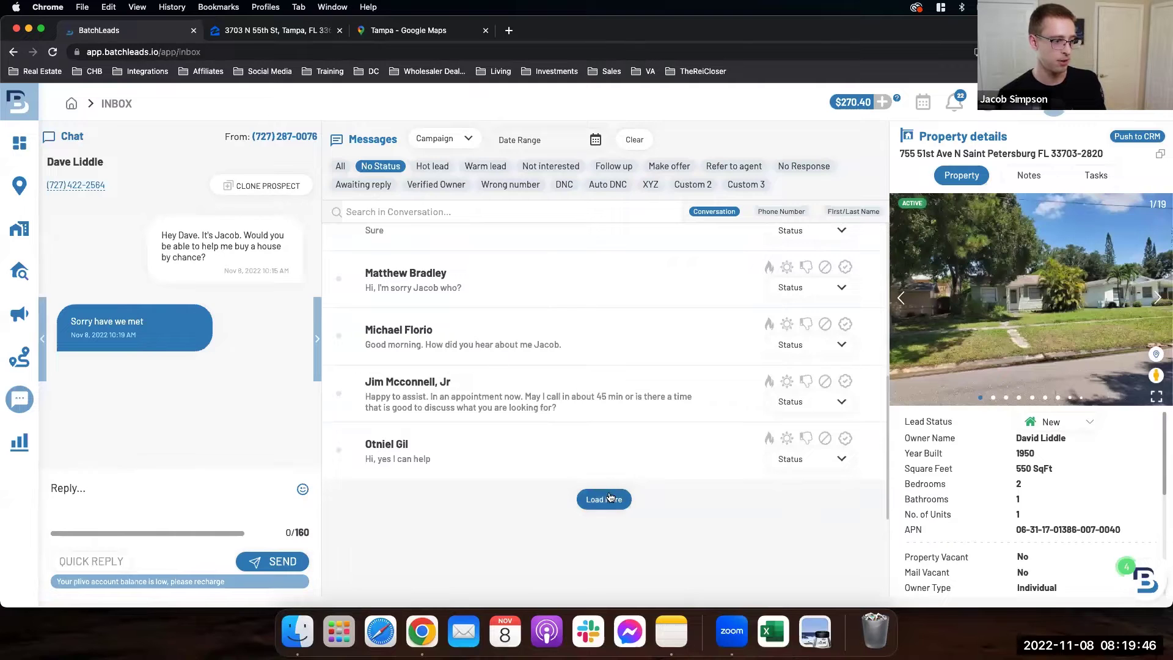
left_click(605, 499)
scroll(537, 425, "down", 1)
scroll(537, 426, "down", 8)
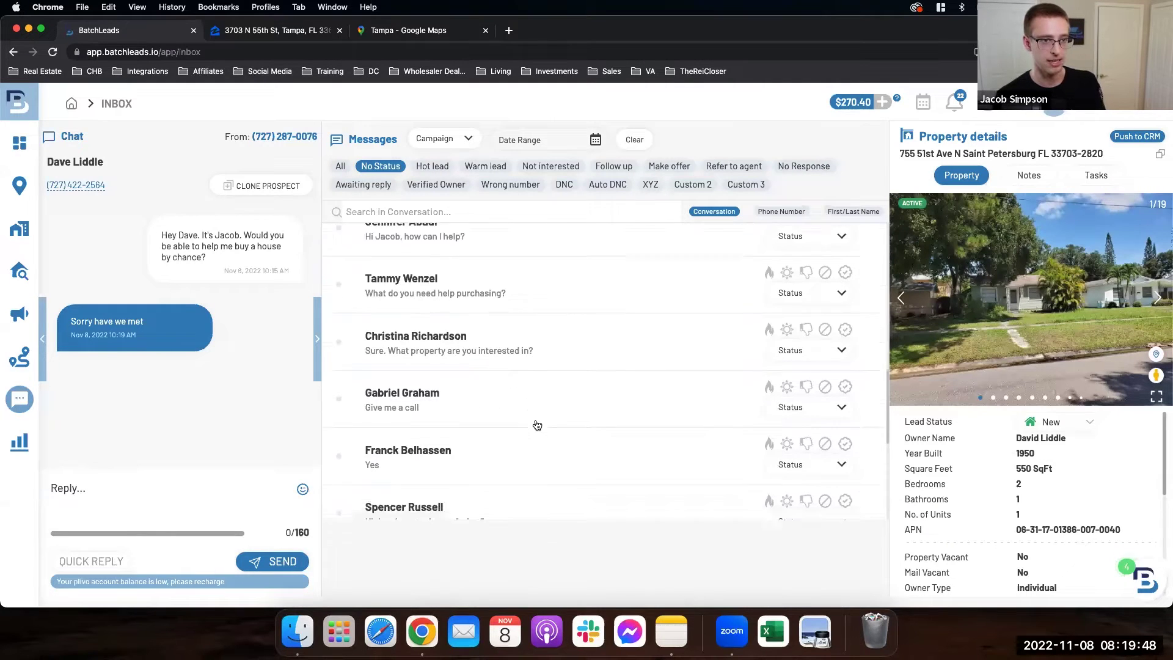
scroll(537, 426, "down", 2)
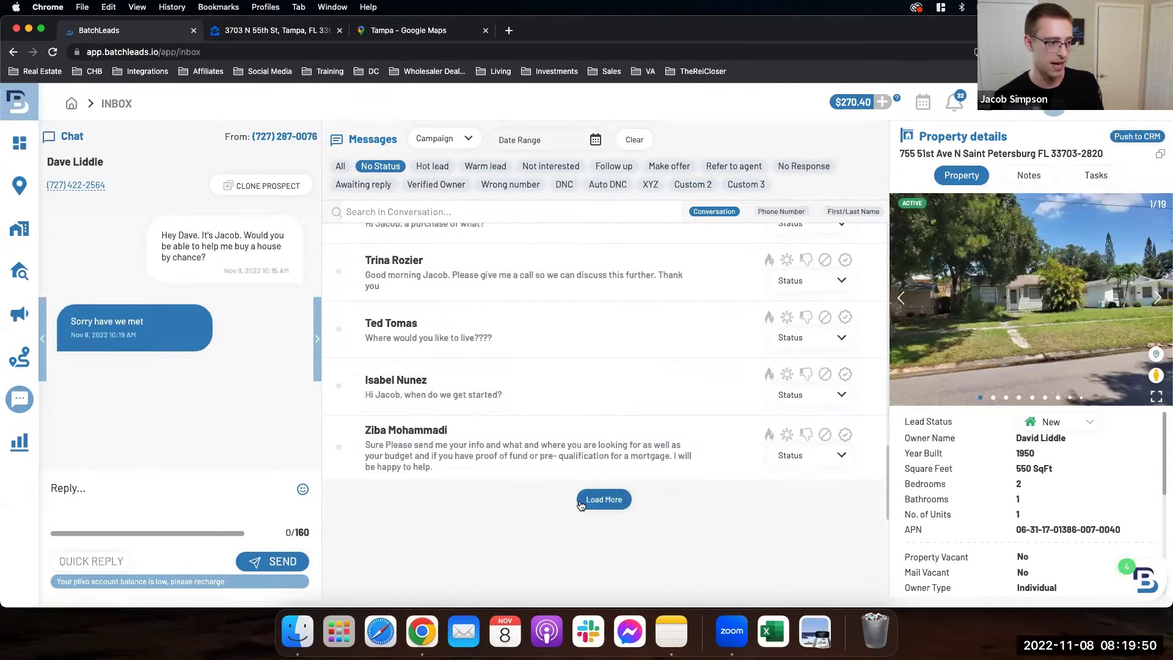
scroll(536, 417, "down", 10)
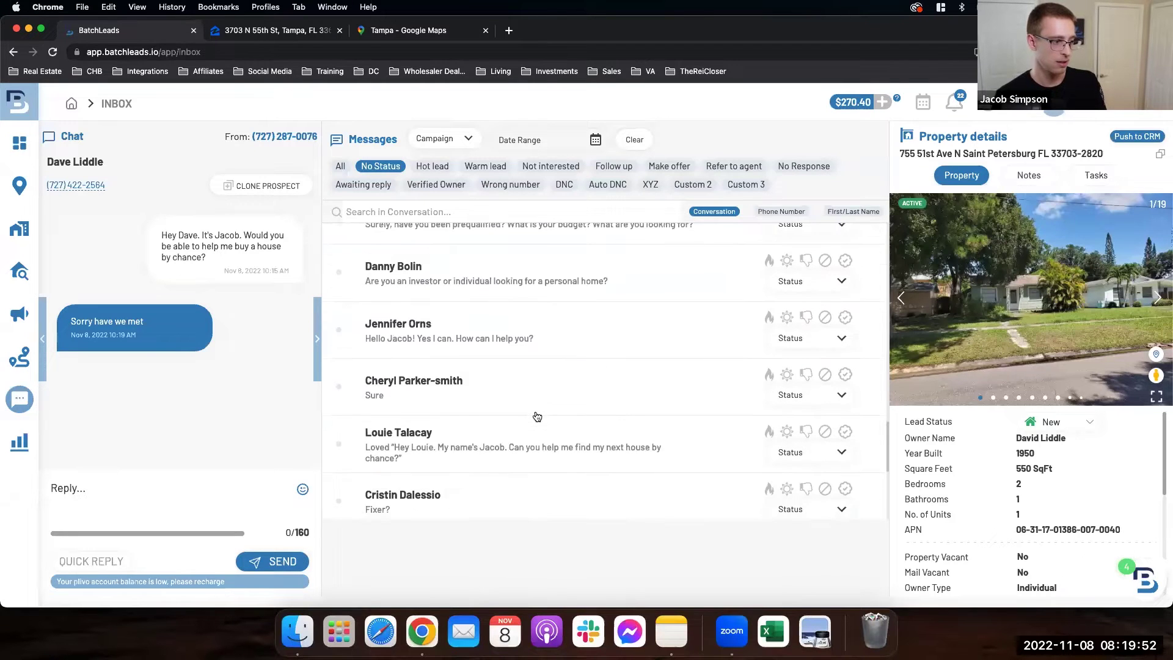
Step: Load two further batches of older reply conversations
left_click(596, 499)
scroll(545, 438, "down", 10)
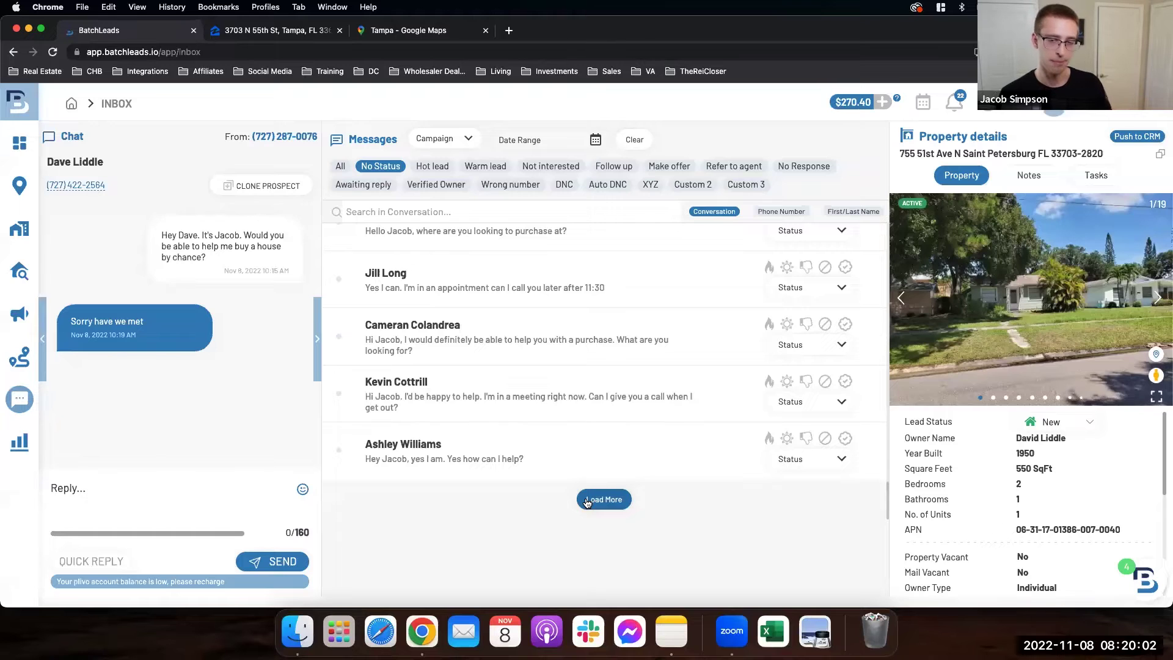
left_click(587, 500)
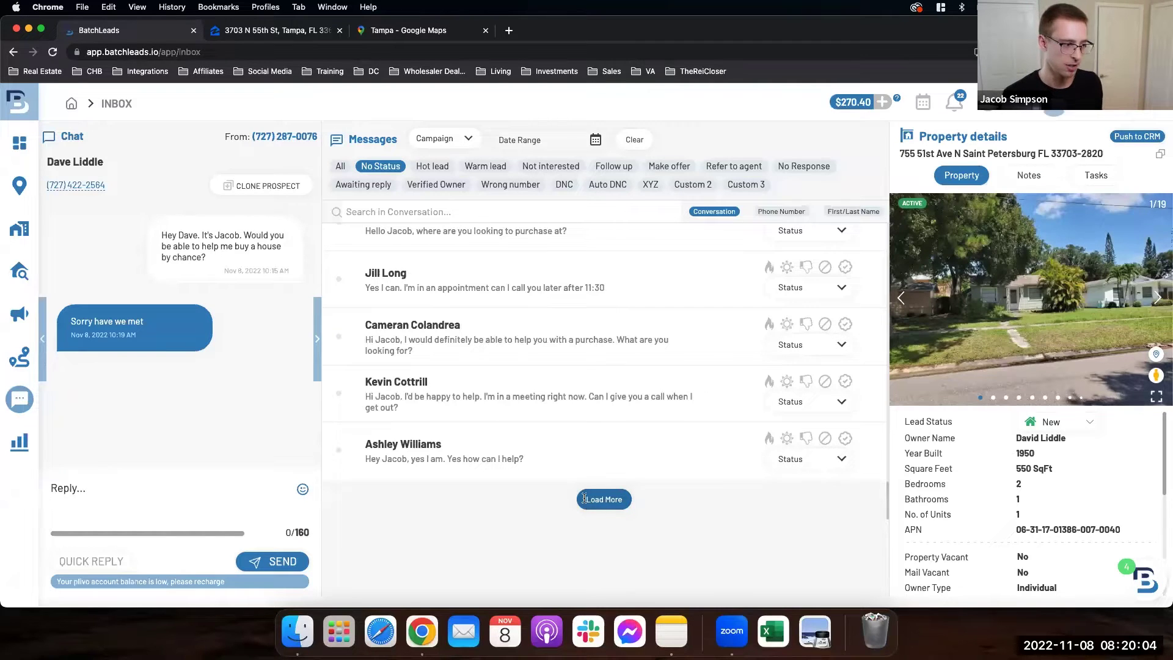
scroll(587, 415, "down", 2)
scroll(586, 415, "down", 2)
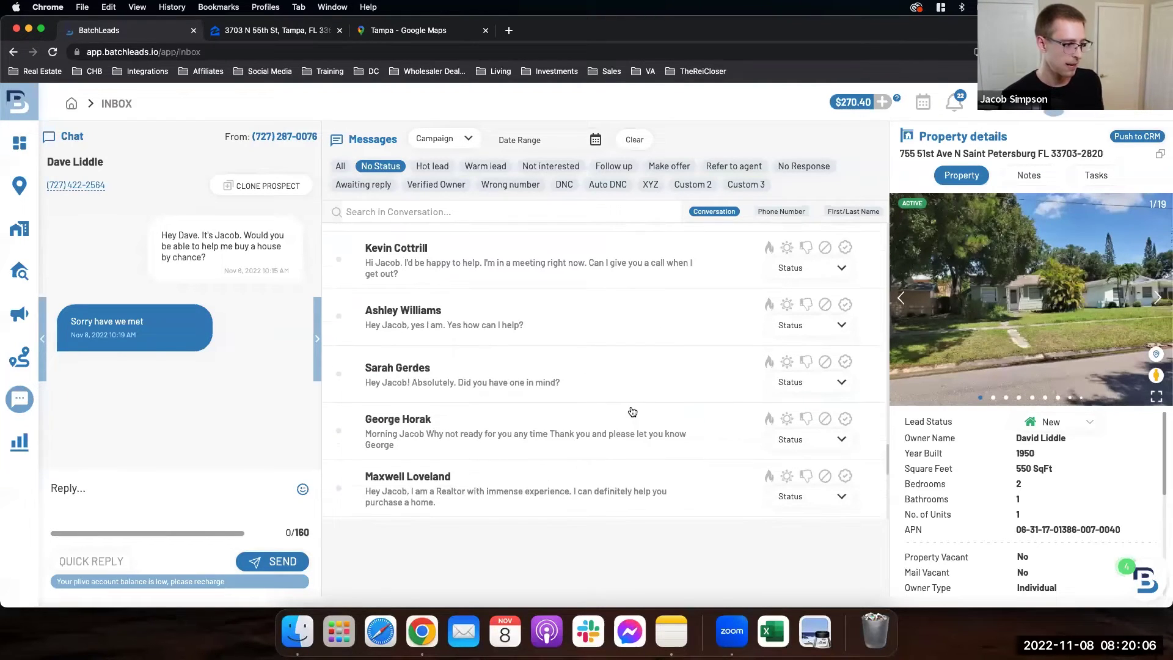
scroll(612, 412, "down", 4)
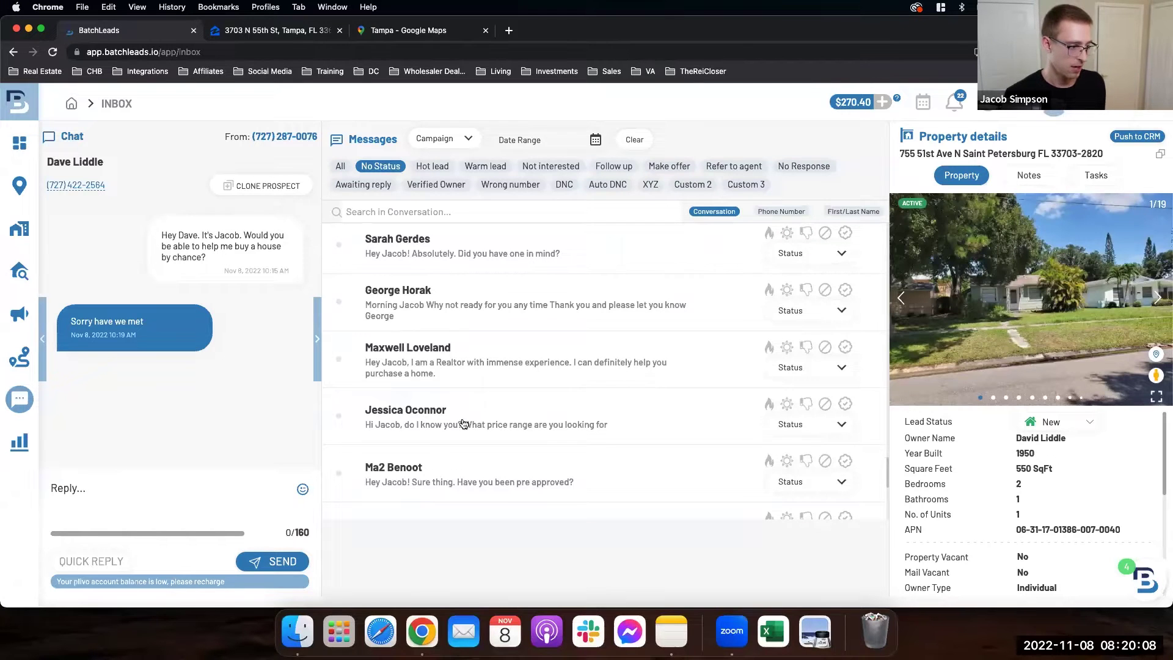
scroll(471, 413, "down", 1)
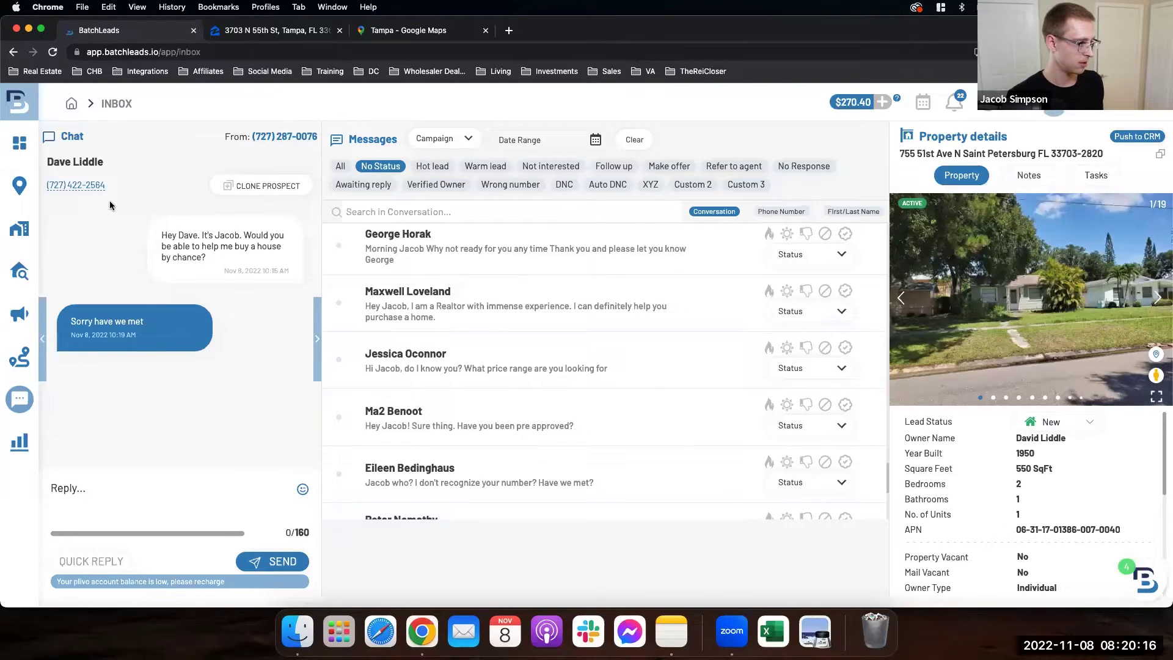
Step: Select the lead's phone number under the contact name in the 'Sorry have we met' chat
left_click_drag(106, 186, 49, 188)
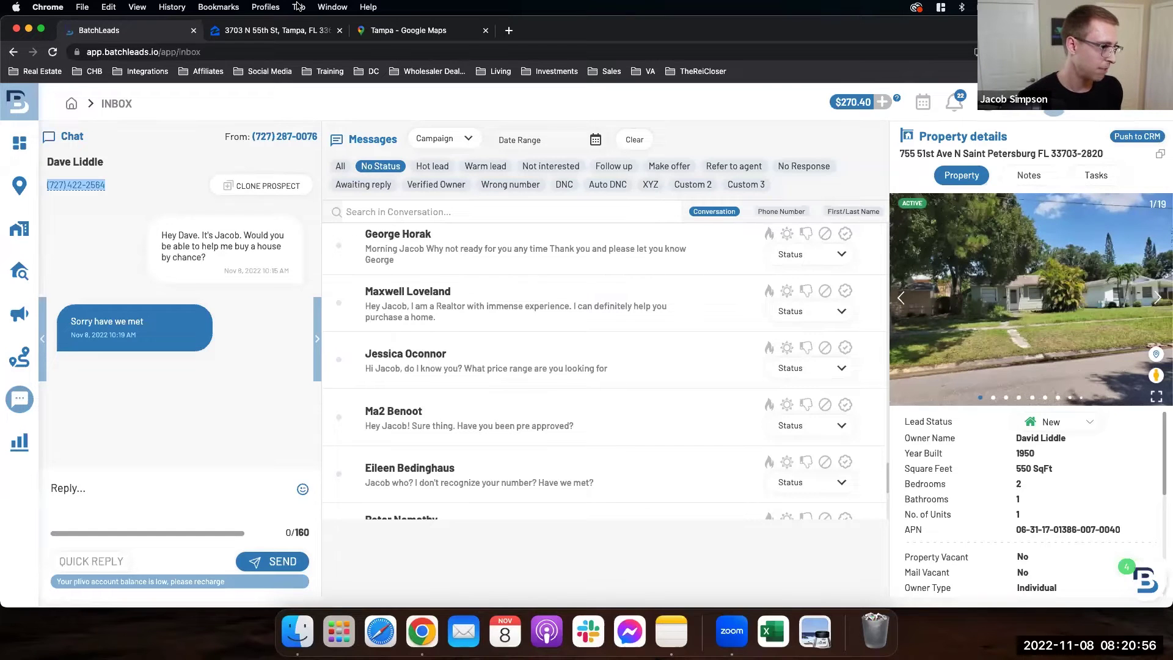
left_click(278, 31)
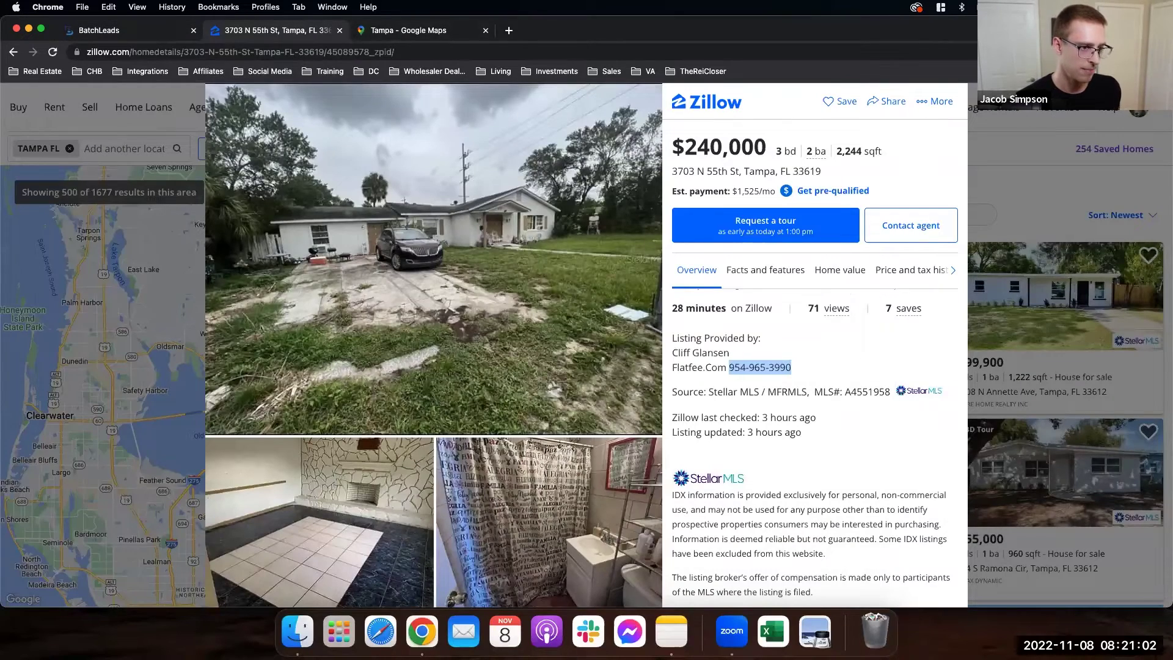
left_click(981, 107)
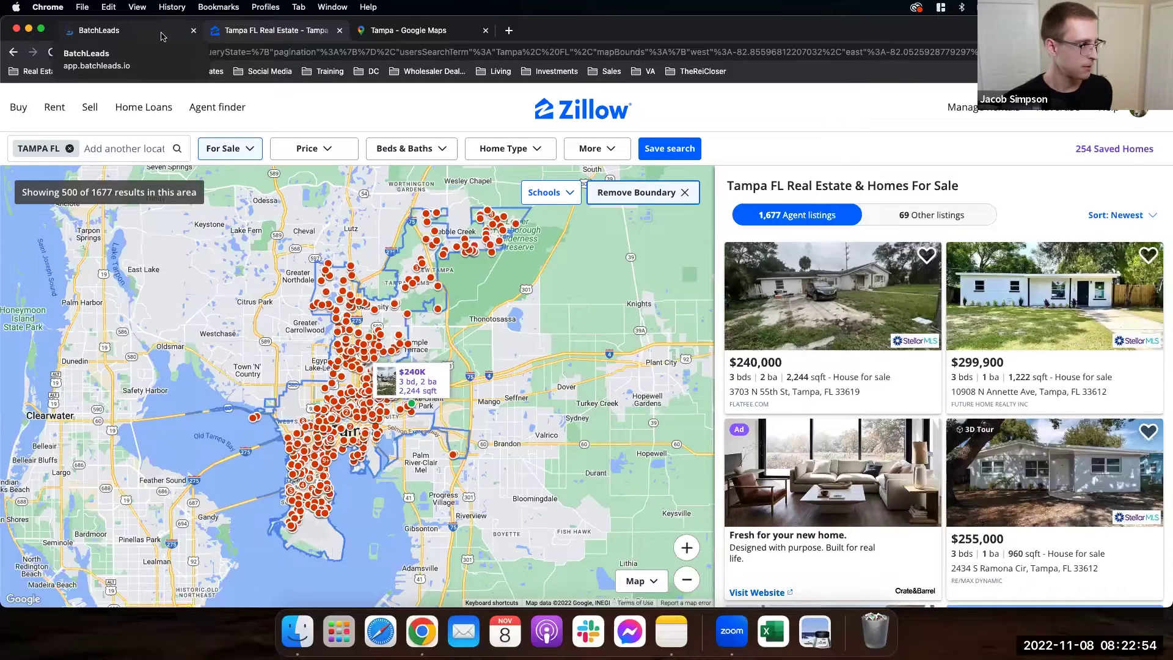
left_click(162, 35)
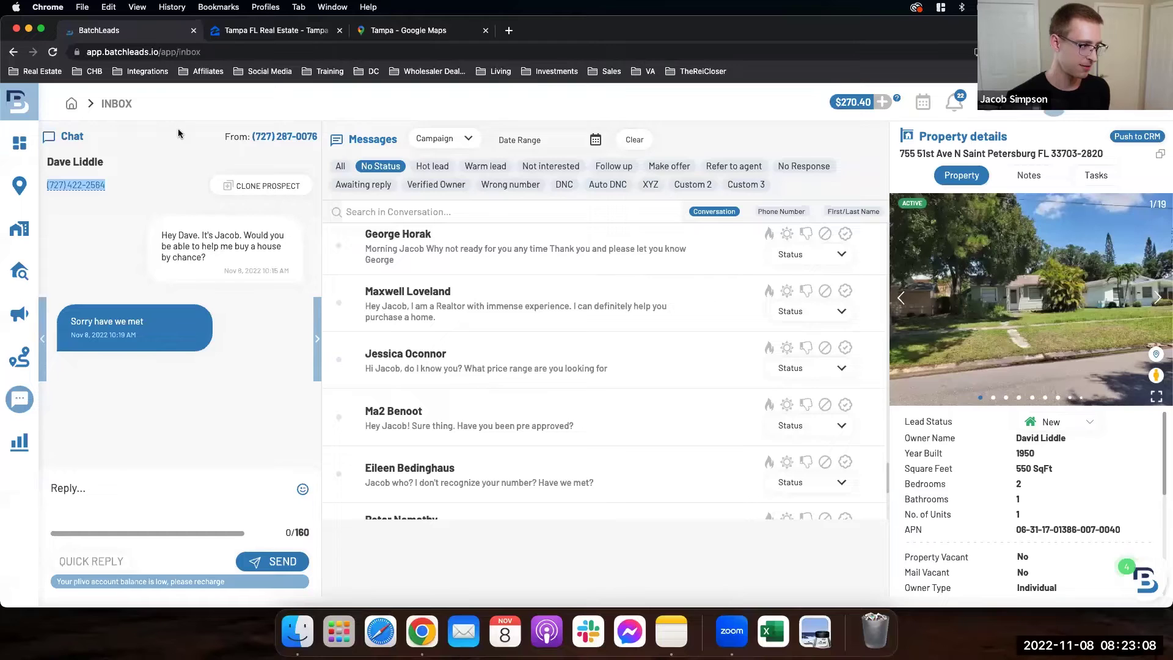
Step: Filter the inbox to Hot lead, leaving only the Scottsdale prospect's "Yes" conversation
left_click(178, 128)
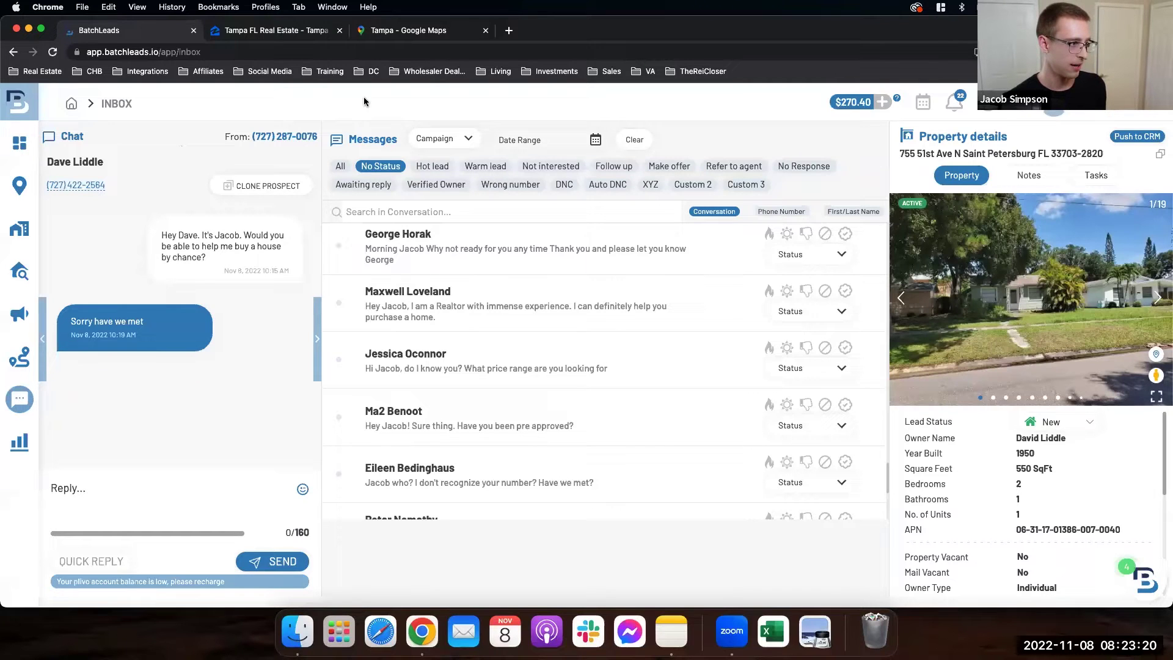
left_click(434, 170)
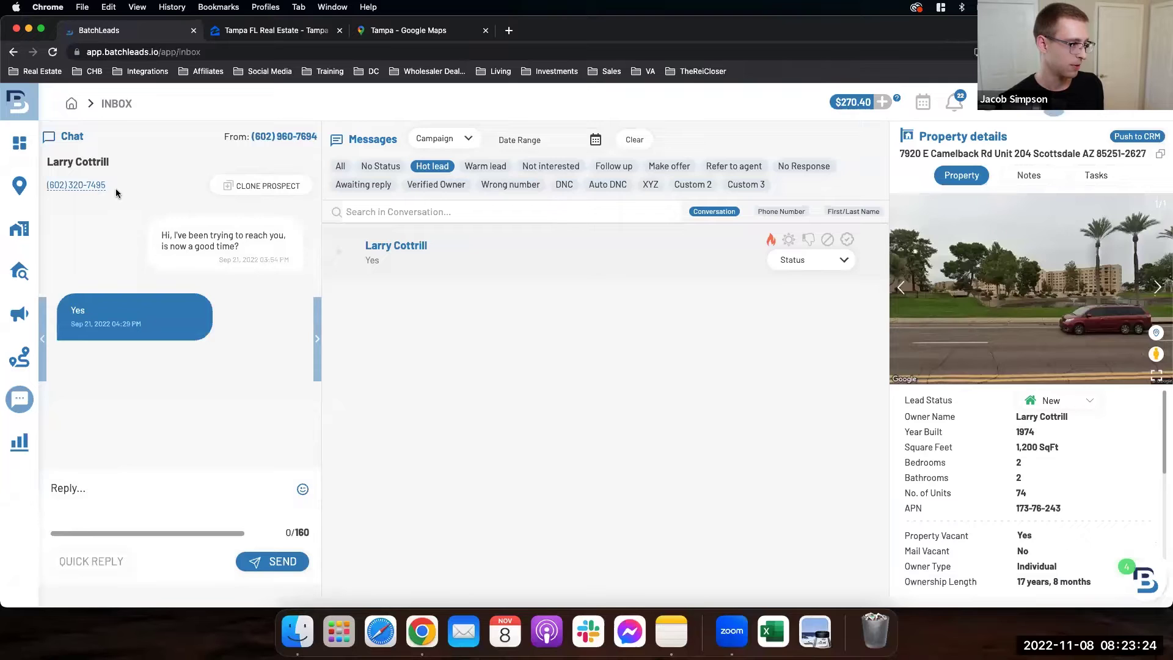
Step: Select the Scottsdale hot lead's phone number beneath the contact name
left_click_drag(108, 185, 39, 186)
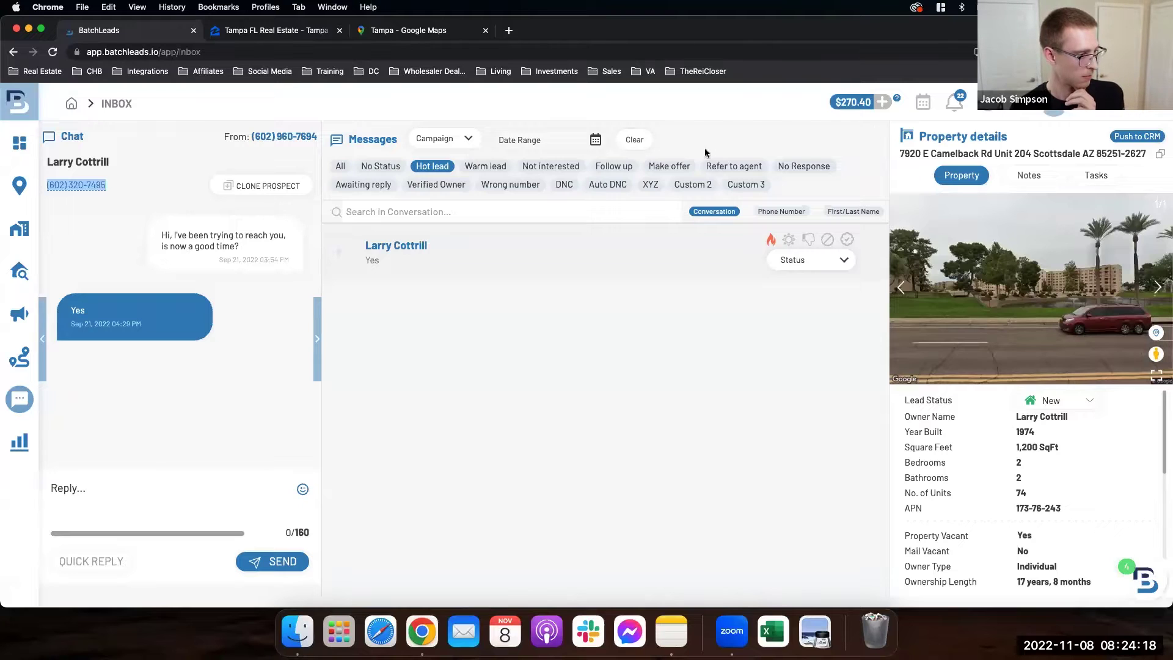
Step: Switch the inbox back to All and select the St Petersburg agent's phone number
left_click(360, 167)
left_click(354, 168)
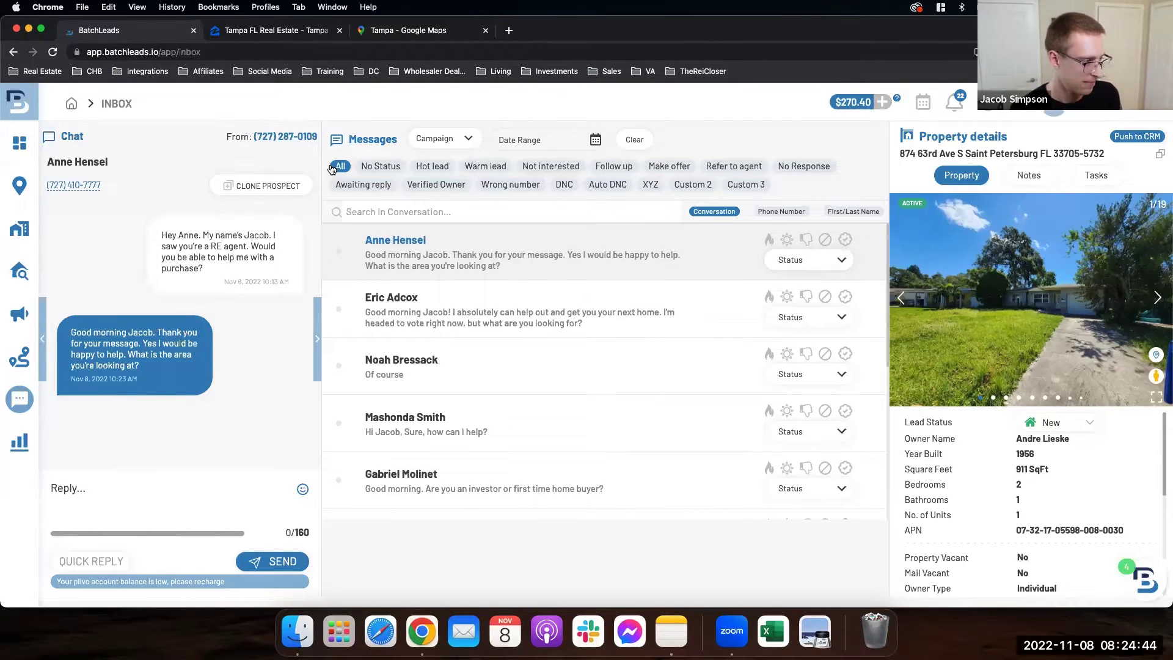
left_click_drag(105, 183, 46, 185)
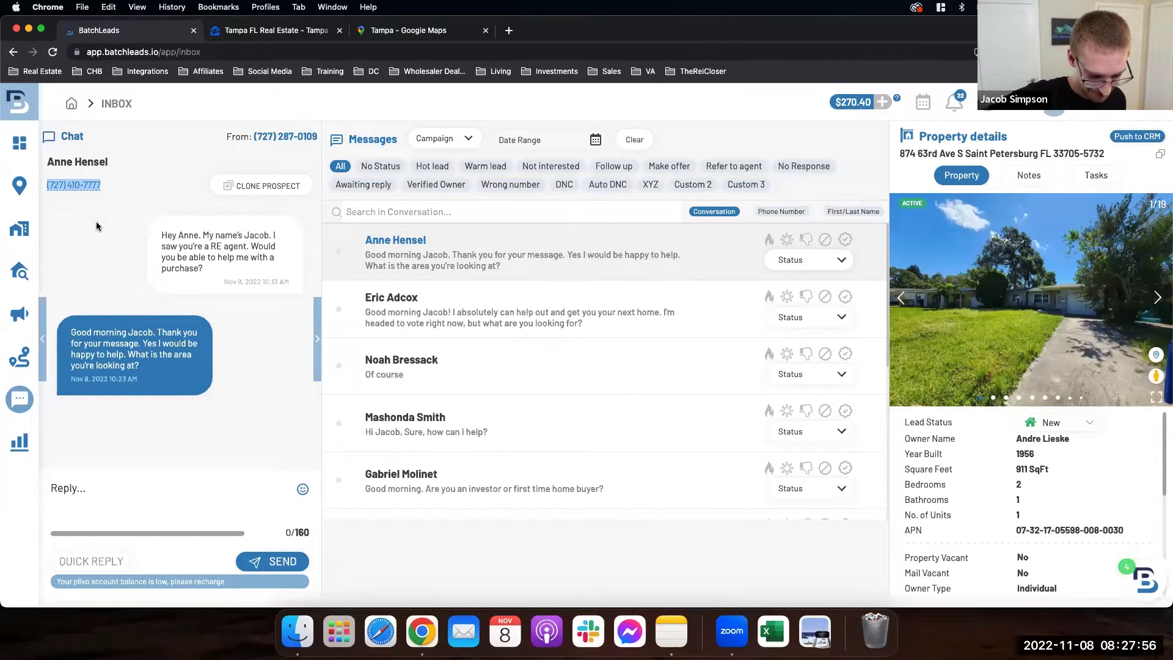
Step: Mark the St Petersburg agent's conversation as a hot lead and filter to Hot lead
left_click(770, 239)
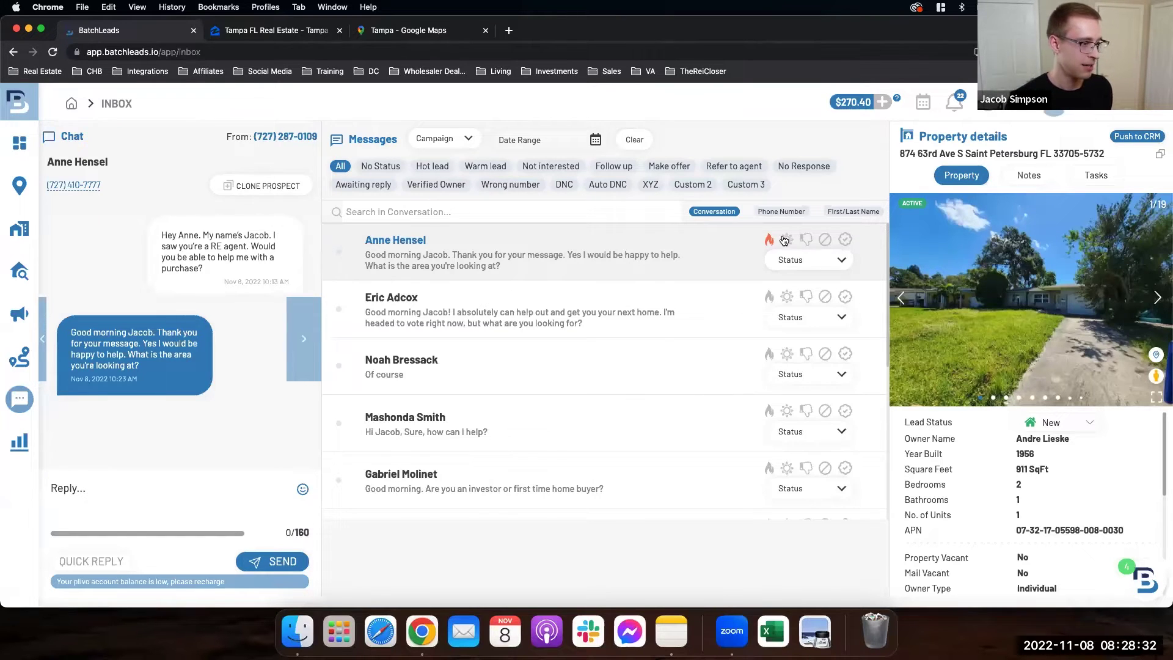
left_click(427, 167)
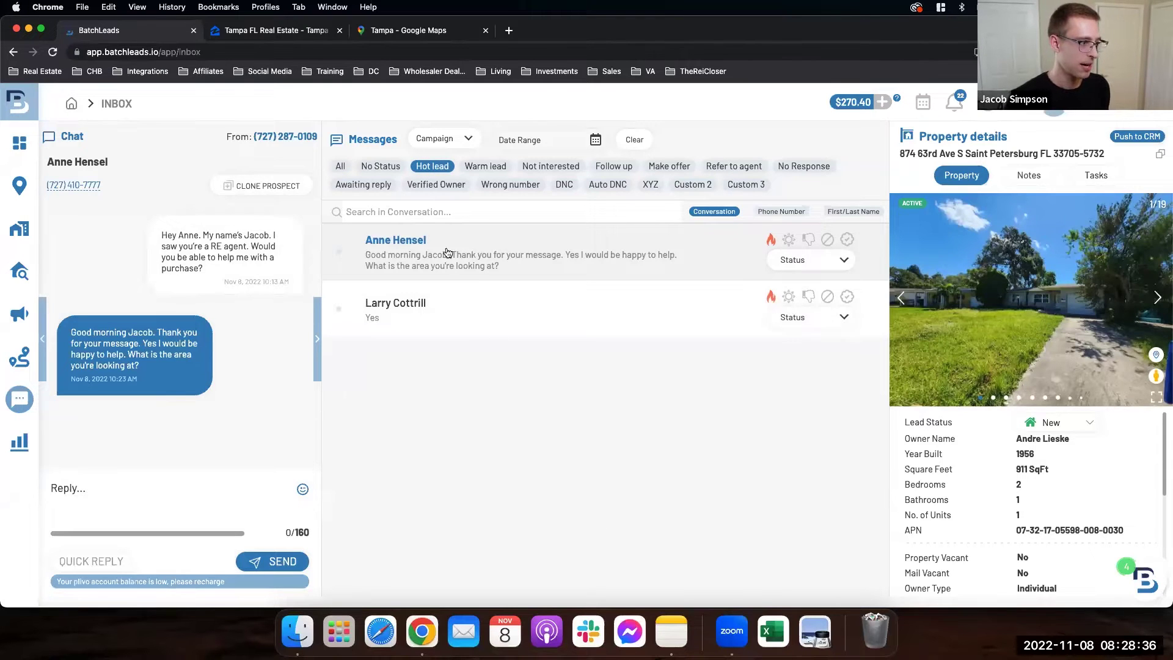
Step: Return to all conversations and copy the "Hello yes I can help" prospect's phone number
left_click(341, 166)
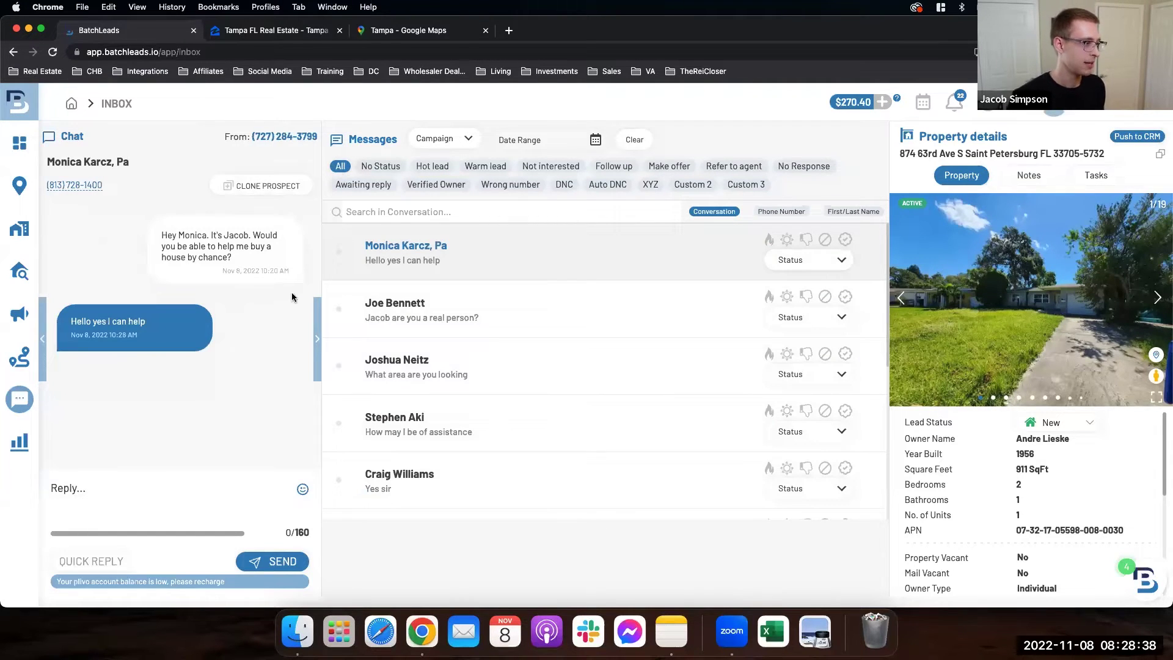
left_click_drag(111, 185, 44, 193)
key("super+c")
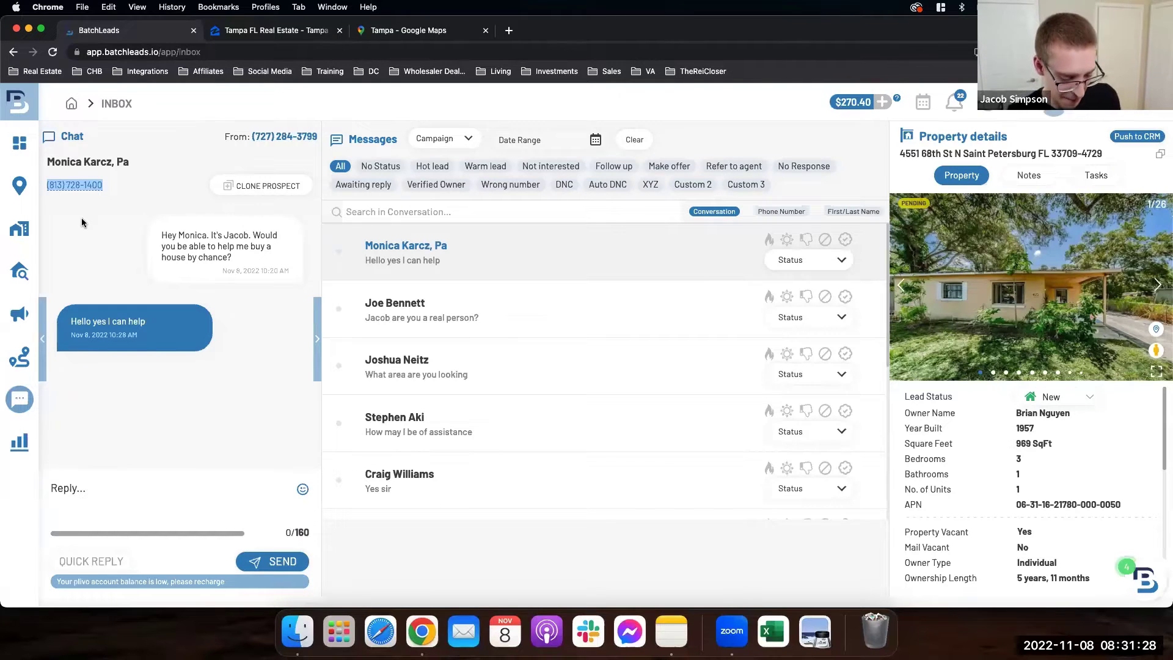
Step: Check the two Warm lead conversations, then switch the inbox back to All
left_click(495, 166)
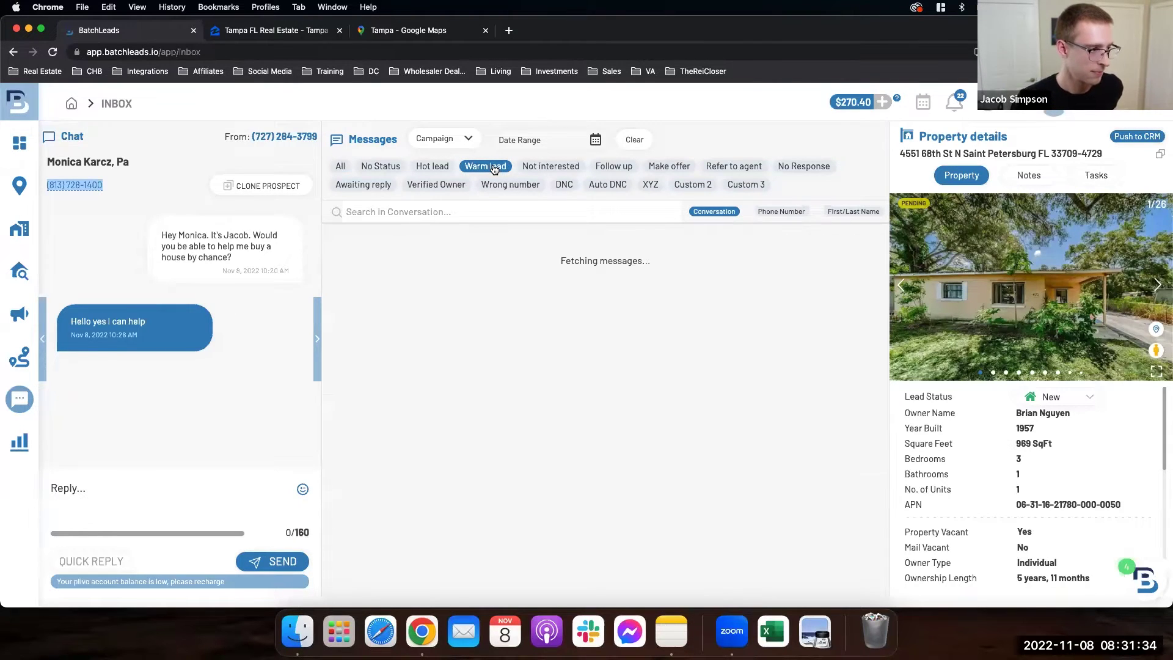
left_click(337, 166)
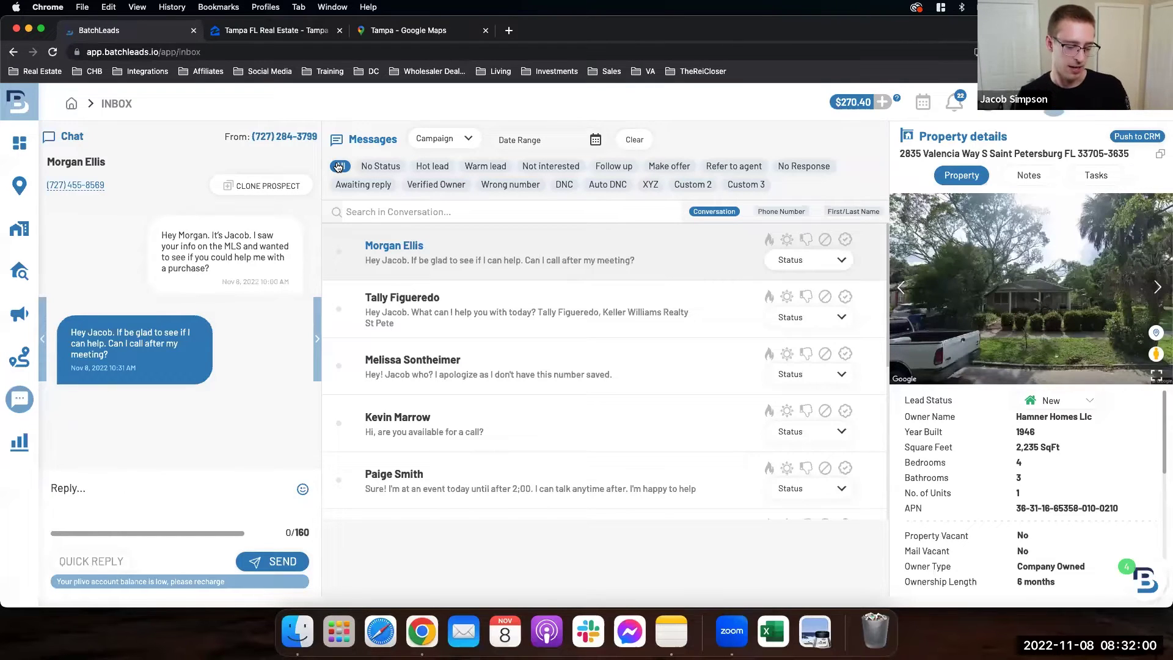
Step: Copy the phone number of the lead who asked for a call after her meeting
left_click_drag(105, 191, 43, 189)
key("super+c")
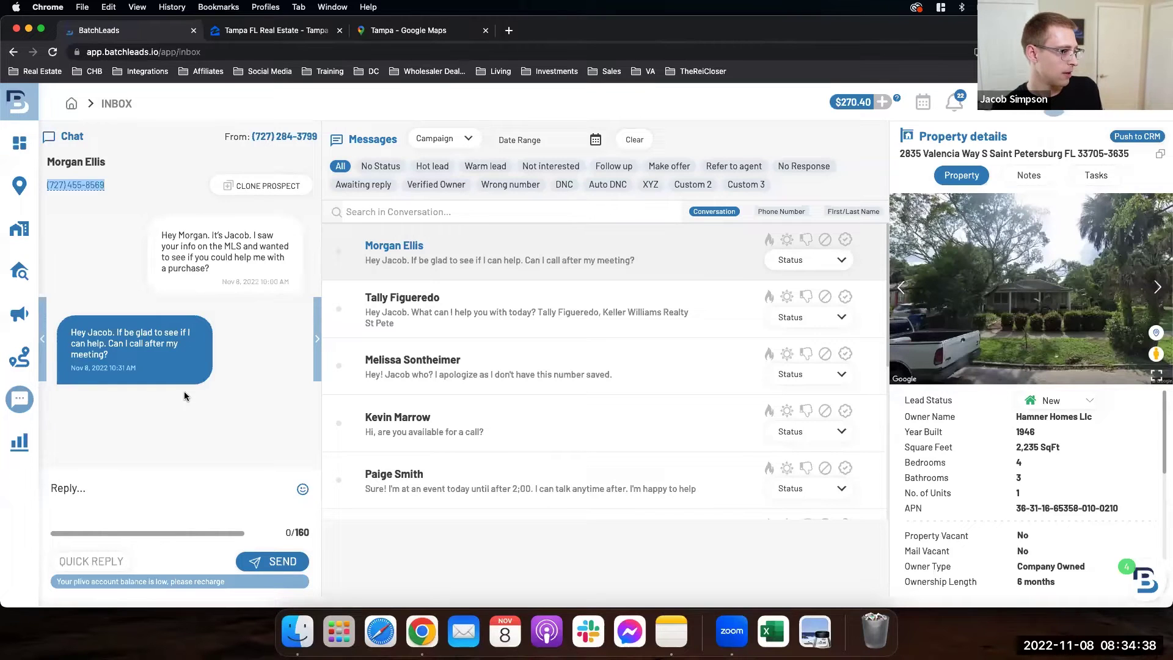
Step: Send the lead a reply asking for a callback on the marketing number, then open the Keller Williams agent's chat
left_click(79, 485)
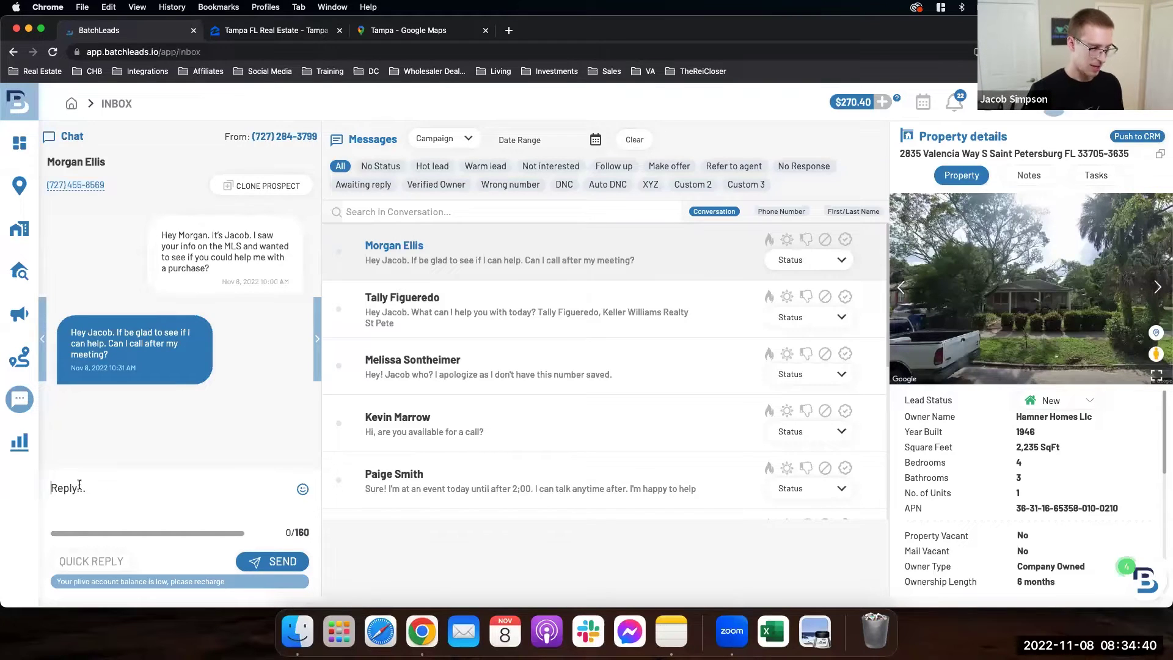
type("Hey Morgan. Just tried calling you off my personal cell. This is my marketing number")
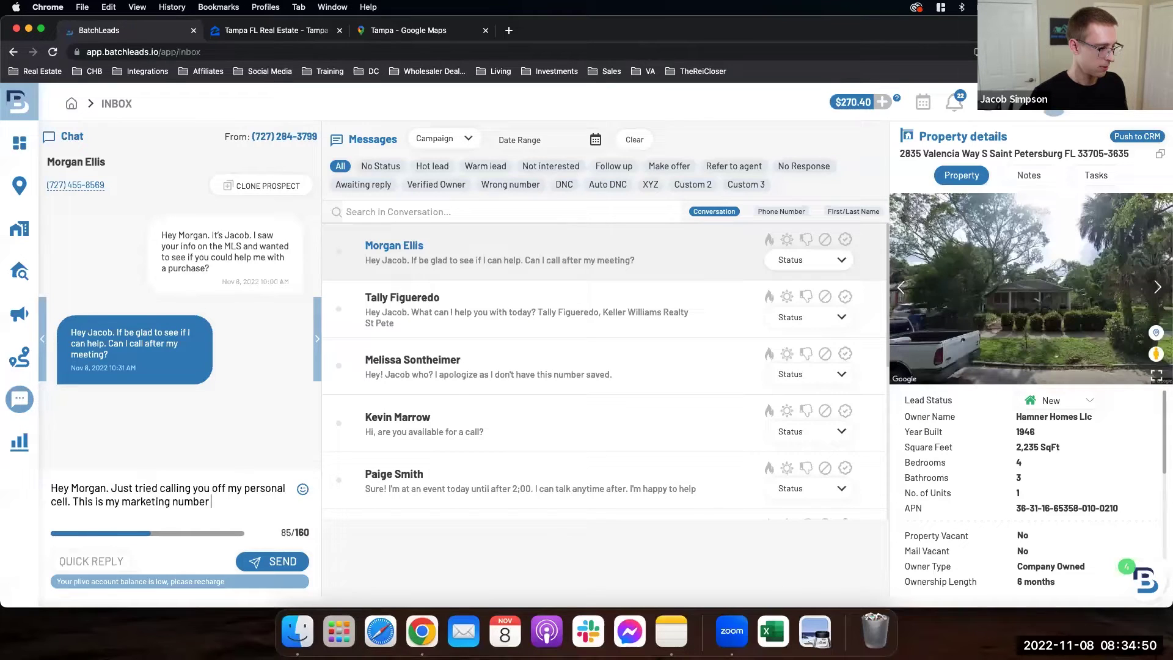
key("BackSpace")
type(". Call me when you get a chacne")
key("BackSpace")
key("BackSpace")
key("BackSpace")
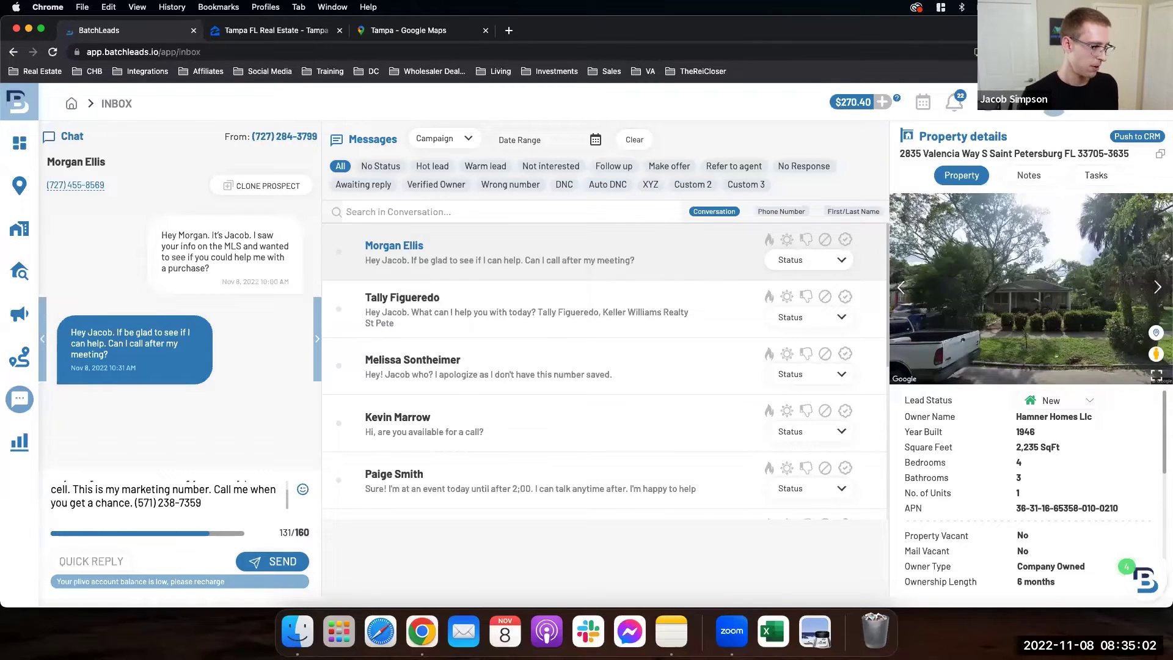
scroll(101, 489, "up", 2)
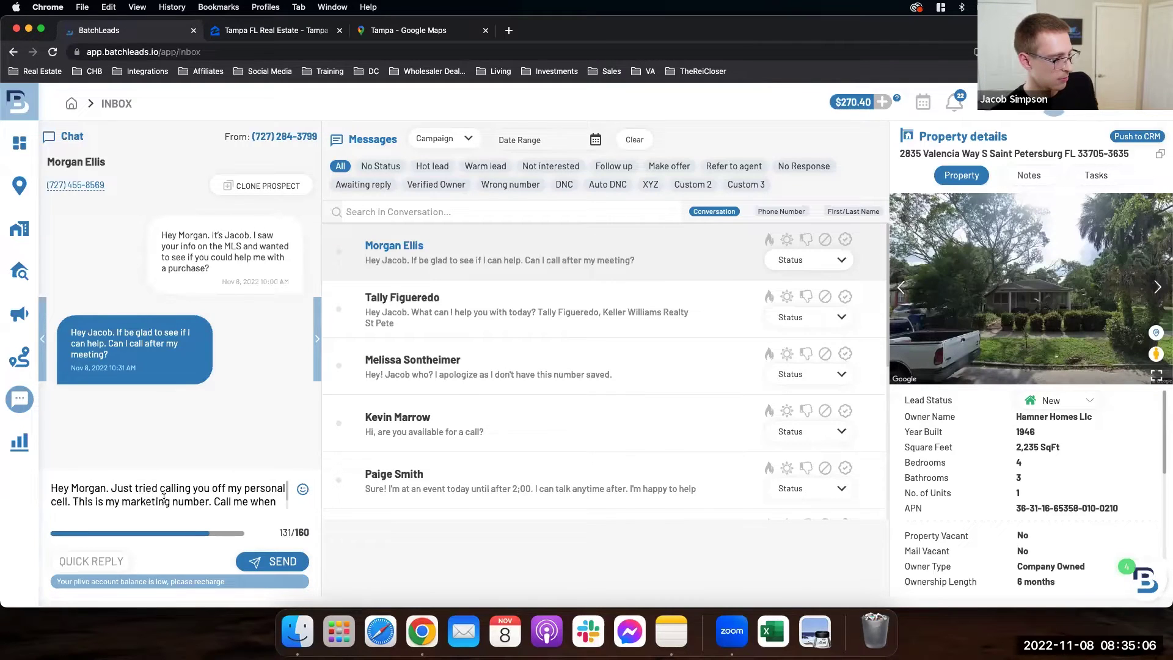
scroll(164, 498, "down", 2)
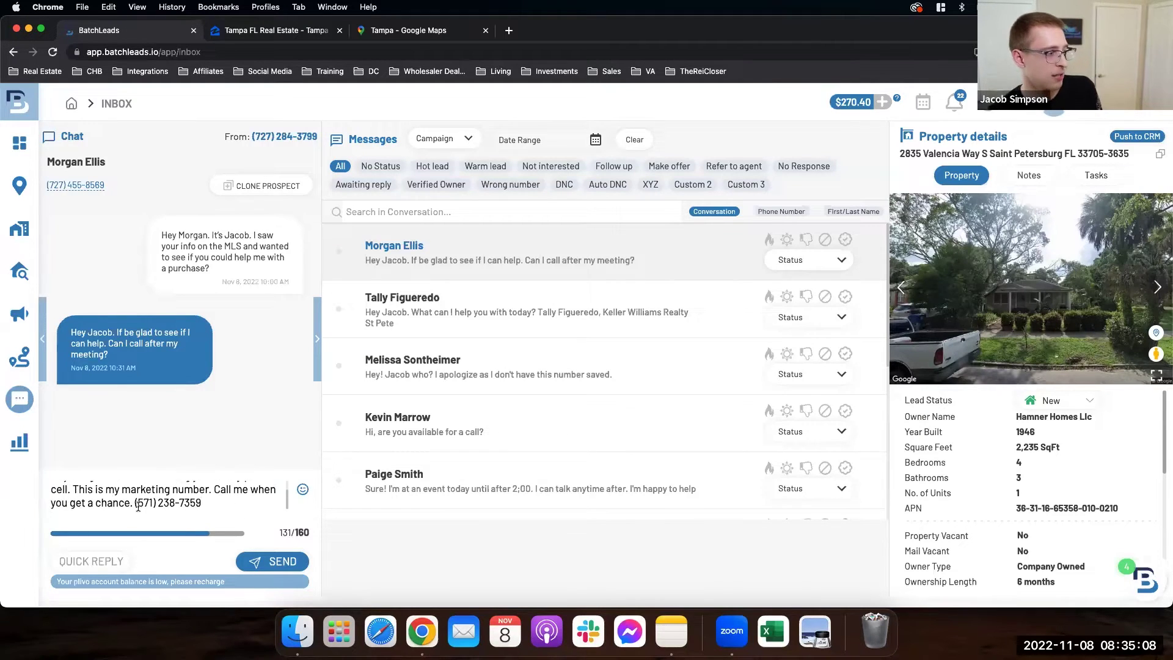
left_click(278, 563)
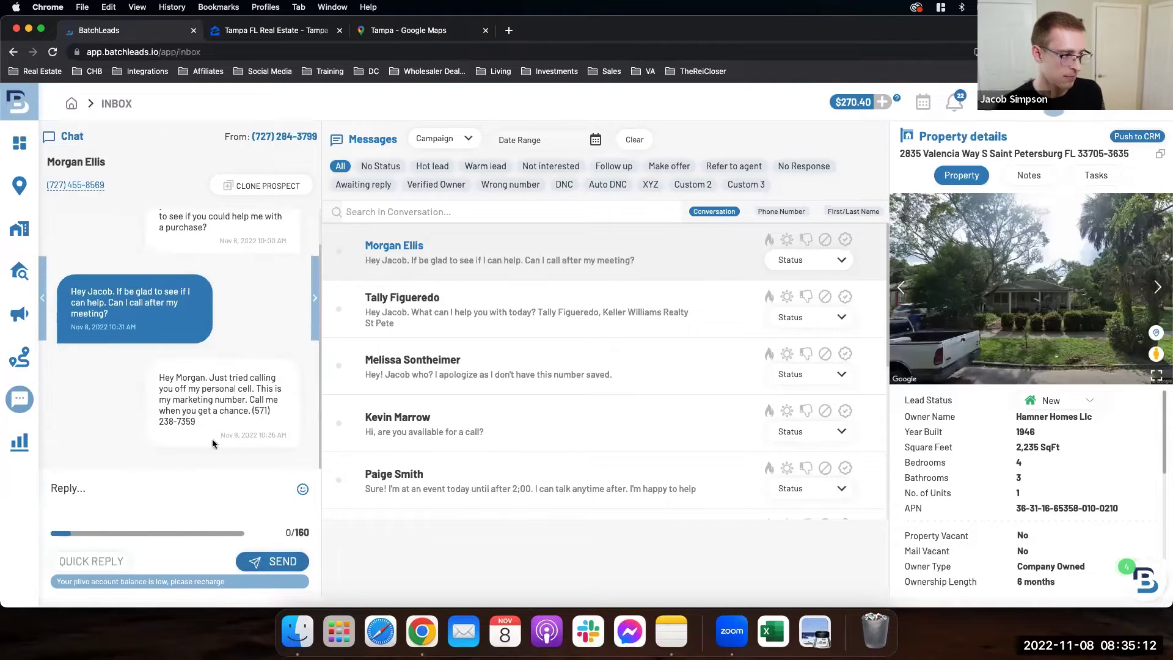
left_click(443, 322)
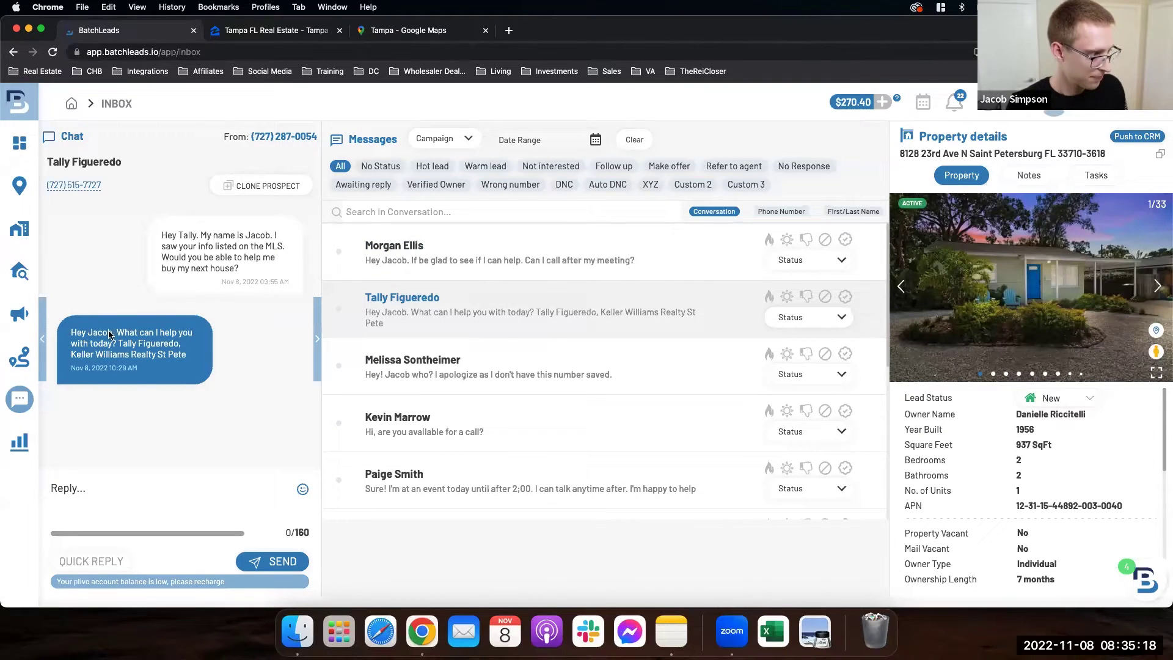
Step: Select the Keller Williams agent's phone number beneath the contact name
left_click_drag(96, 192, 50, 191)
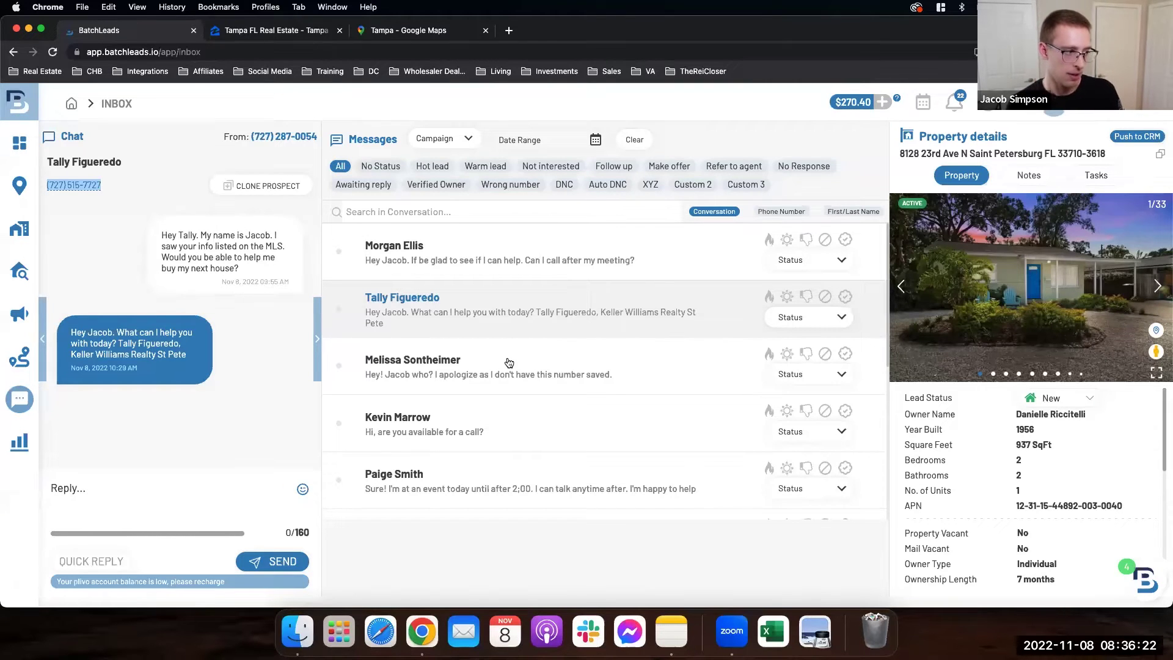
scroll(505, 361, "down", 1)
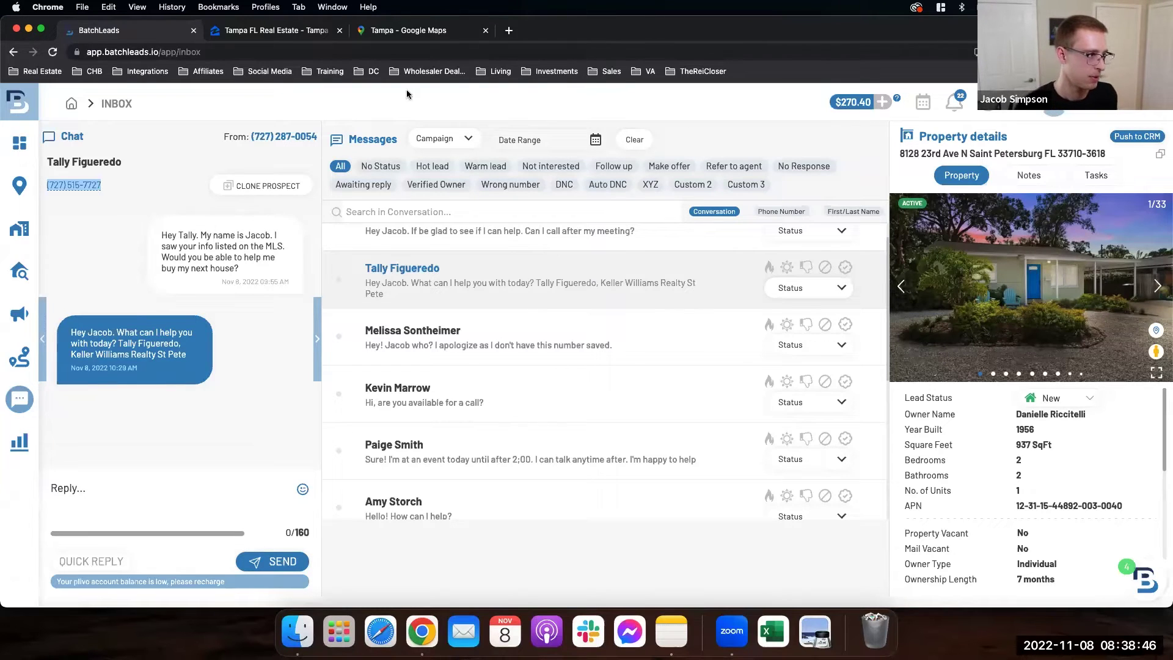
Step: Load Door Dispo in a new tab and scroll through its wholesale deal cards
left_click(509, 31)
type("doo")
key("Return")
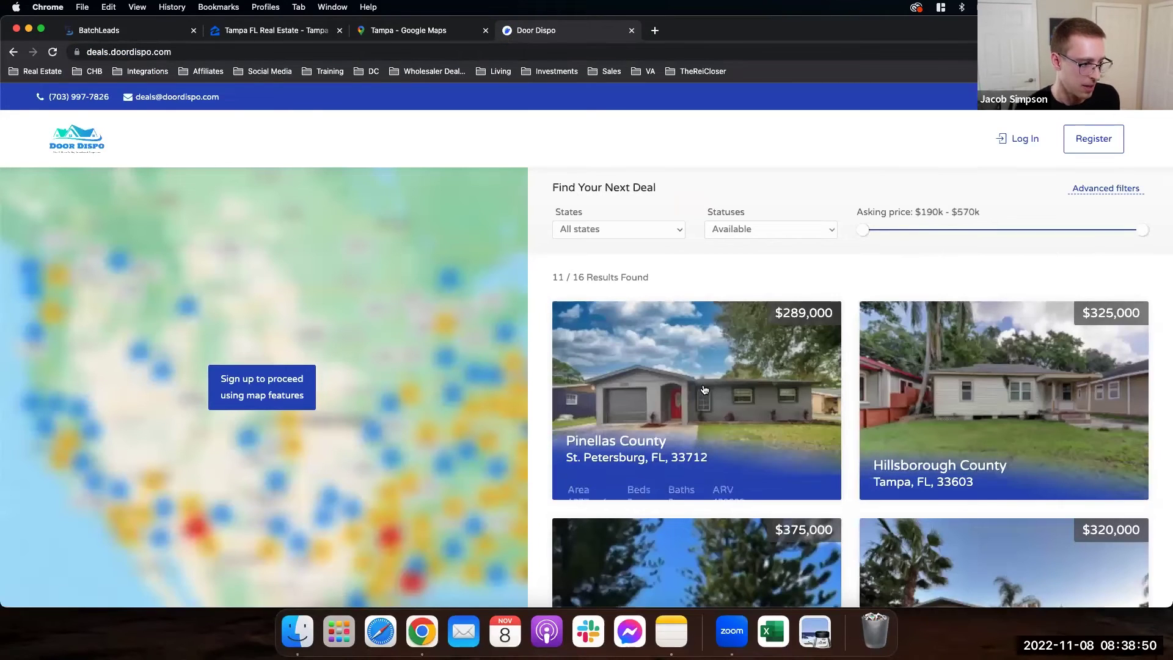
scroll(768, 406, "down", 1)
scroll(768, 405, "down", 3)
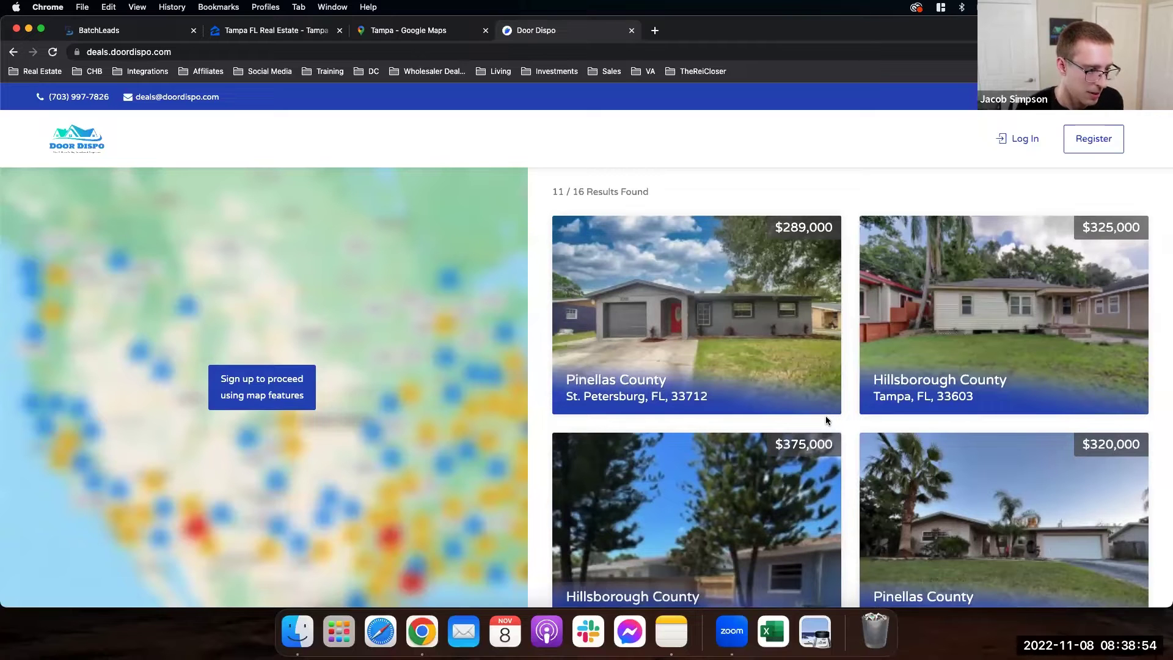
scroll(827, 421, "down", 5)
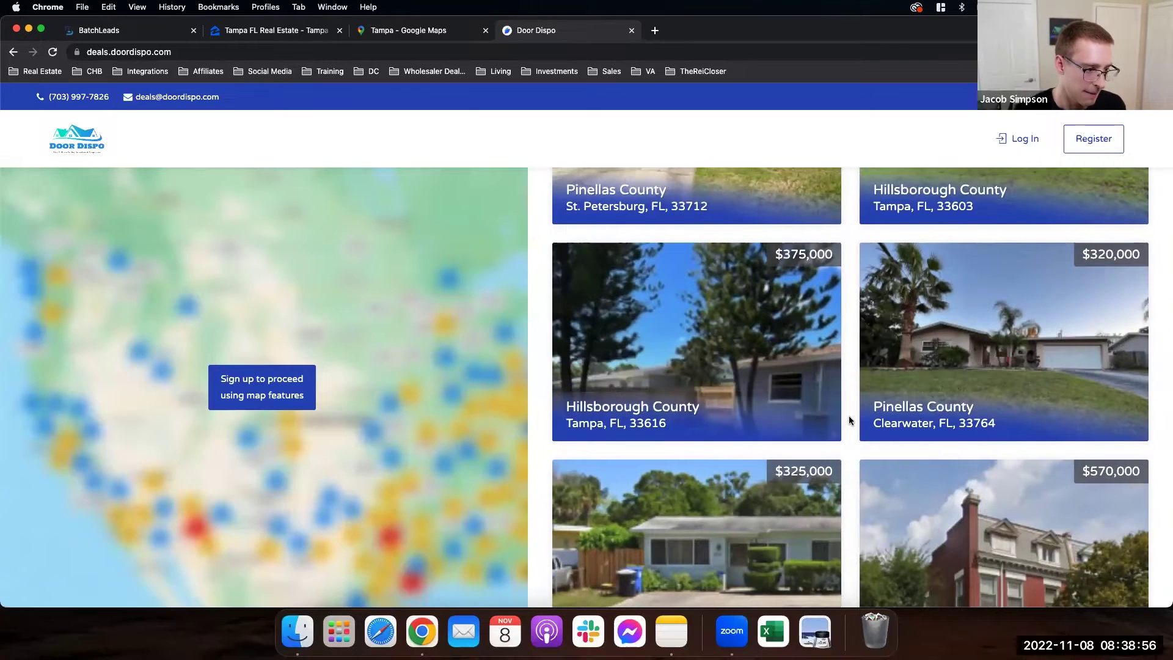
scroll(842, 417, "down", 3)
scroll(847, 422, "up", 10)
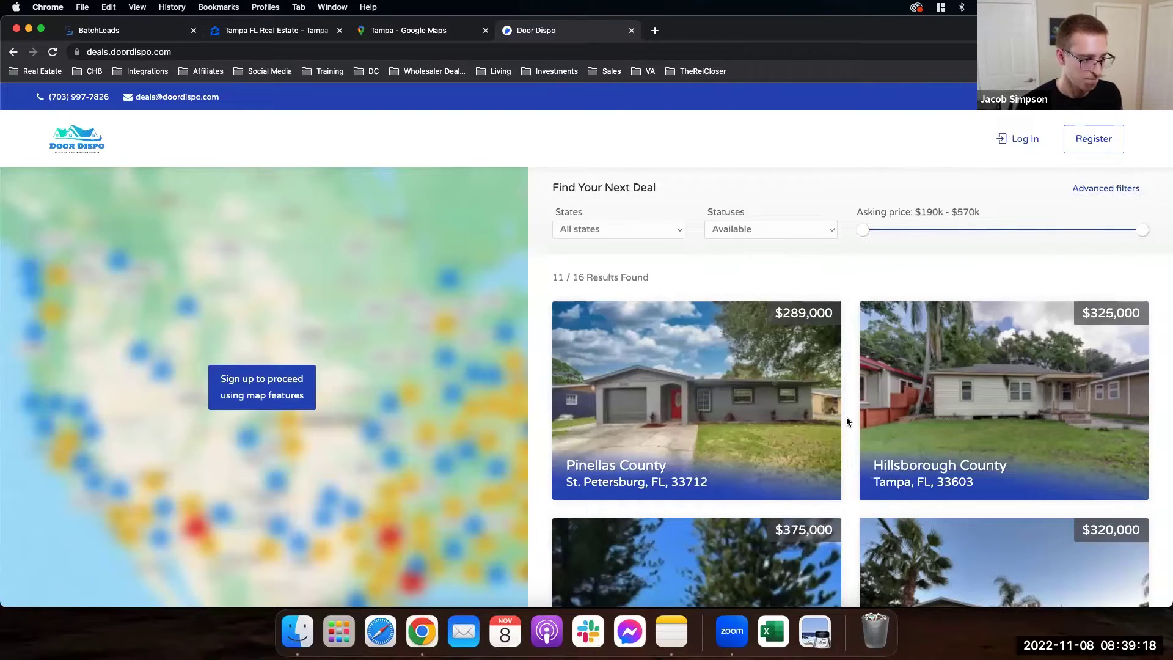
scroll(847, 422, "down", 3)
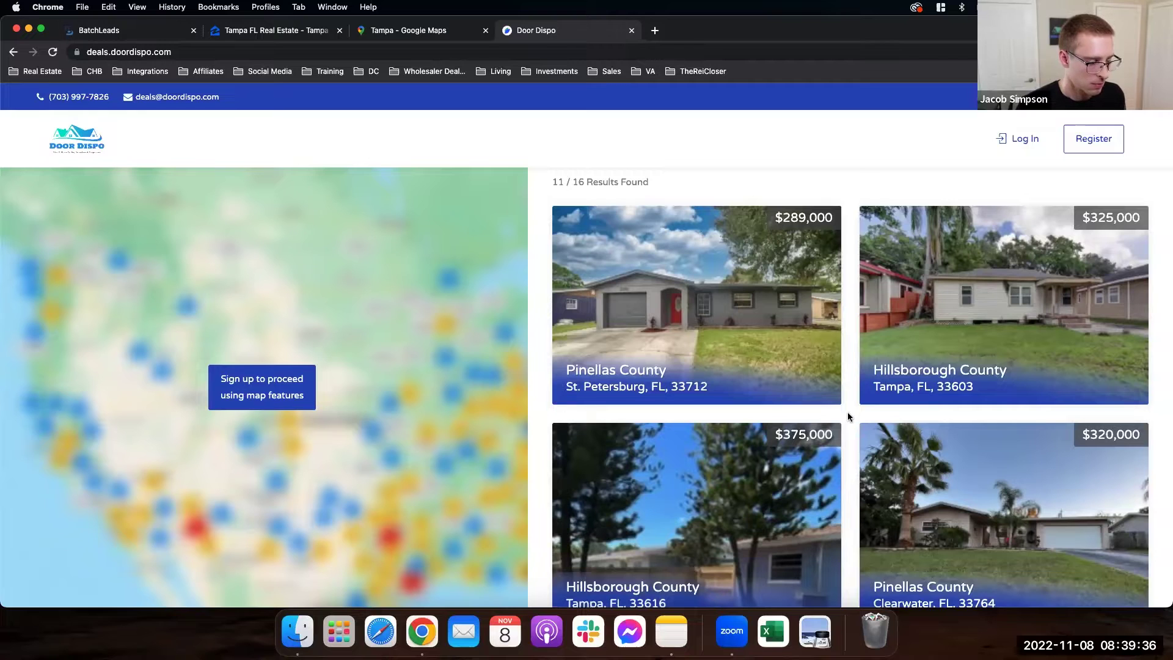
Step: View the $289,000 St. Petersburg deal, scroll the Florida listings, then return to the BatchLeads inbox
left_click(789, 378)
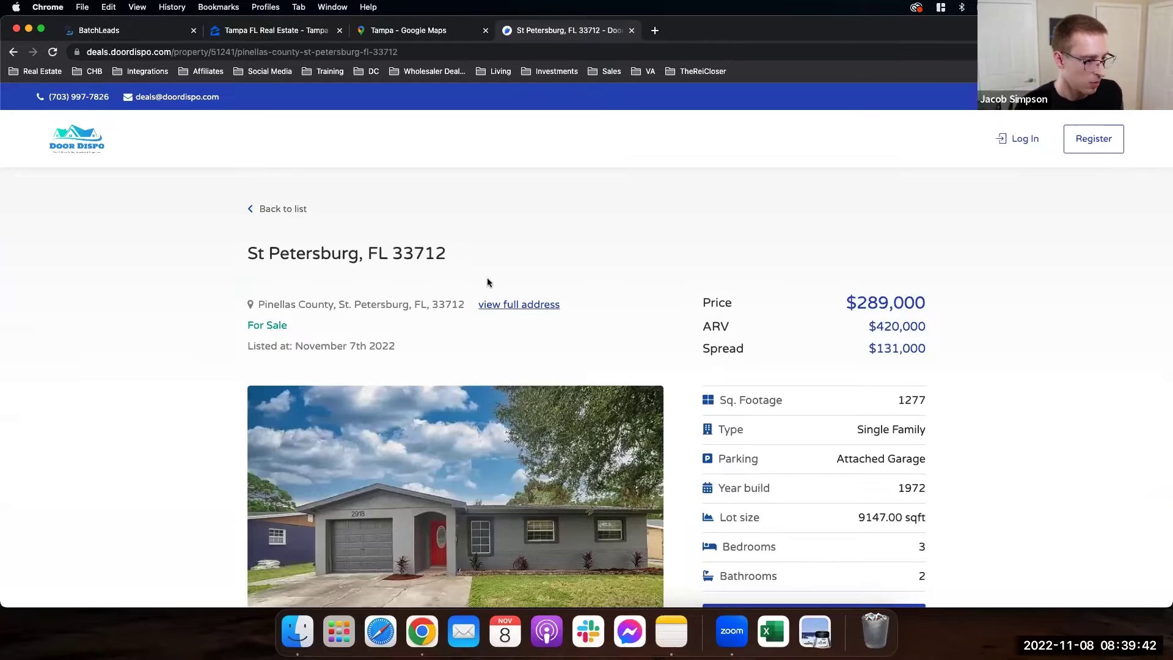
left_click(15, 55)
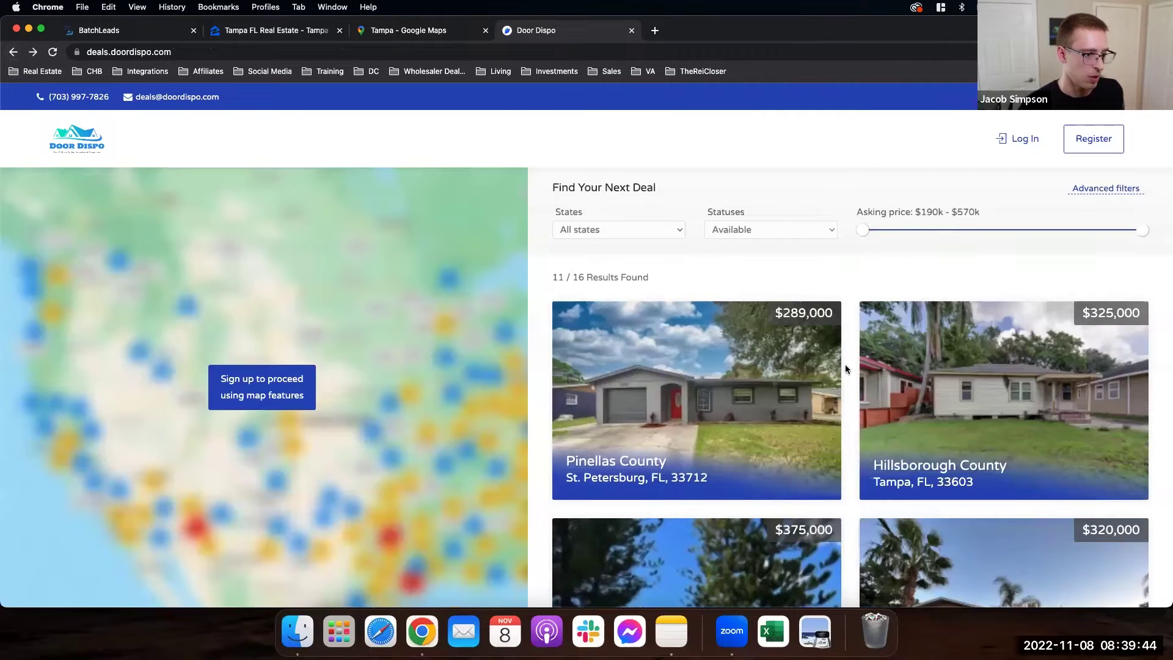
scroll(979, 385, "down", 1)
scroll(980, 384, "down", 2)
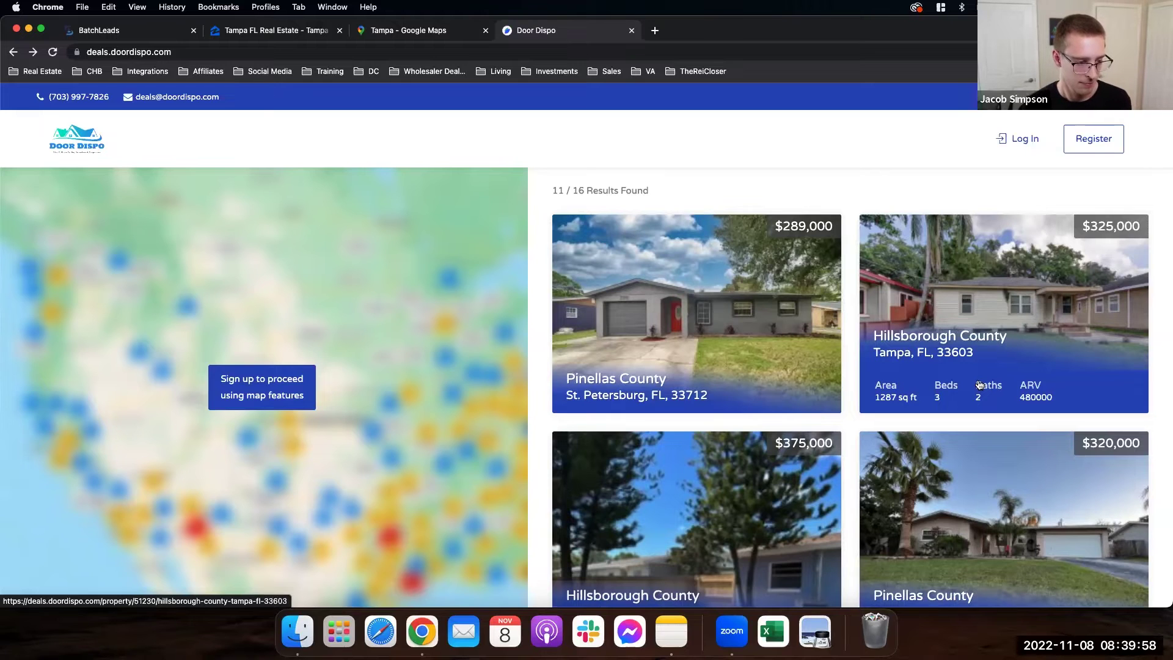
scroll(980, 385, "down", 1)
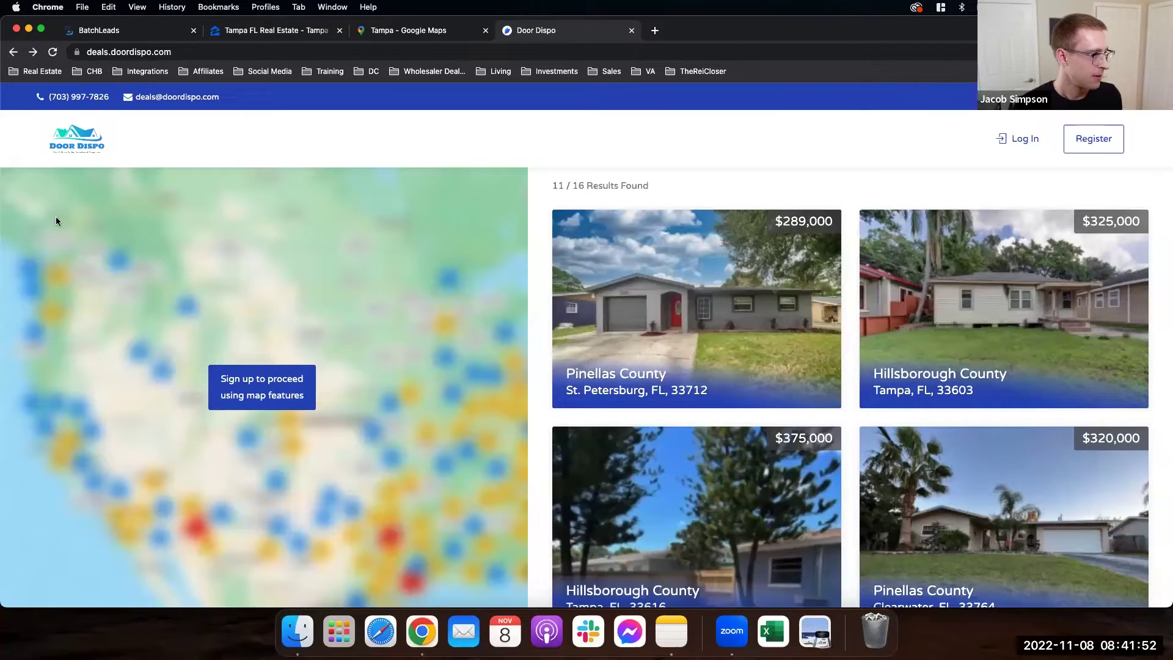
left_click(132, 39)
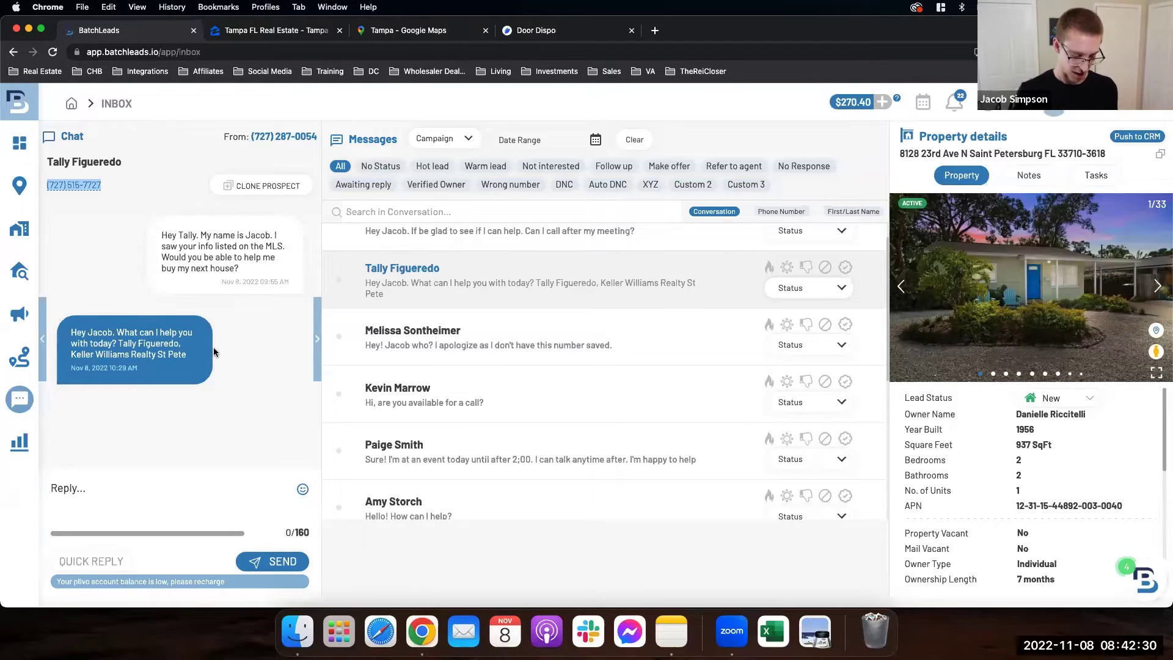
Step: Reload the inbox under the All filter so every conversation is listed
left_click(493, 168)
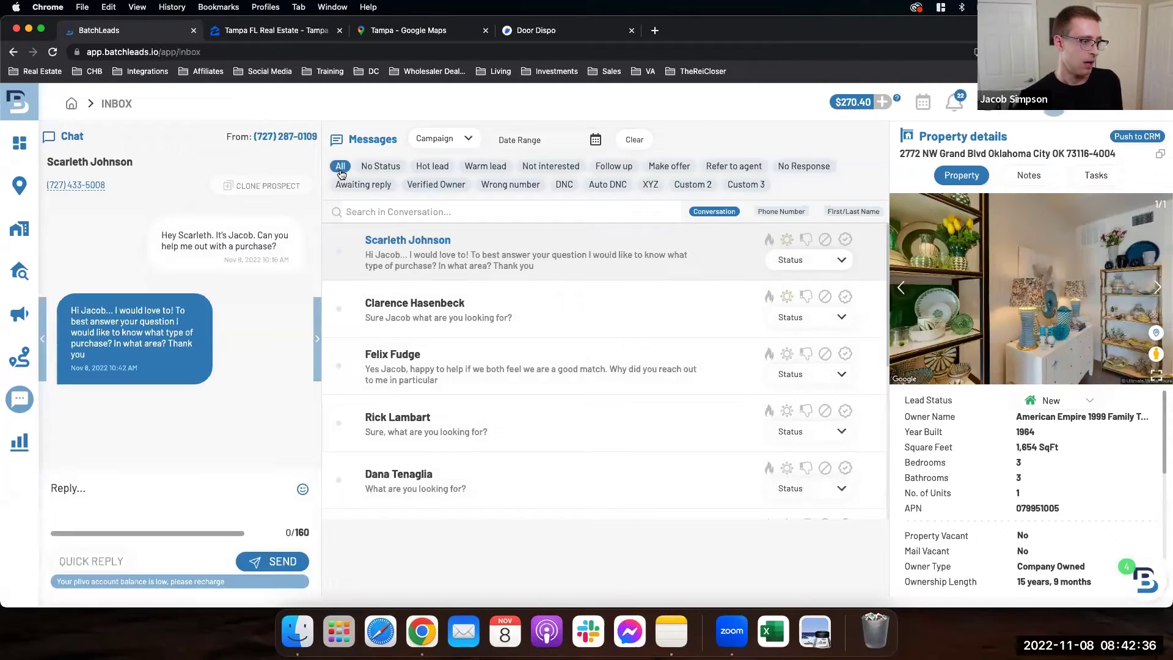
scroll(529, 246, "down", 1)
scroll(528, 246, "up", 1)
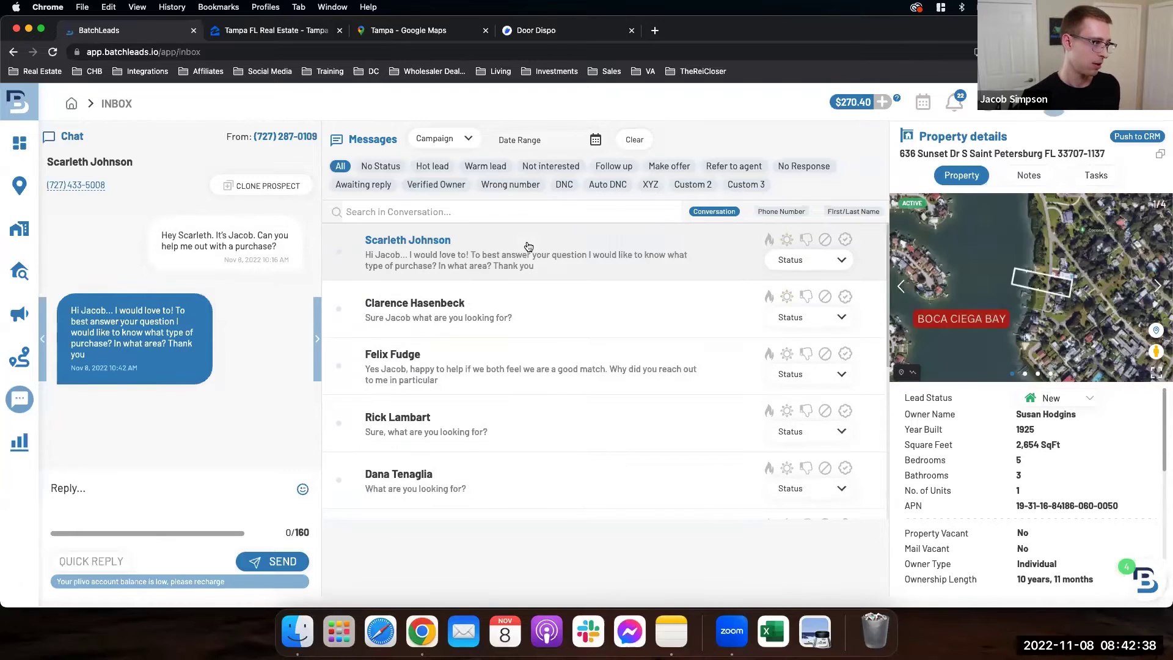
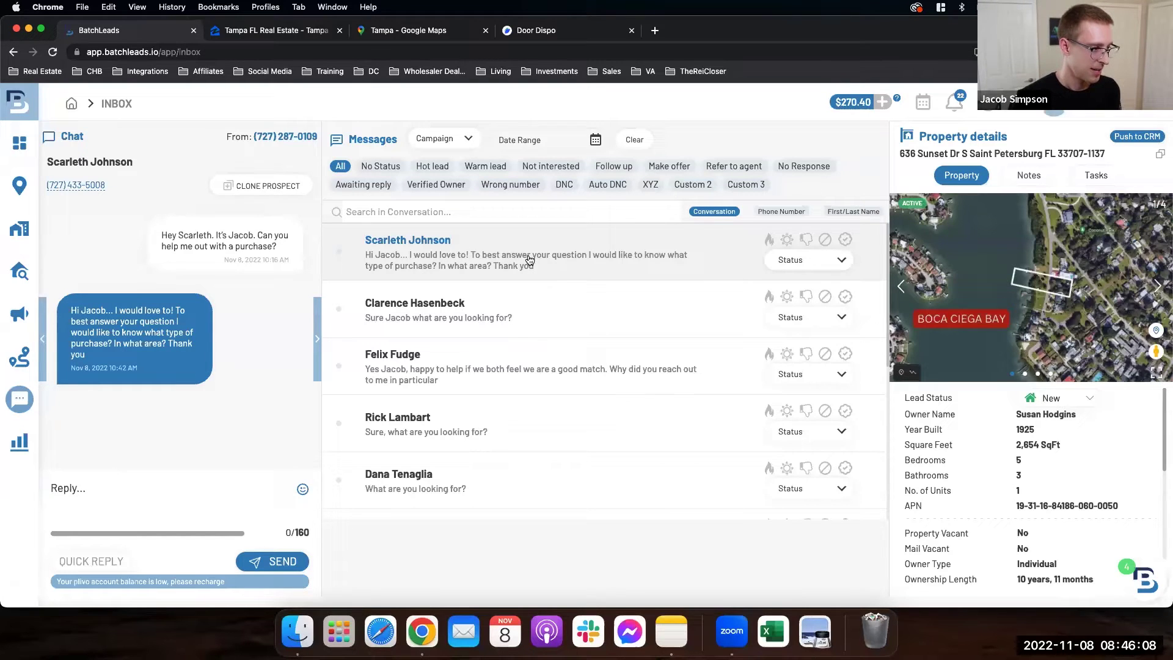
Step: Select the first prospect's phone number in the Chat panel, then open the second inbox conversation
left_click_drag(113, 190, 42, 186)
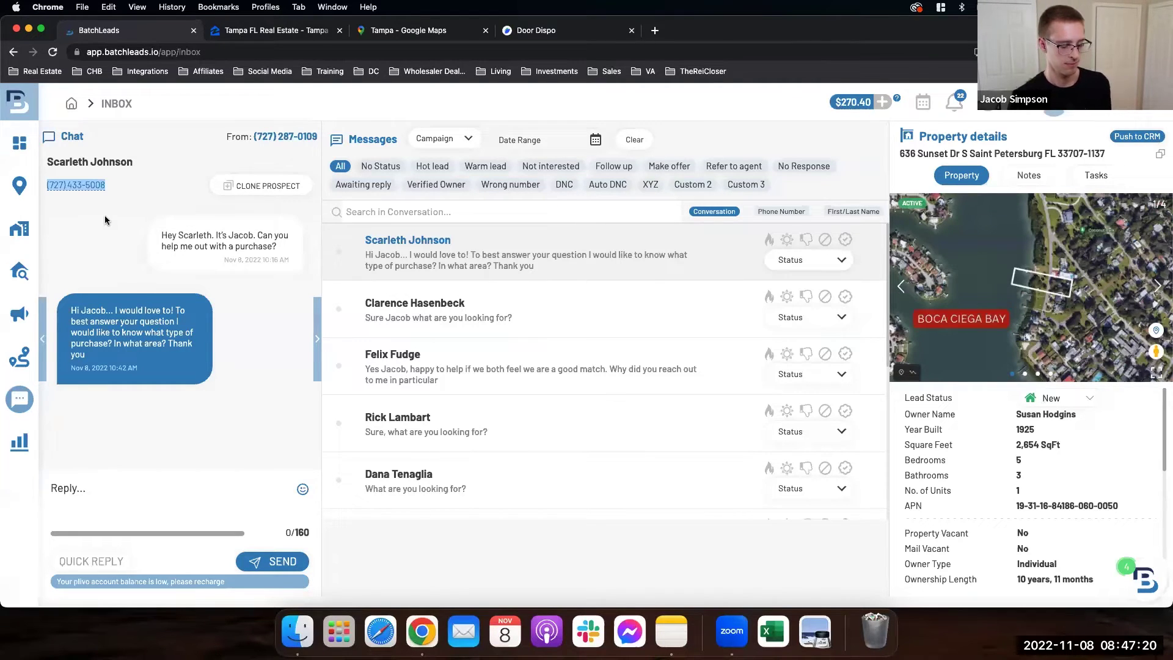
left_click(530, 329)
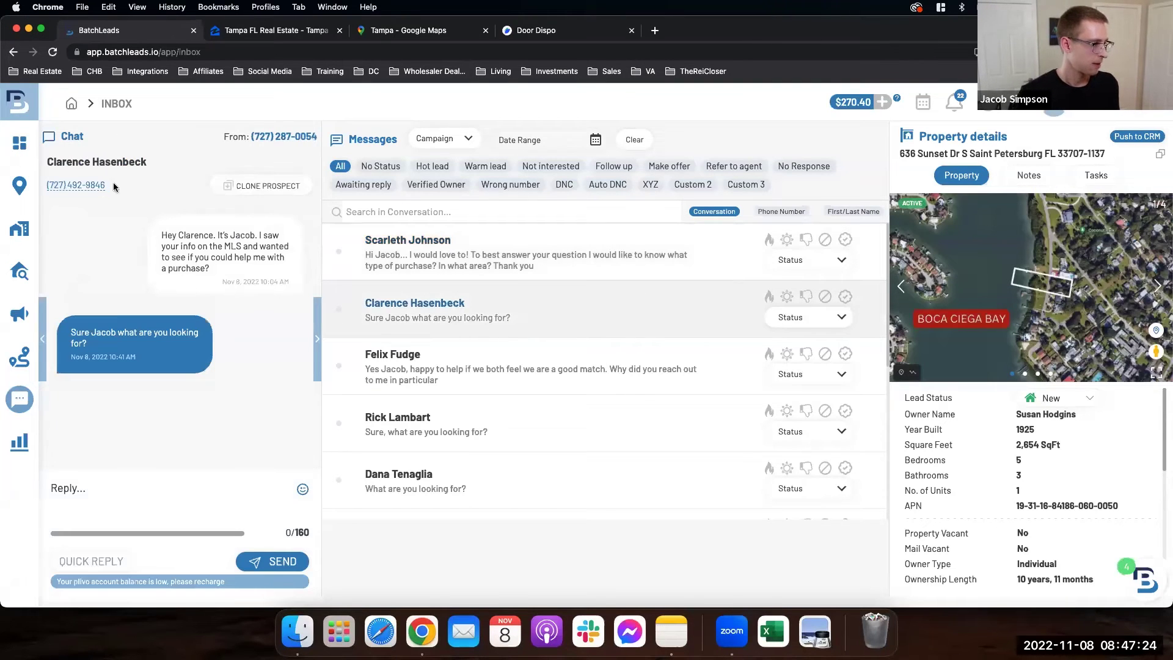
Step: Highlight the second prospect's phone number in the Chat header, then open the third conversation
left_click_drag(113, 182, 46, 186)
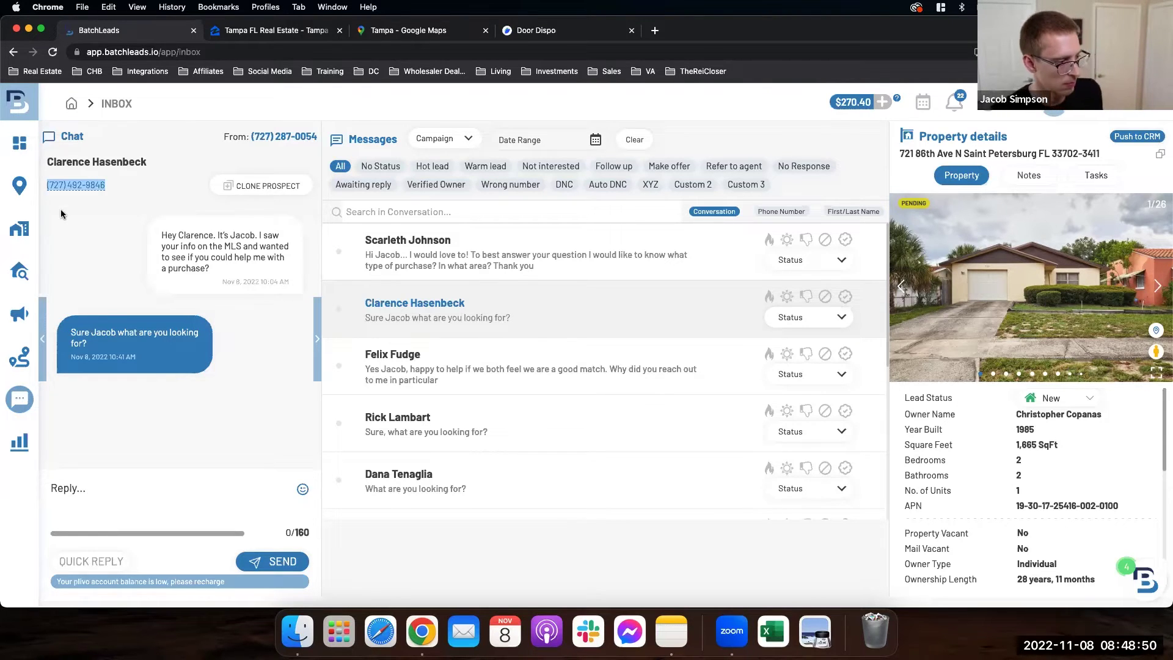
left_click(472, 371)
Step: Select the phone number under the third contact's name and copy it with Cmd+C
left_click_drag(101, 186, 47, 190)
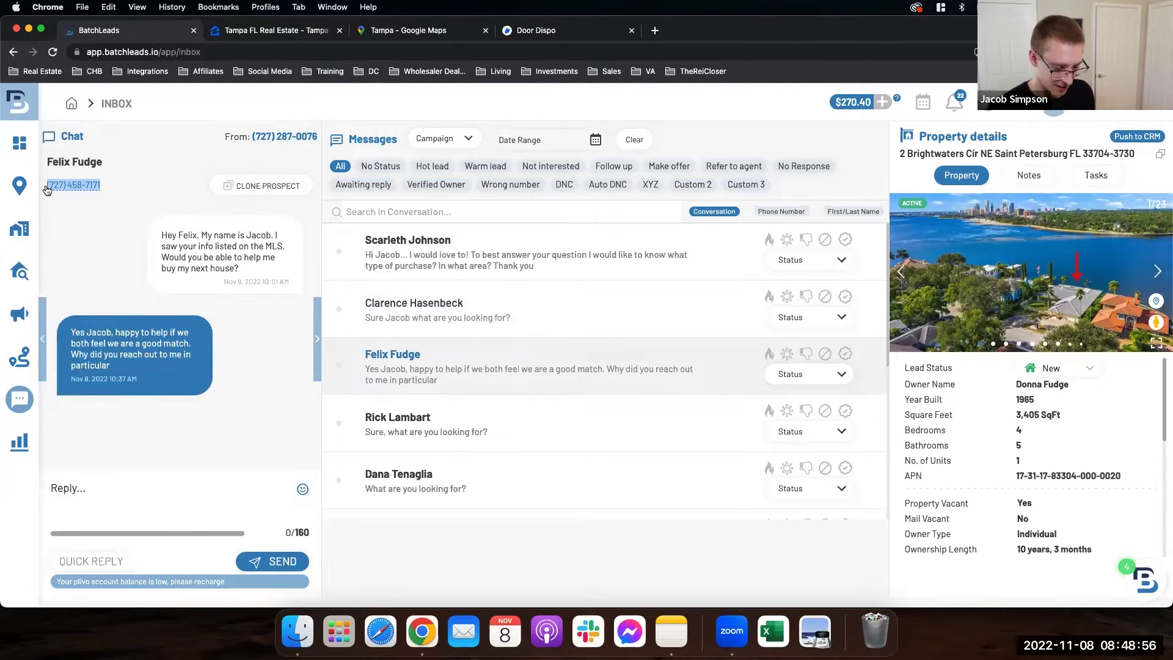
key("super+c")
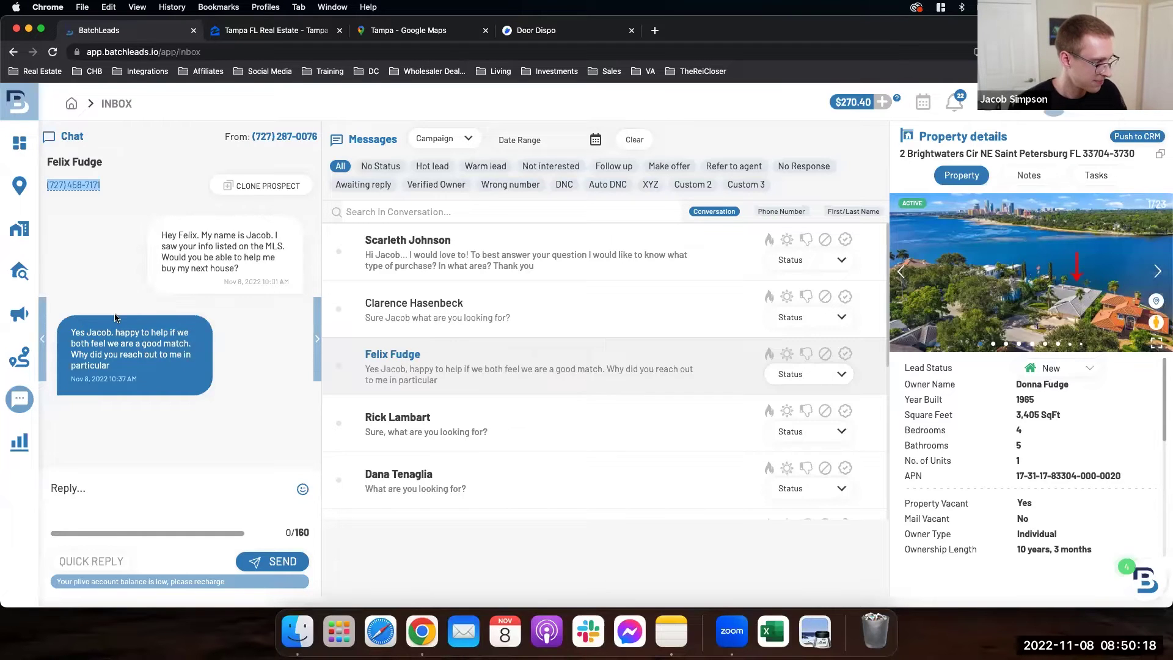
Step: Advance to the next conversation with NEXT > and highlight that prospect's phone number
left_click(306, 341)
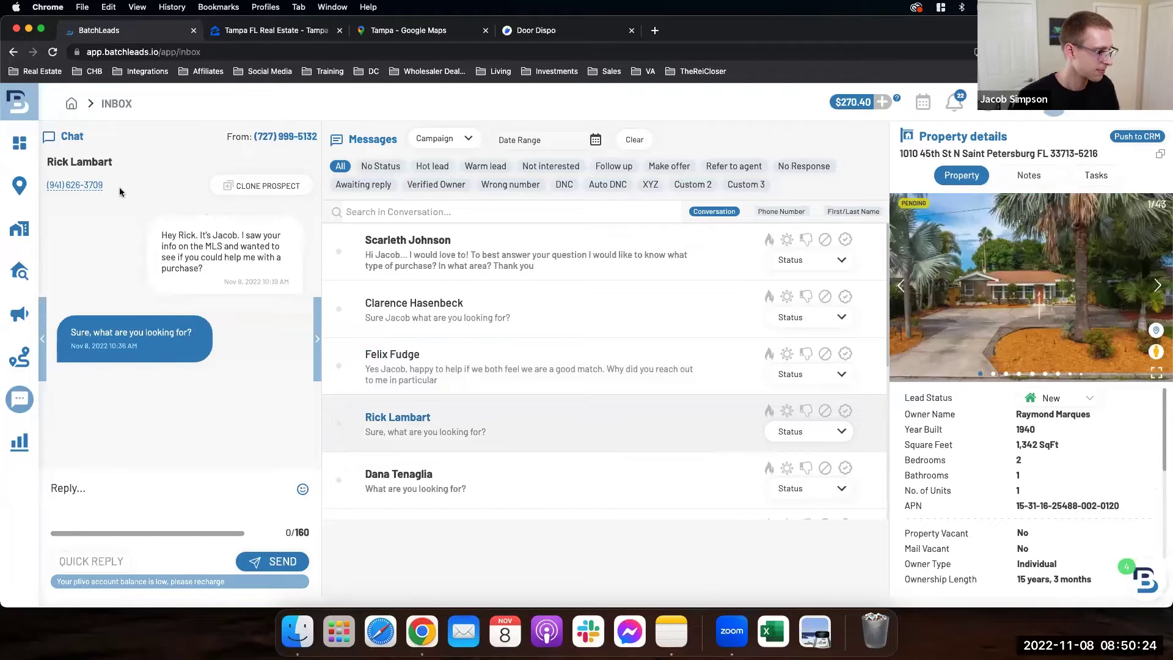
left_click_drag(121, 192, 47, 192)
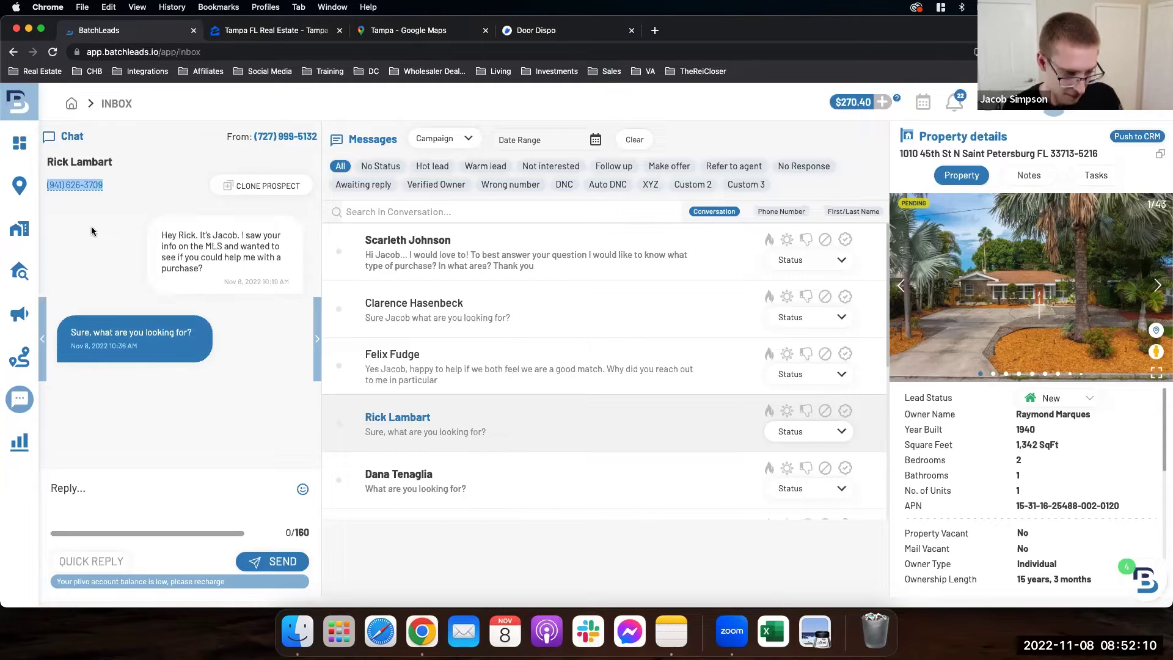
Step: Flag the 'Sure, what are you looking for?' conversation as a Warm Lead, leaving its Status unset
left_click(787, 411)
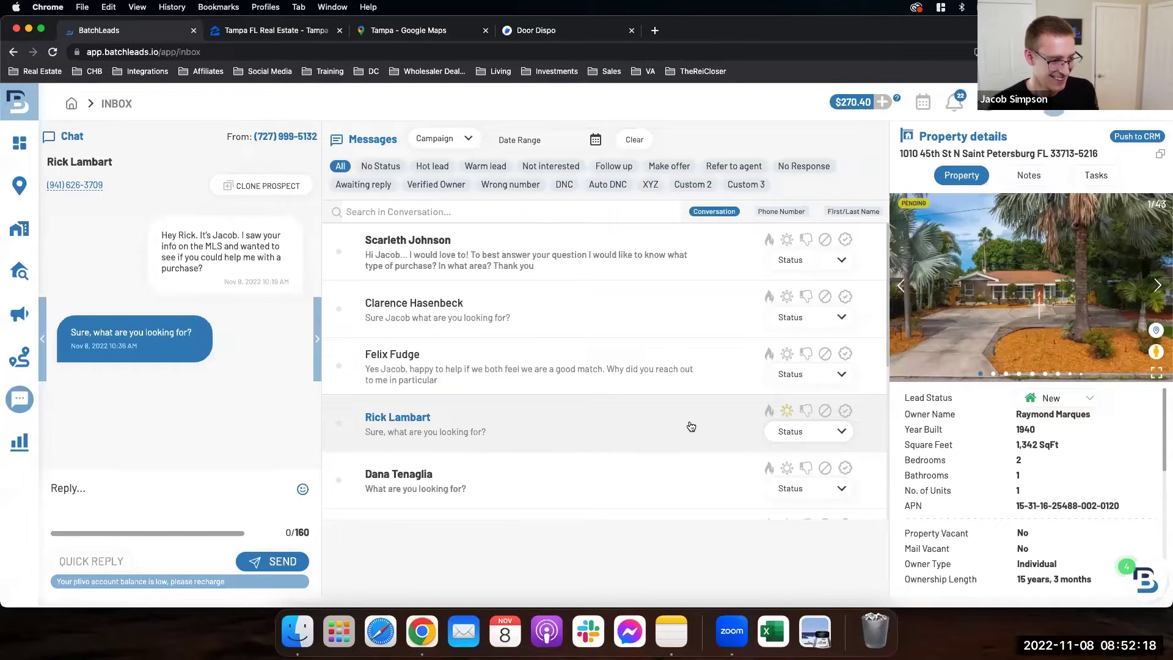
scroll(703, 413, "down", 1)
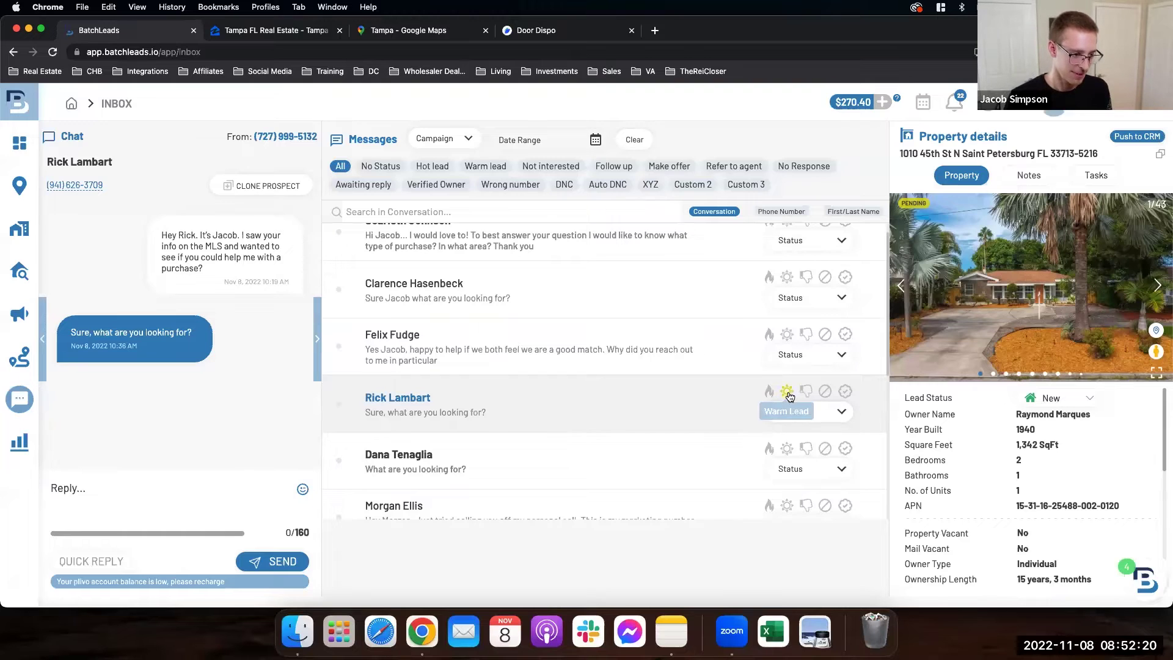
scroll(788, 396, "up", 1)
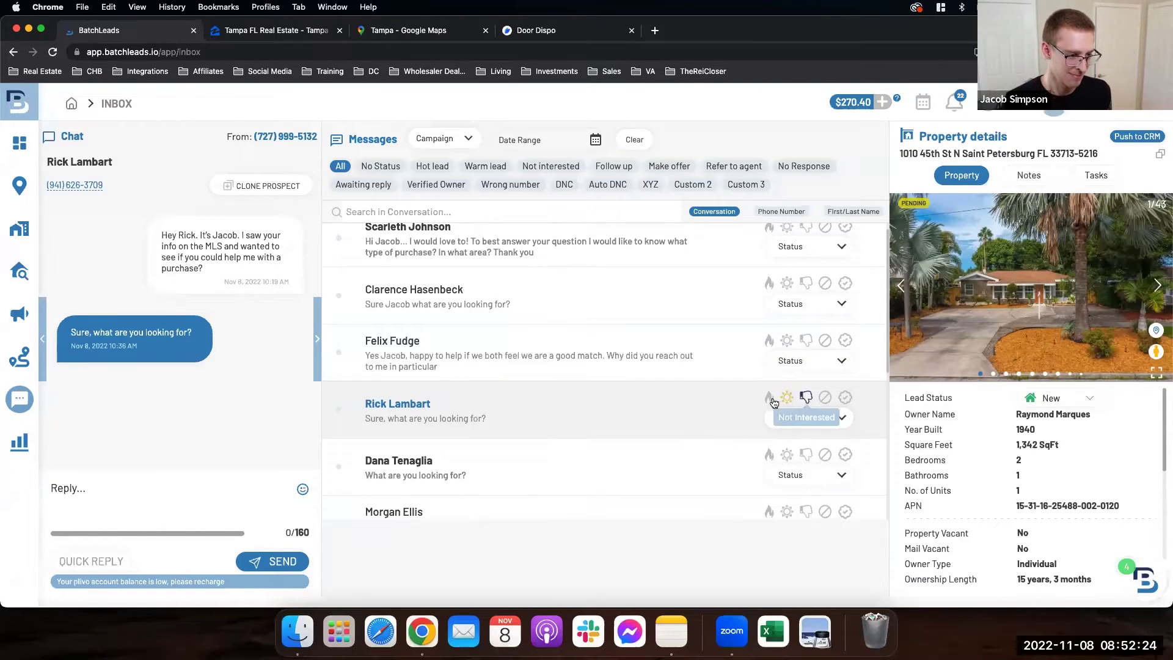
left_click(797, 418)
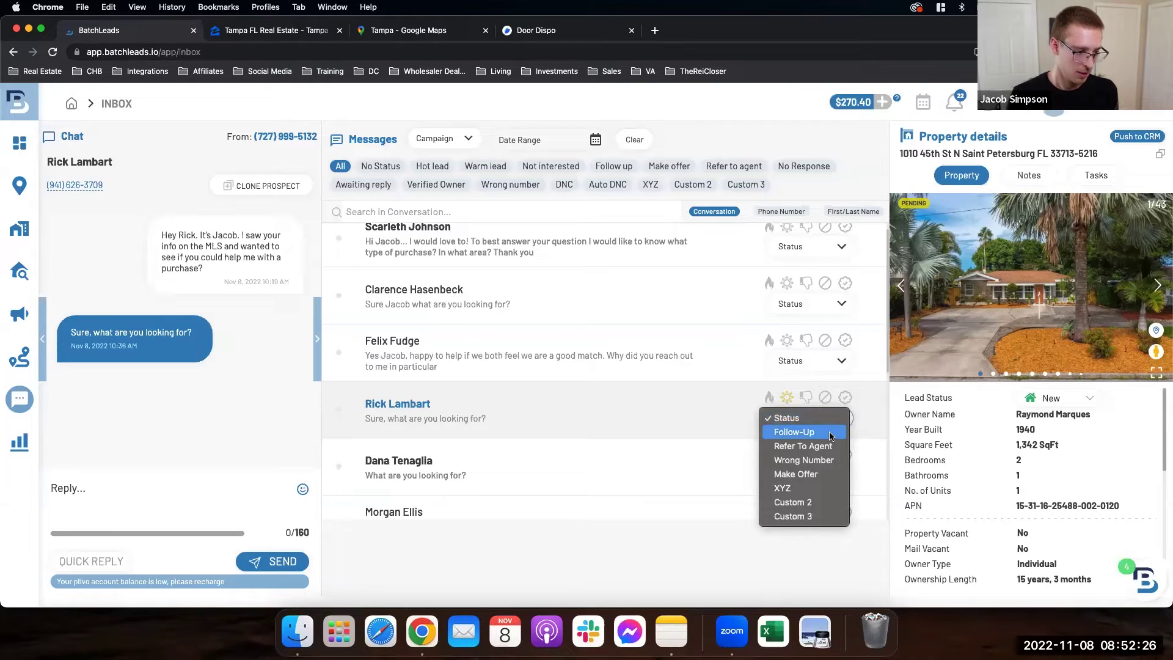
left_click(728, 443)
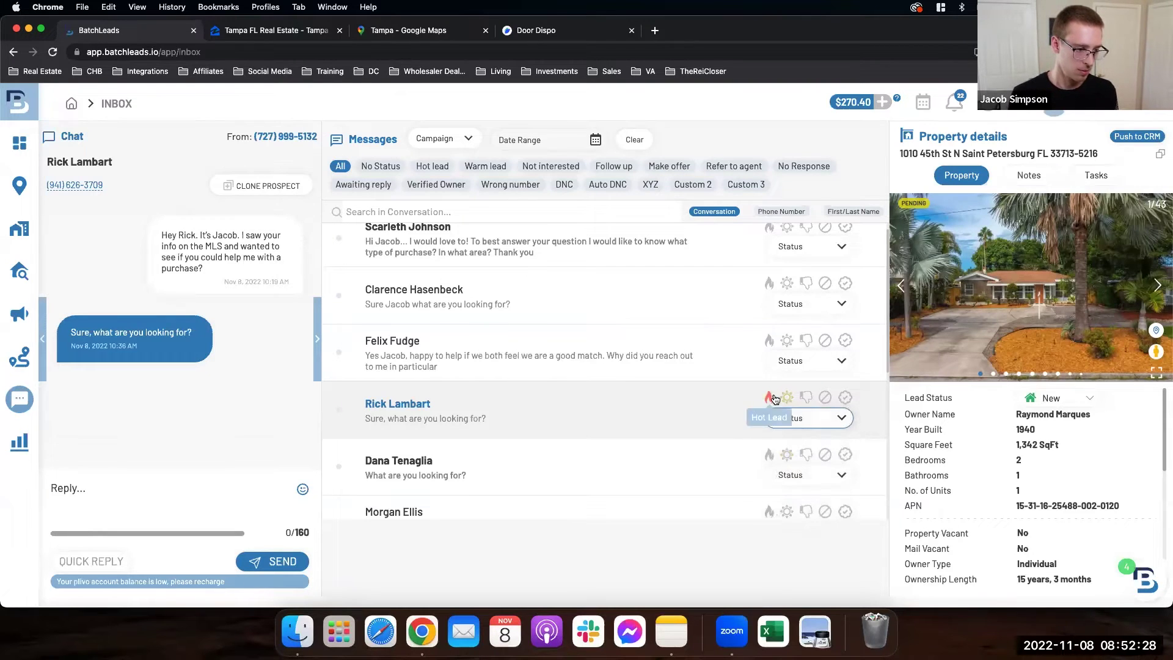
left_click(789, 398)
scroll(640, 413, "down", 1)
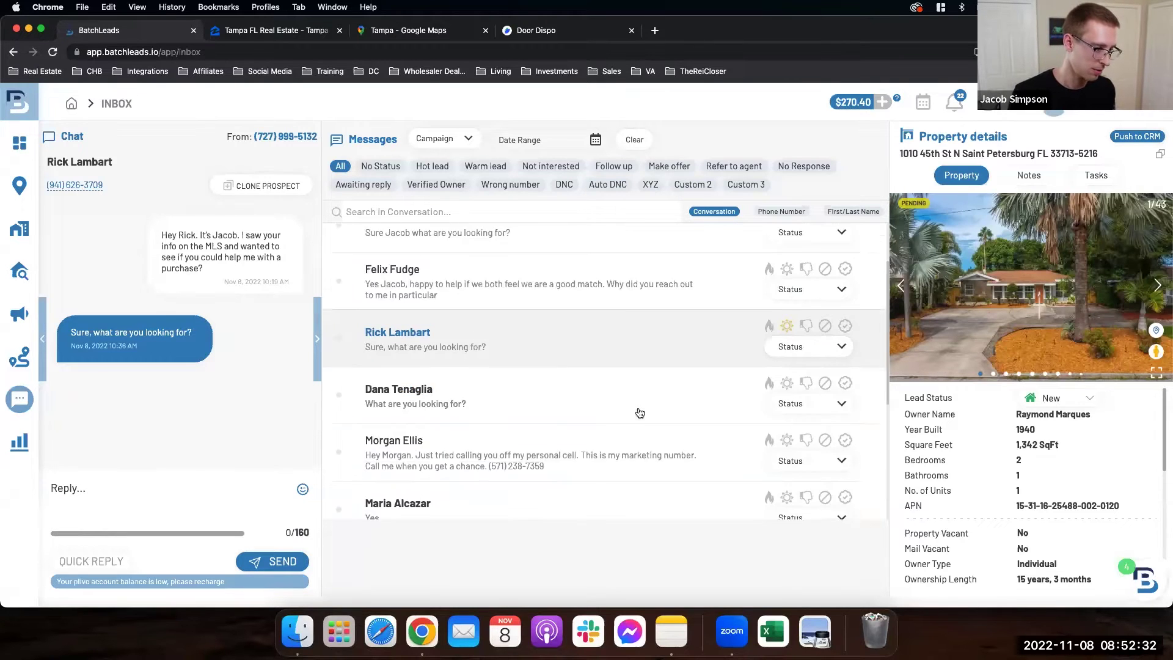
Step: Open the 'What are you looking for?' thread, select the prospect's phone number, and flag it hot
left_click(531, 386)
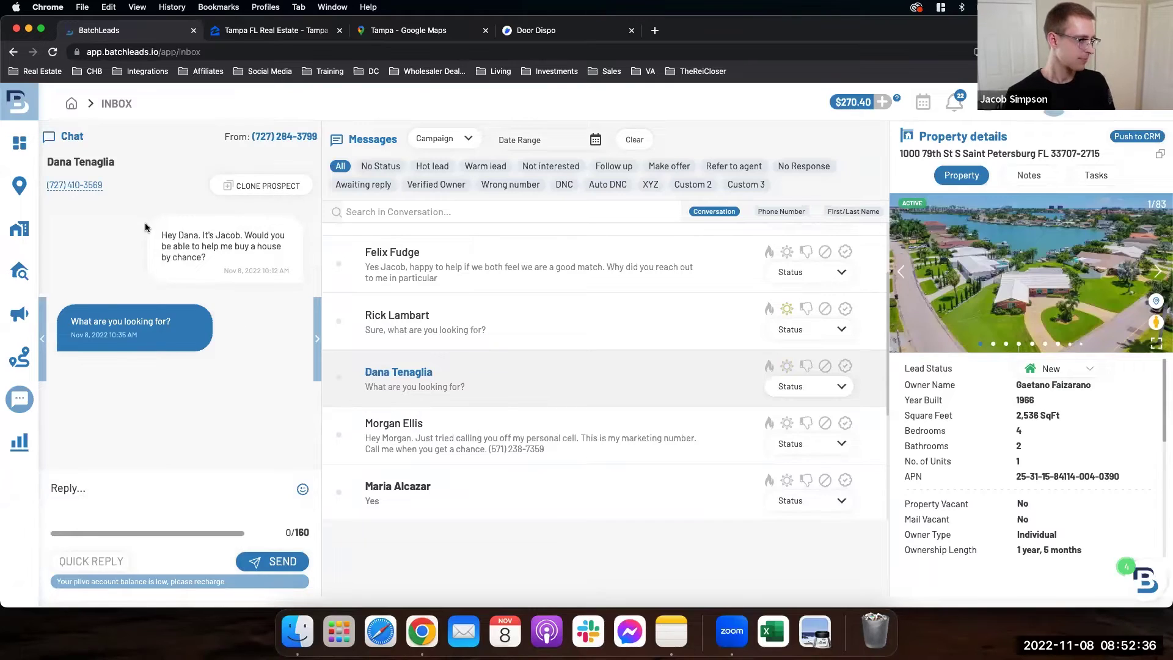
left_click_drag(104, 185, 46, 192)
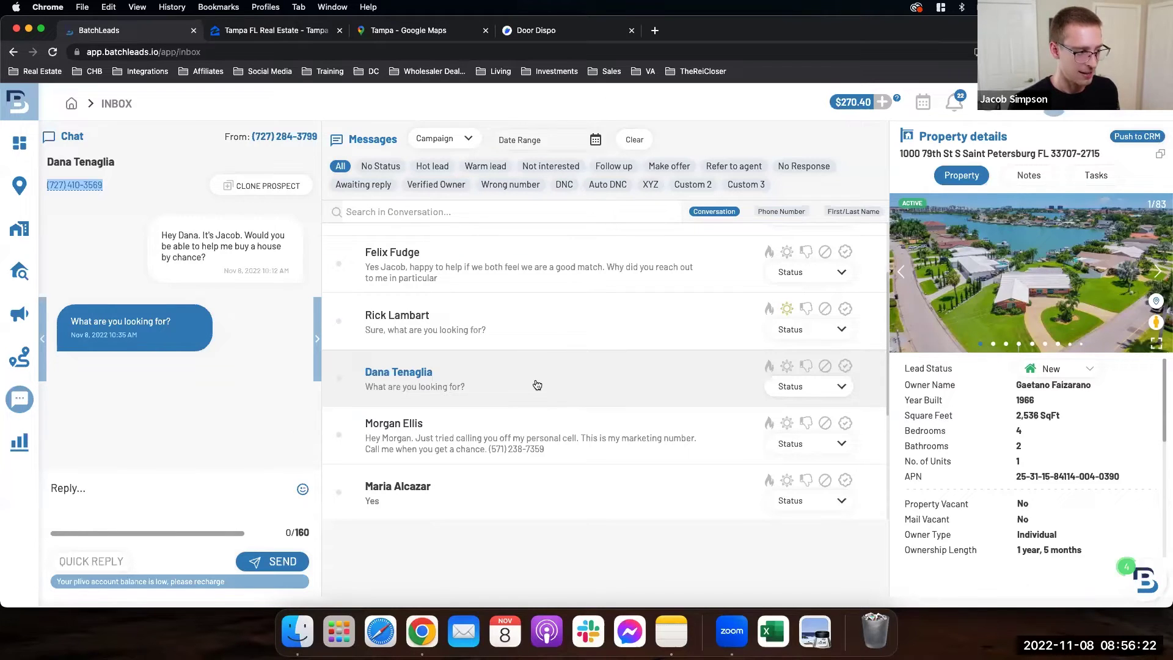
left_click(770, 372)
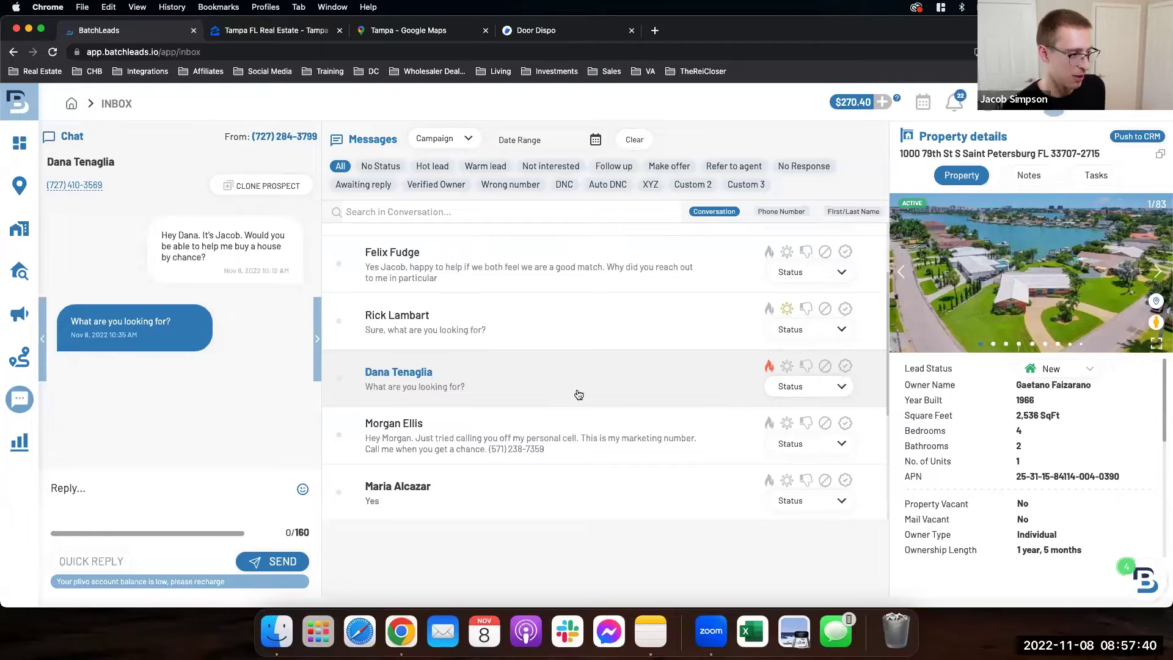
scroll(579, 394, "down", 1)
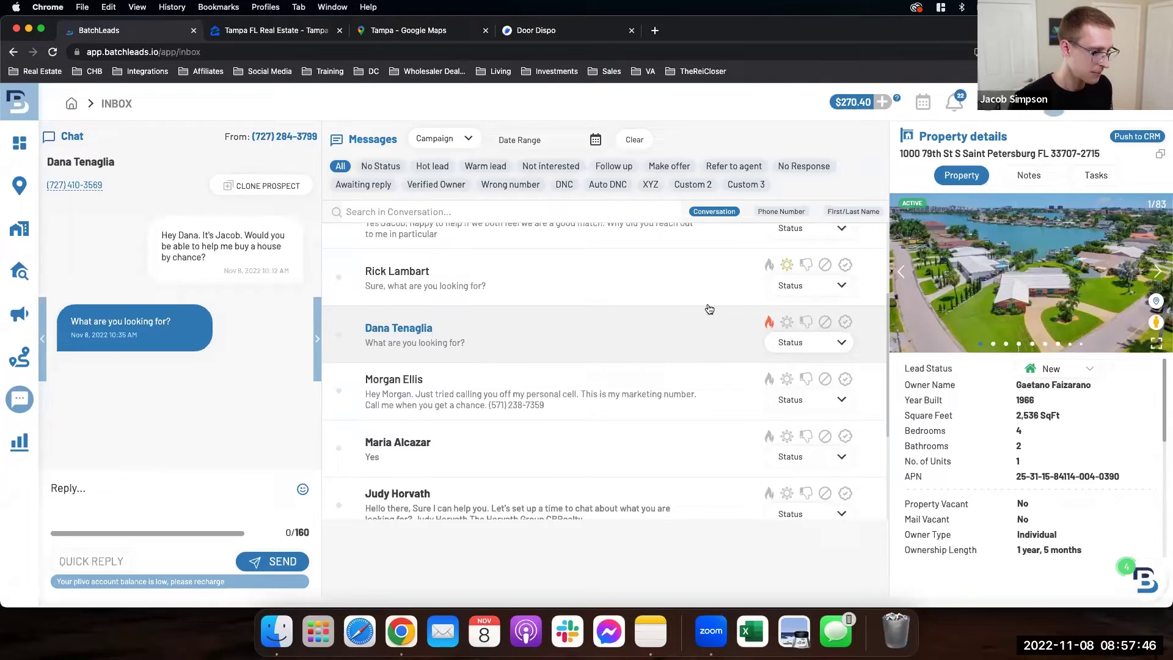
Step: Open the conversation that replied 'Yes' and select the prospect's phone number under the contact name
left_click(504, 455)
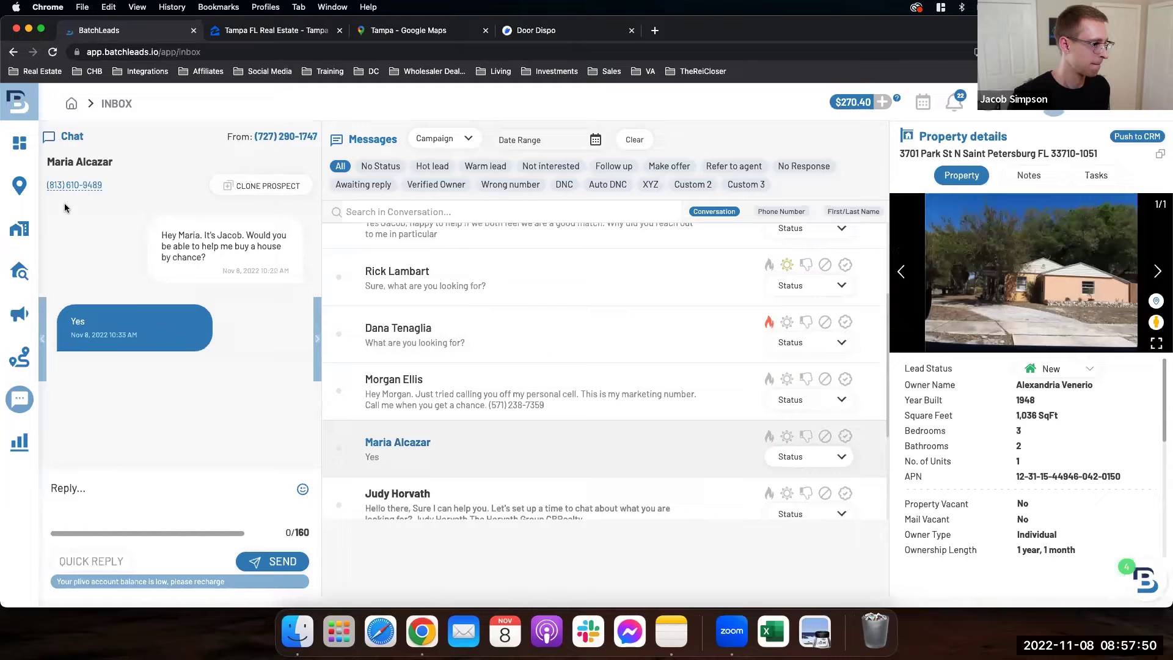
triple_click(46, 190)
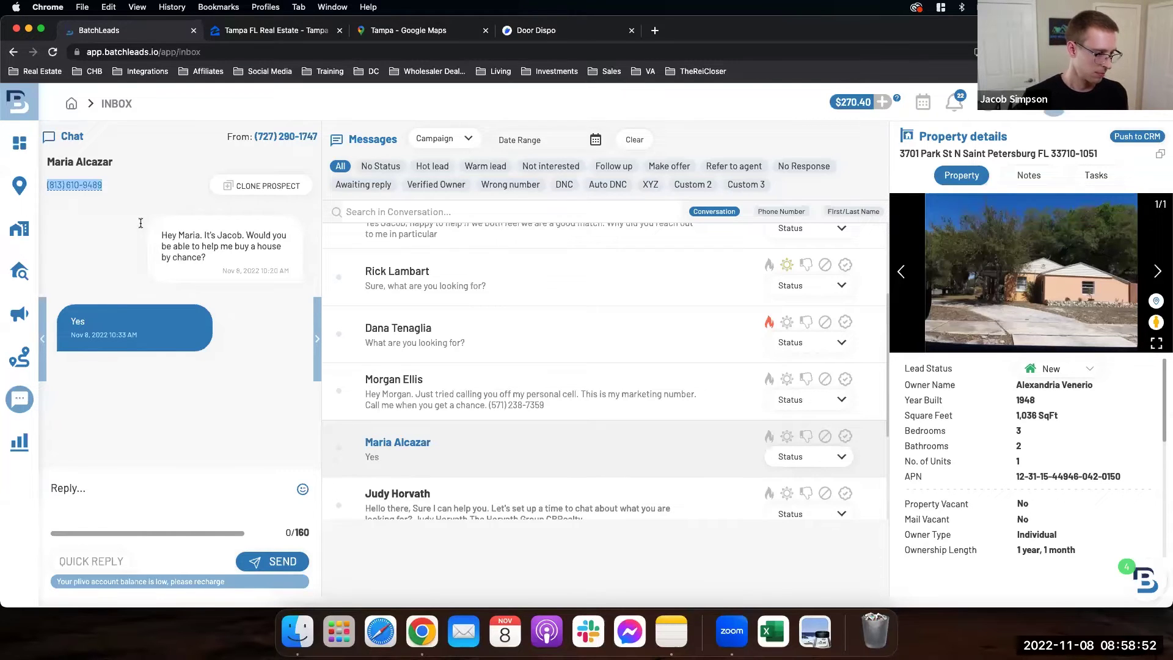
scroll(399, 381, "down", 1)
scroll(399, 380, "down", 1)
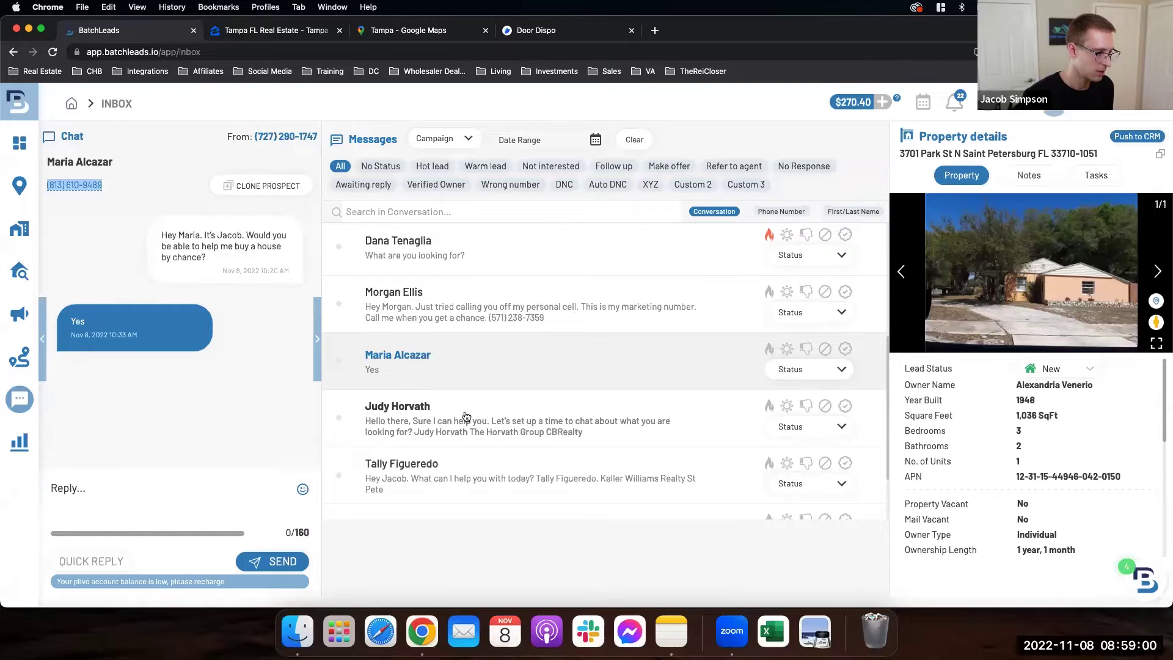
scroll(466, 416, "down", 1)
Step: Flag the Keller Williams agent's conversation as a Warm lead, then use Load More for older conversations
left_click(515, 466)
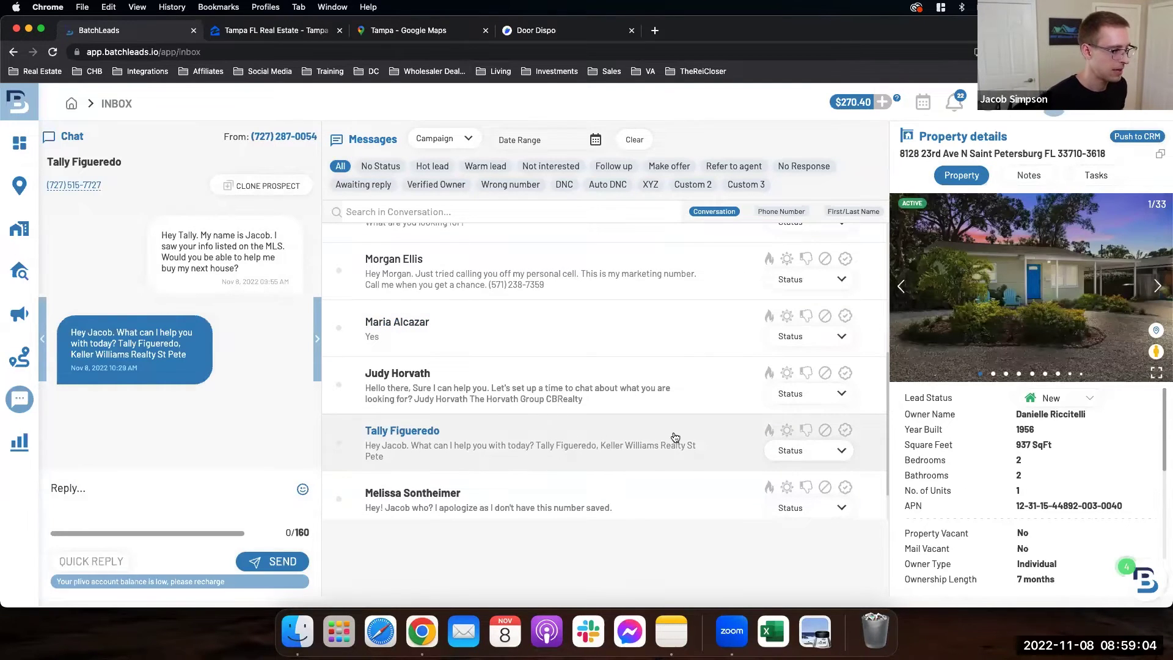
left_click(787, 430)
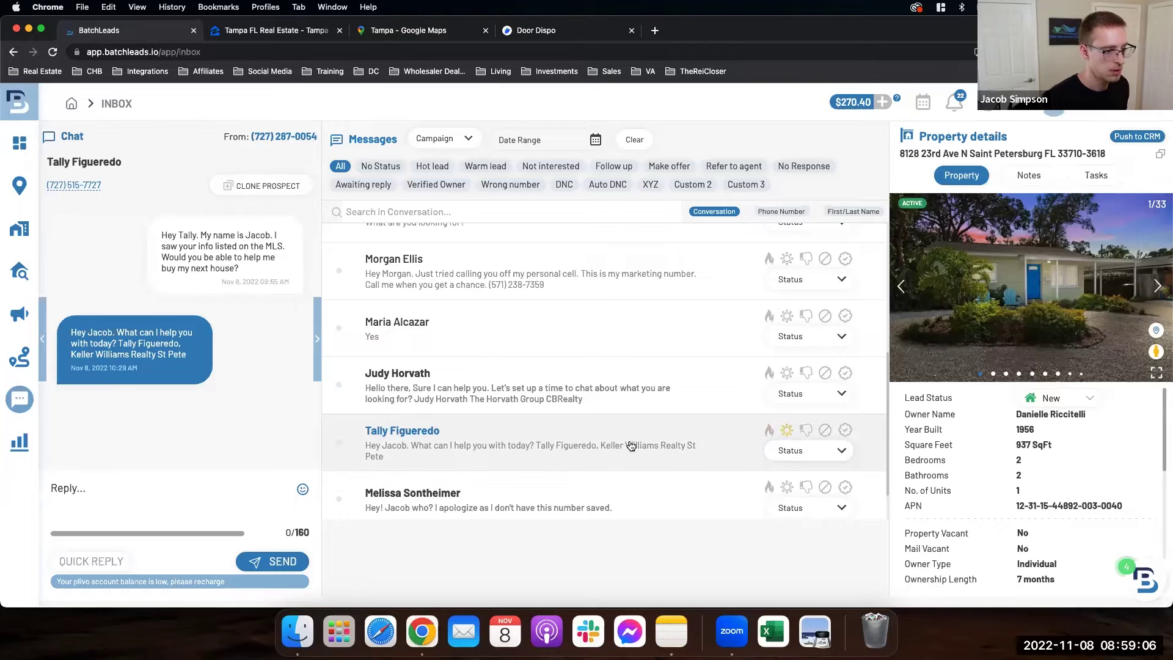
scroll(617, 445, "down", 2)
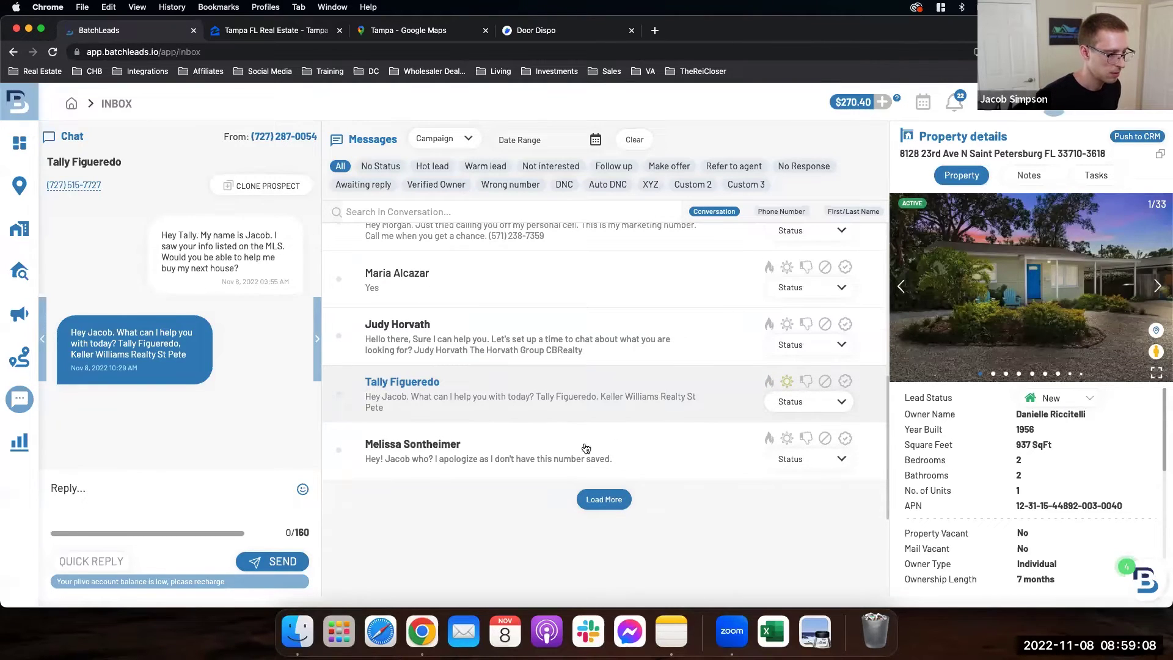
left_click(588, 498)
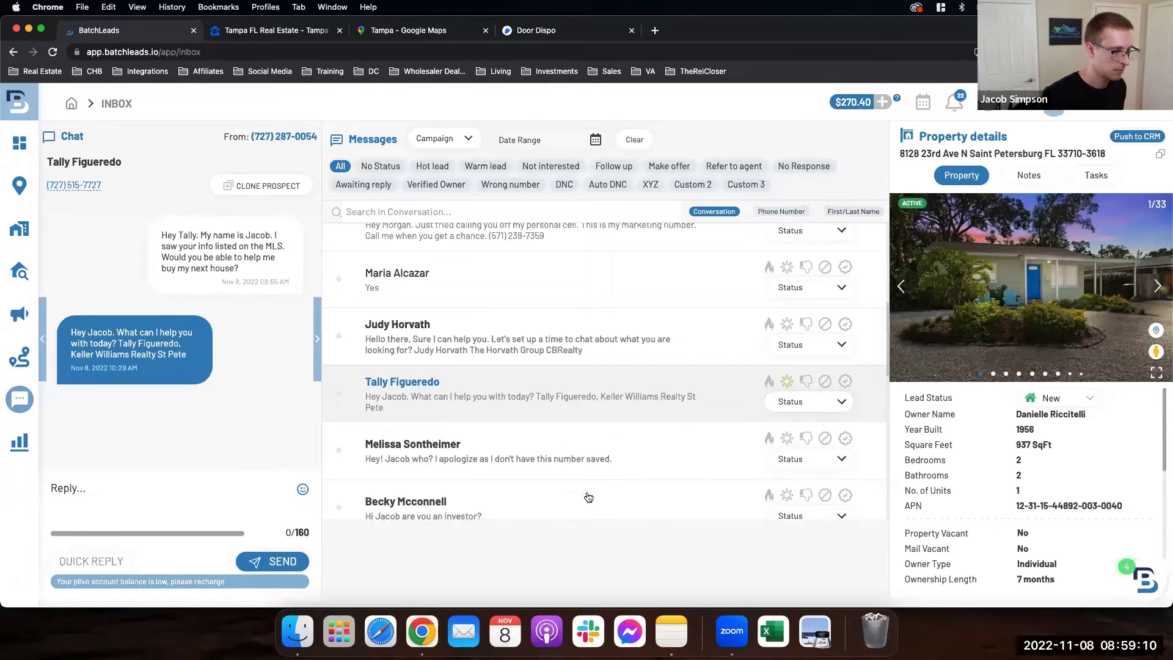
scroll(562, 452, "down", 3)
Step: Open the newly loaded 'are you an investor?' thread and select the prospect's phone number
left_click(516, 432)
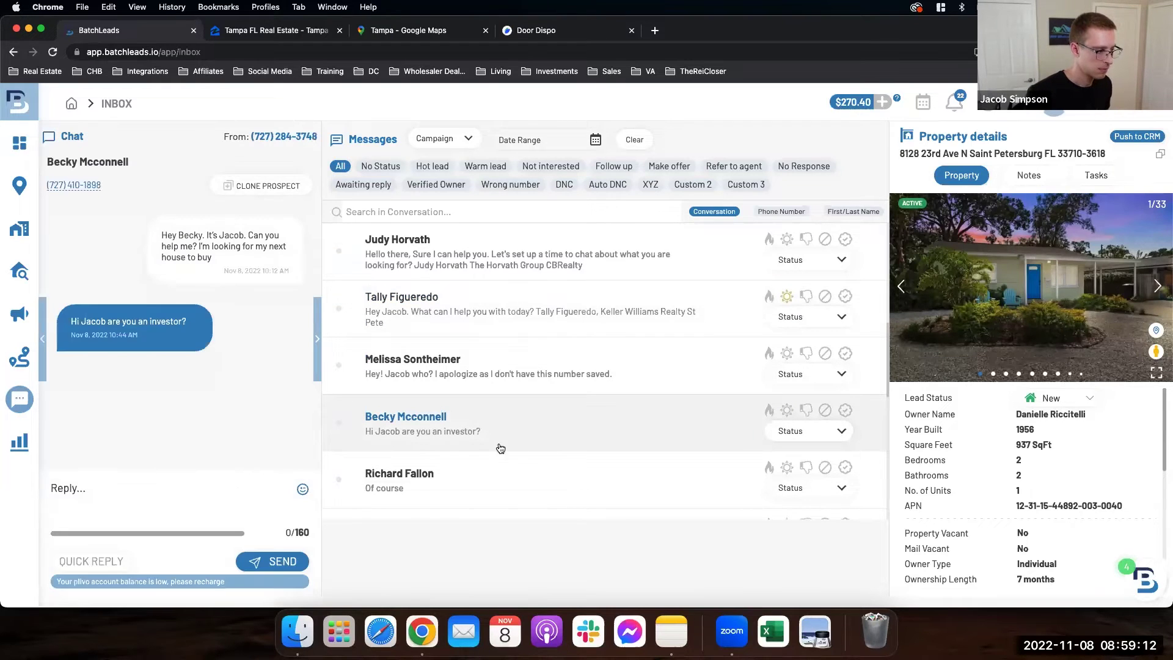
left_click_drag(120, 184, 44, 189)
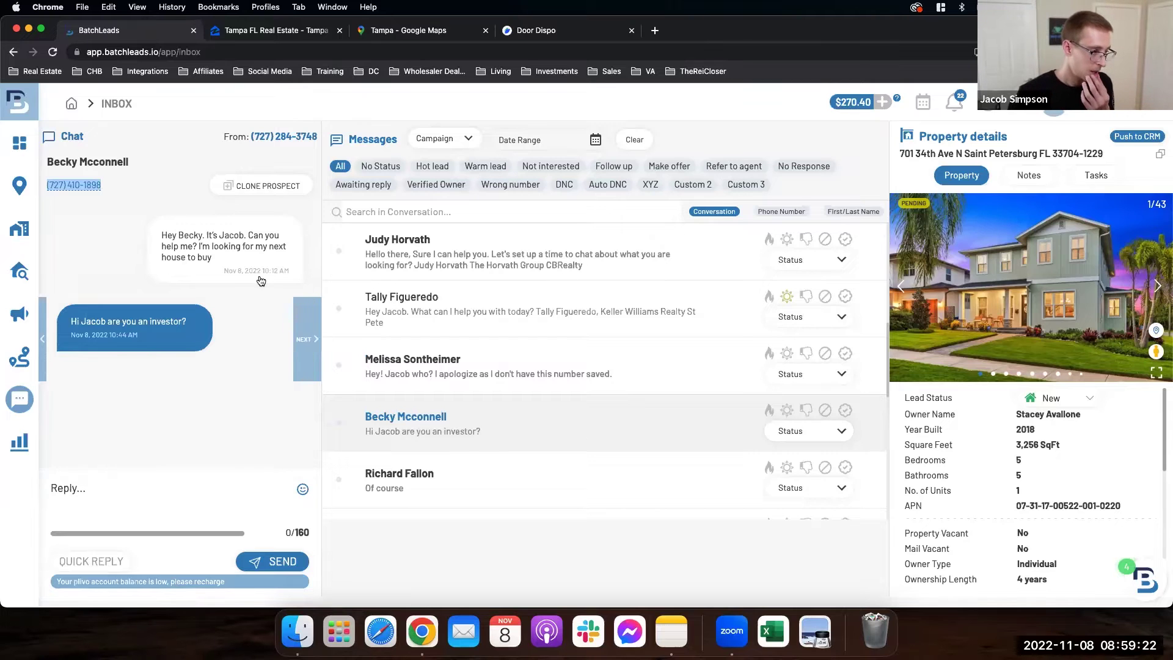
scroll(526, 345, "down", 5)
scroll(544, 347, "up", 2)
scroll(545, 349, "down", 7)
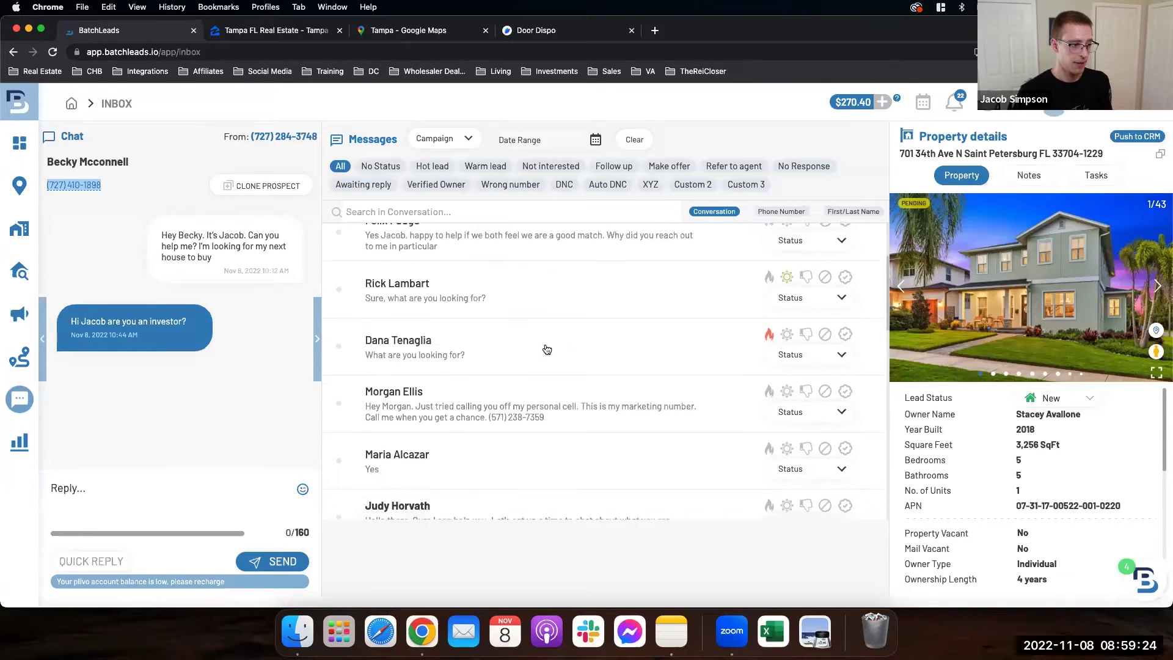
scroll(547, 349, "down", 1)
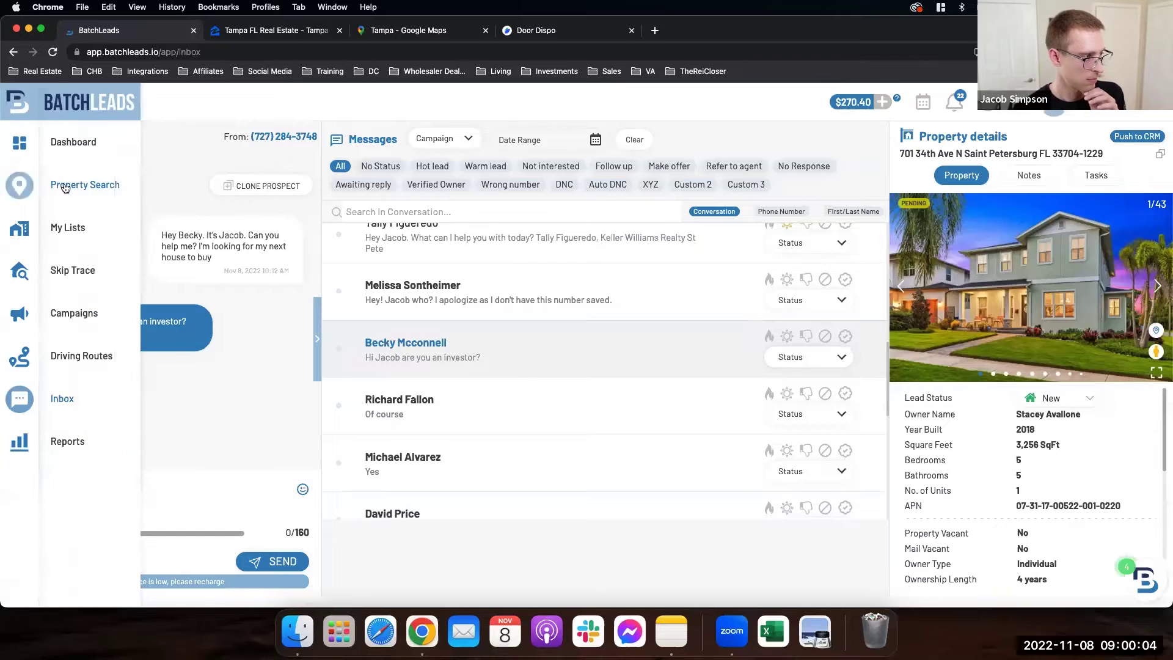
Step: Clear the selection and click the prospect's phone number link to start a call
left_click(101, 242)
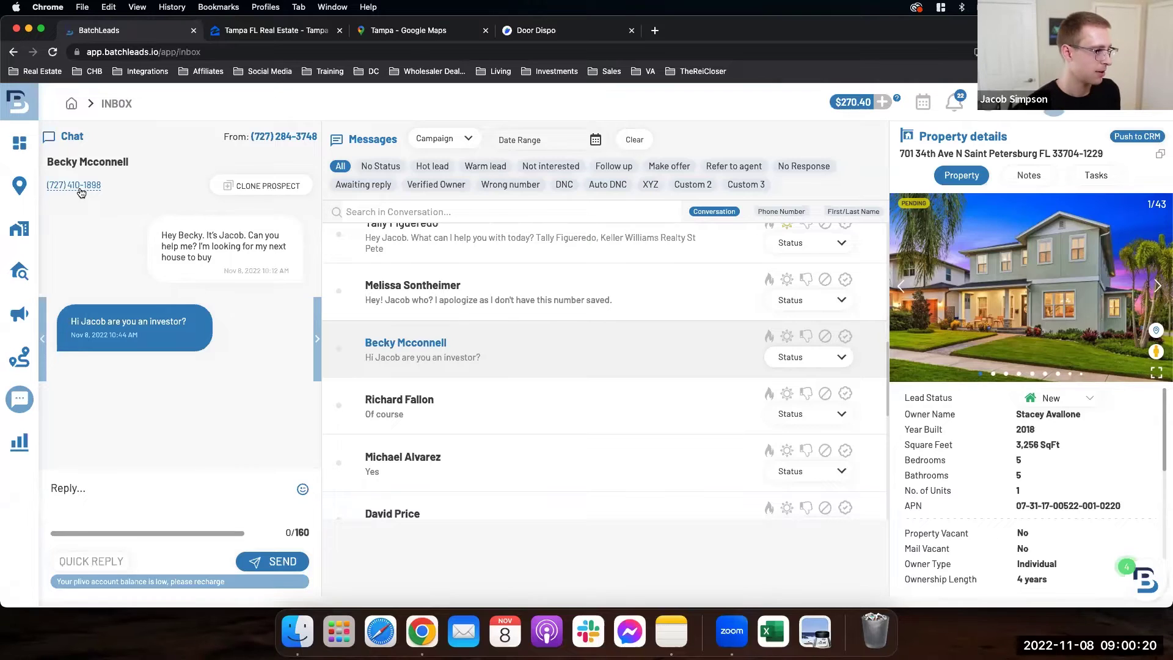
left_click(79, 186)
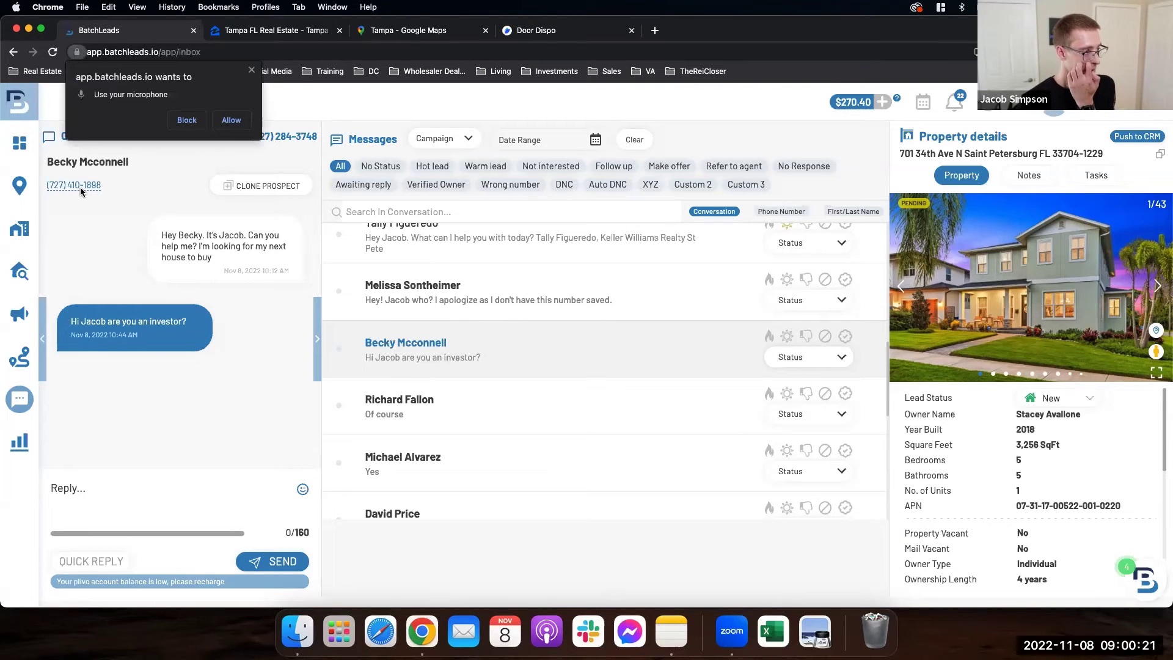
Step: Allow microphone access, start a call to the prospect, then cancel it before it connects
left_click(231, 121)
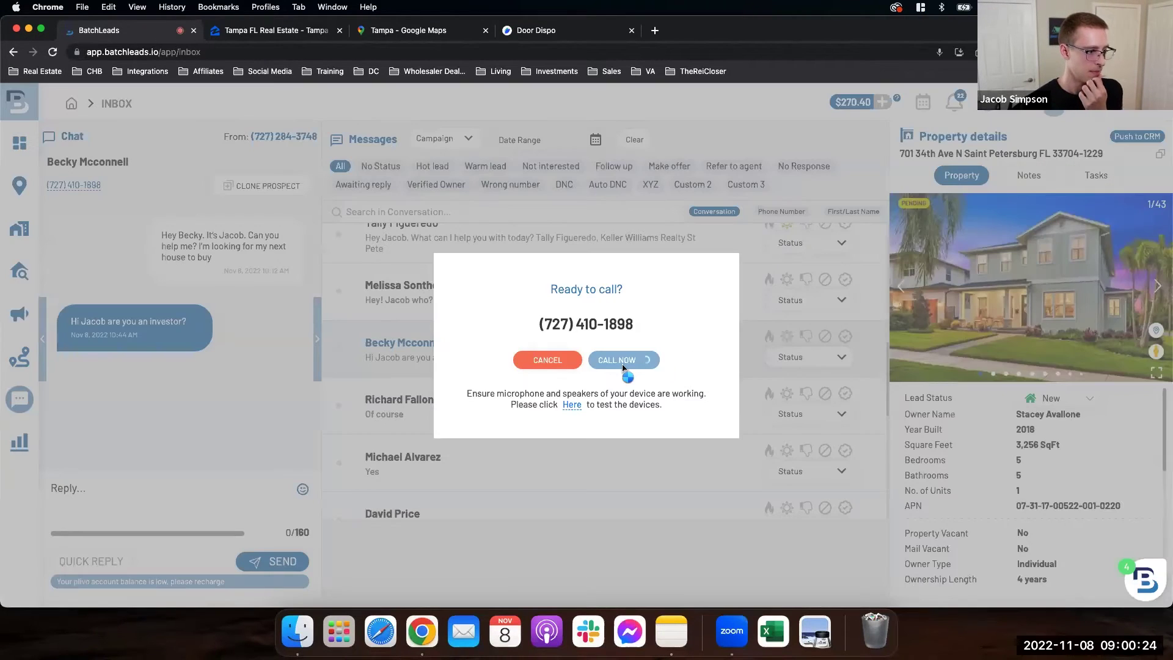
left_click(617, 361)
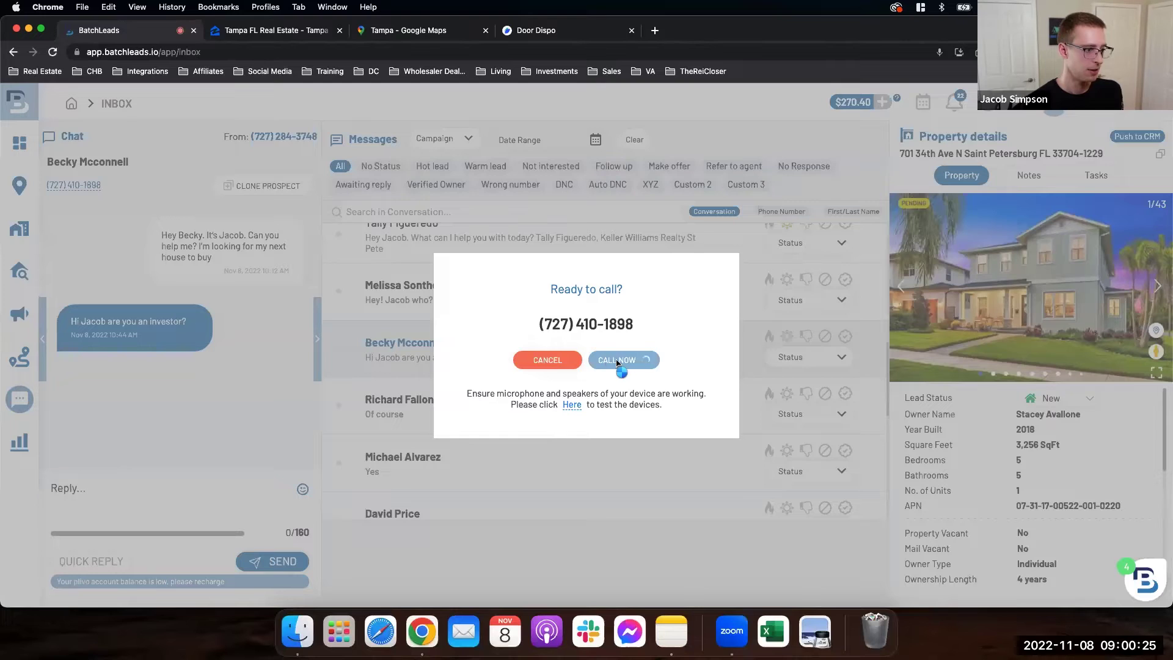
left_click(549, 361)
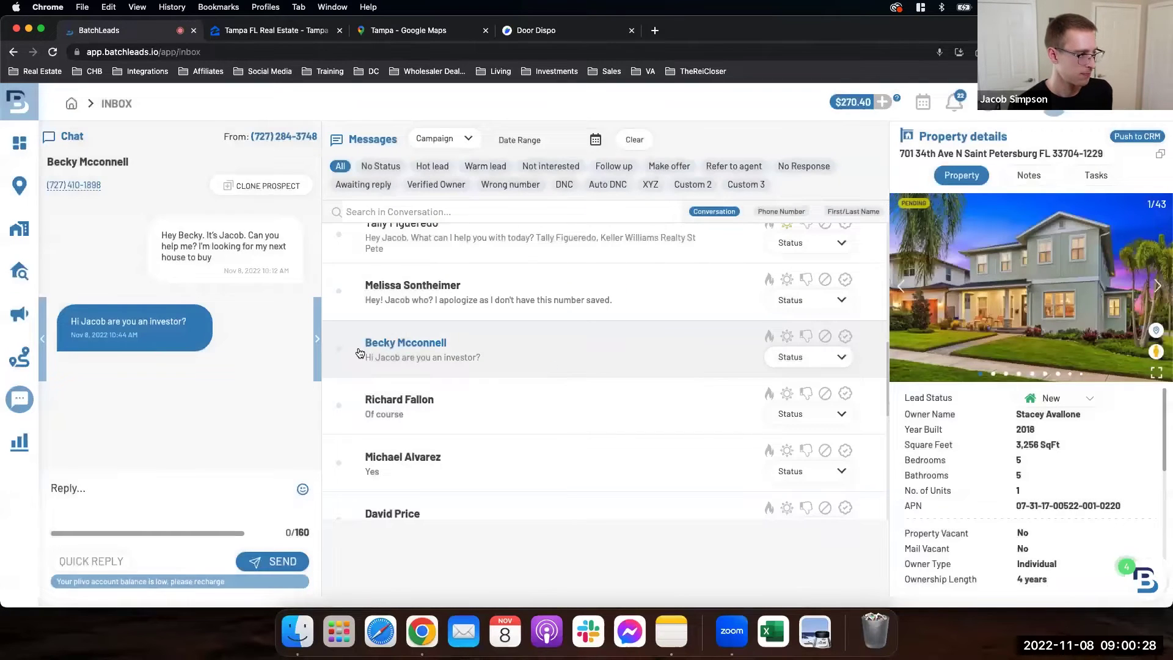
Step: Open the thread of the lead who replied 'Of course' and select his phone number
left_click(413, 421)
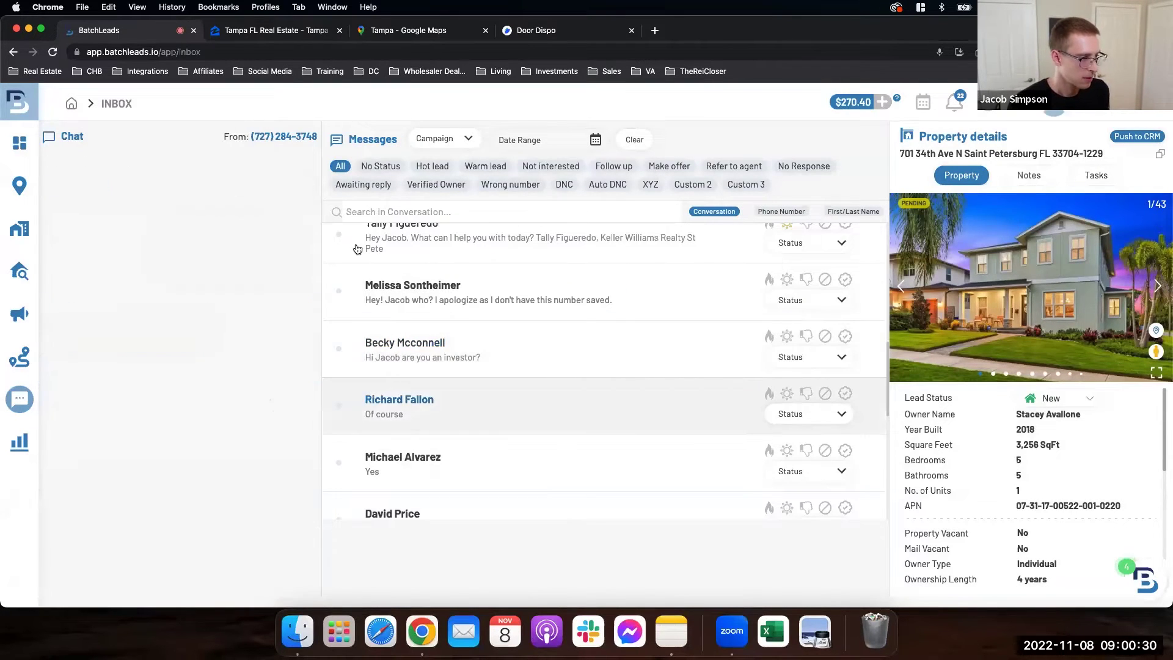
left_click_drag(123, 186, 32, 186)
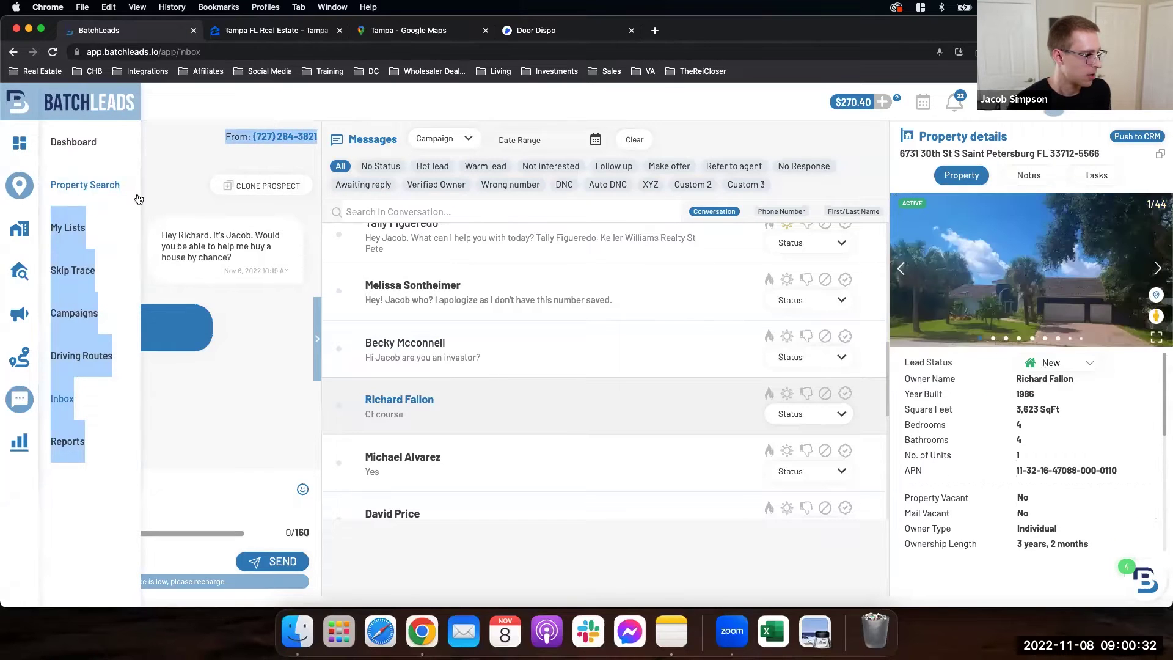
triple_click(52, 190)
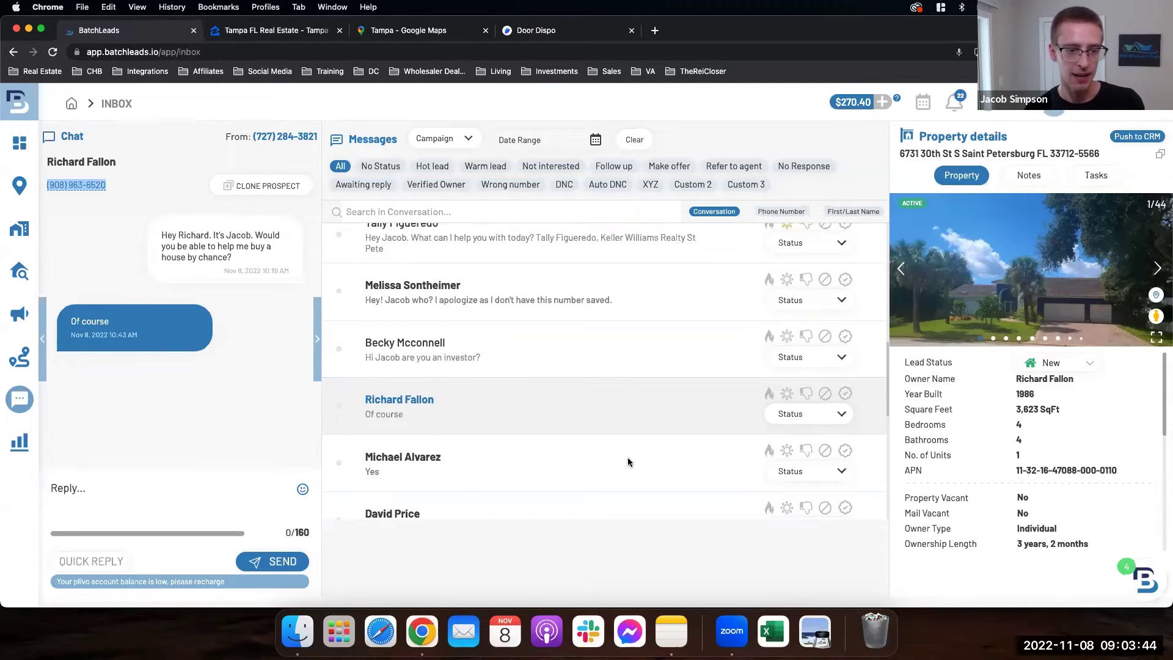
Step: Flag the 'Of course' conversation as a Hot Lead with the flame icon
left_click(770, 394)
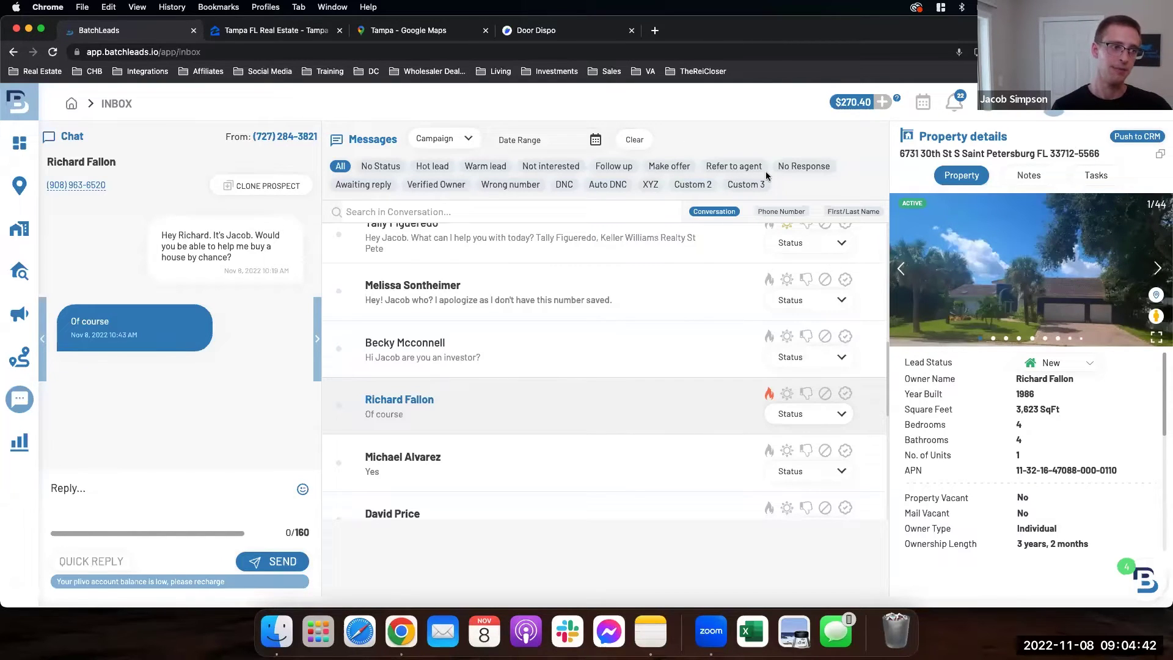
Step: Reload the inbox and load more conversations into the Messages list
scroll(540, 330, "down", 7)
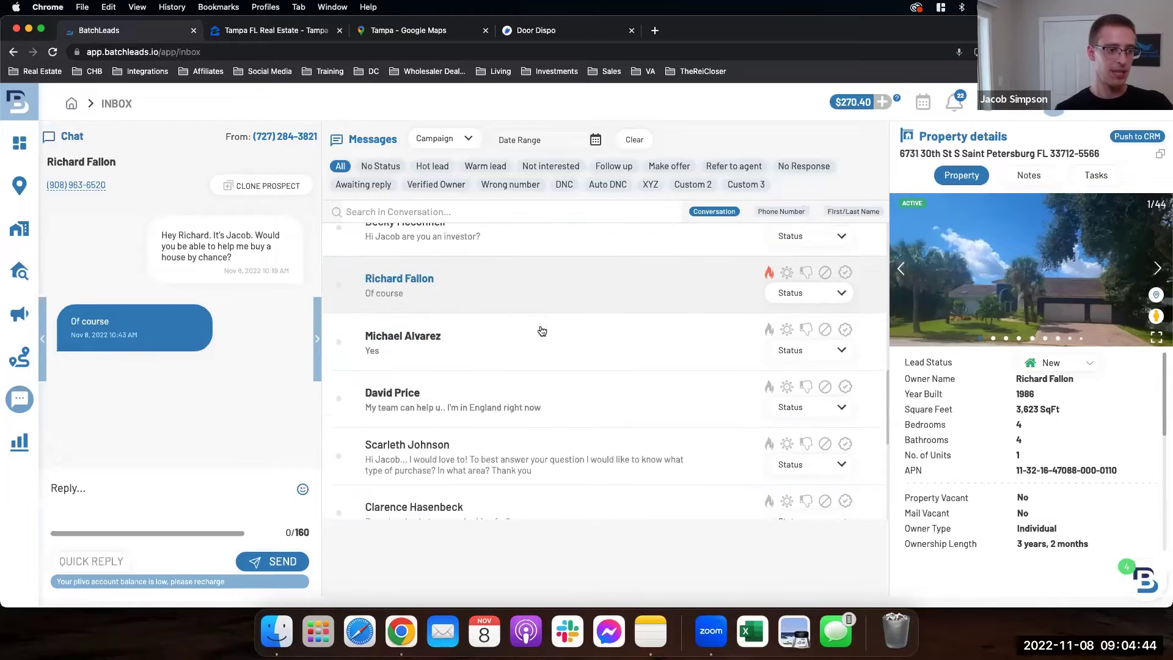
scroll(504, 338, "up", 2)
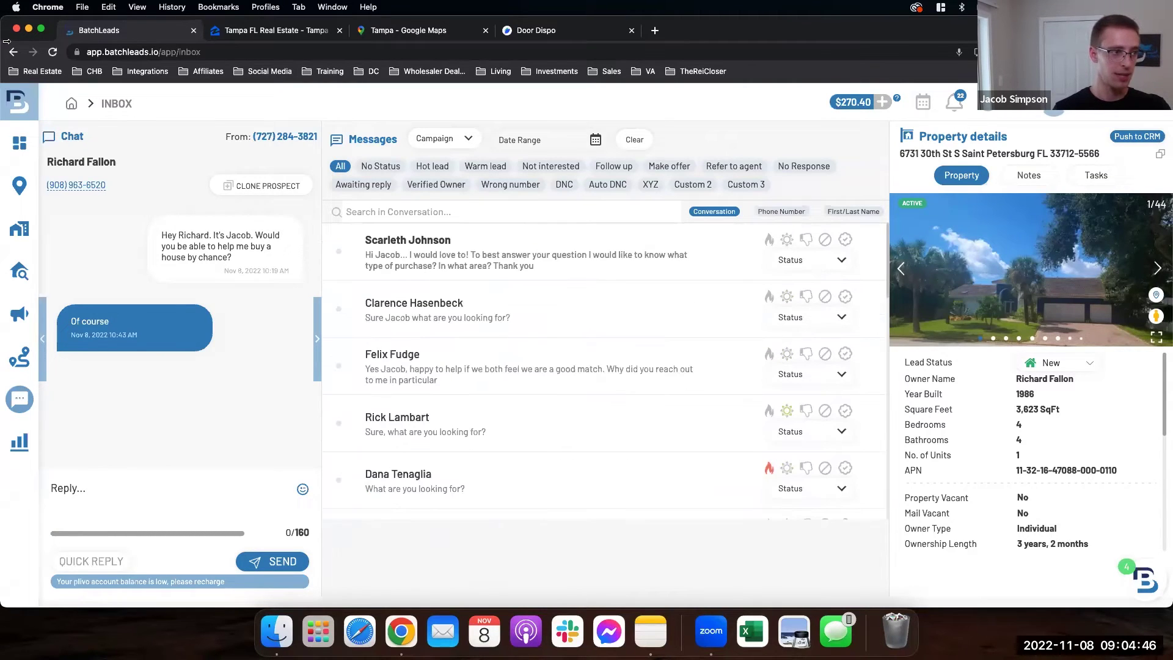
left_click(53, 52)
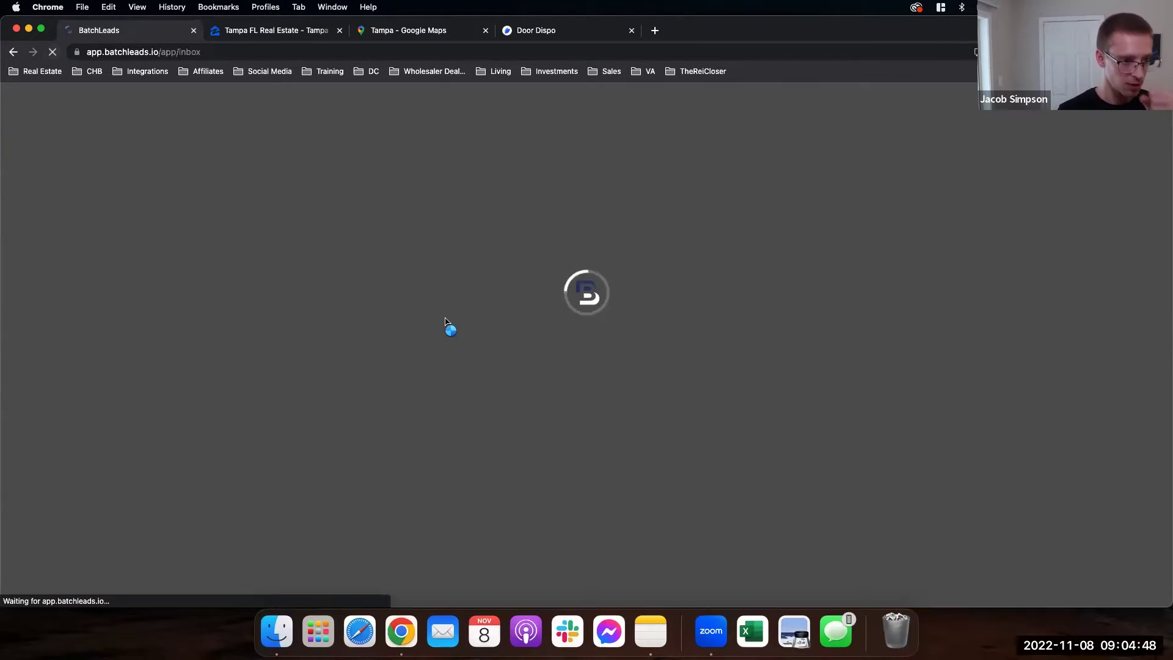
scroll(527, 326, "down", 5)
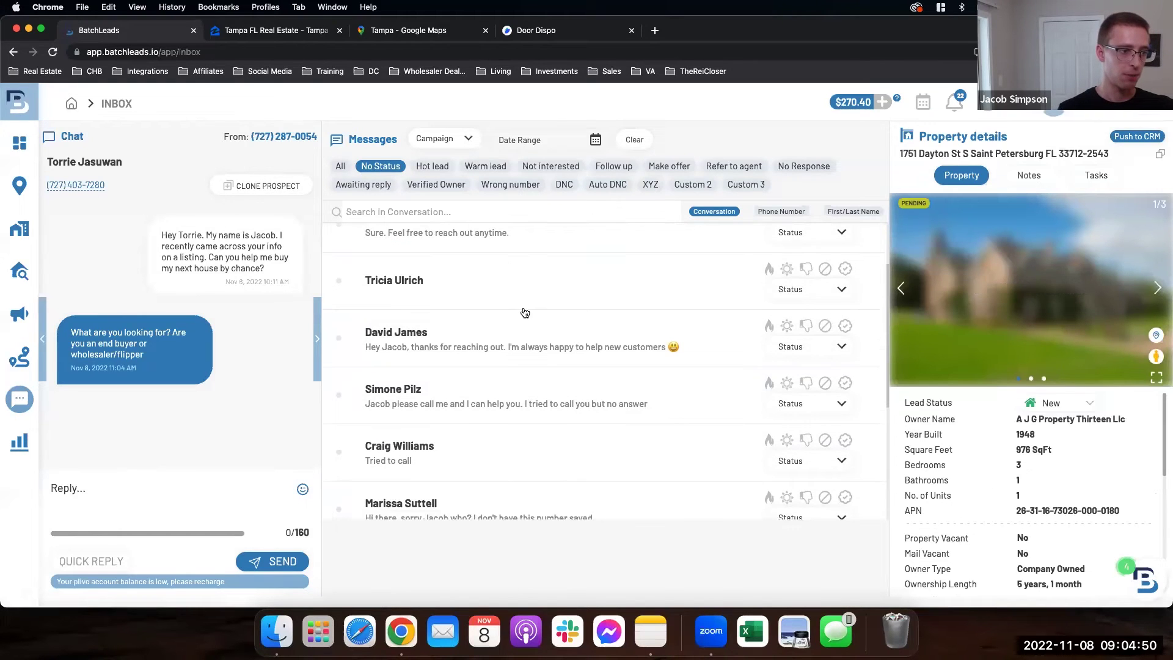
scroll(526, 326, "down", 2)
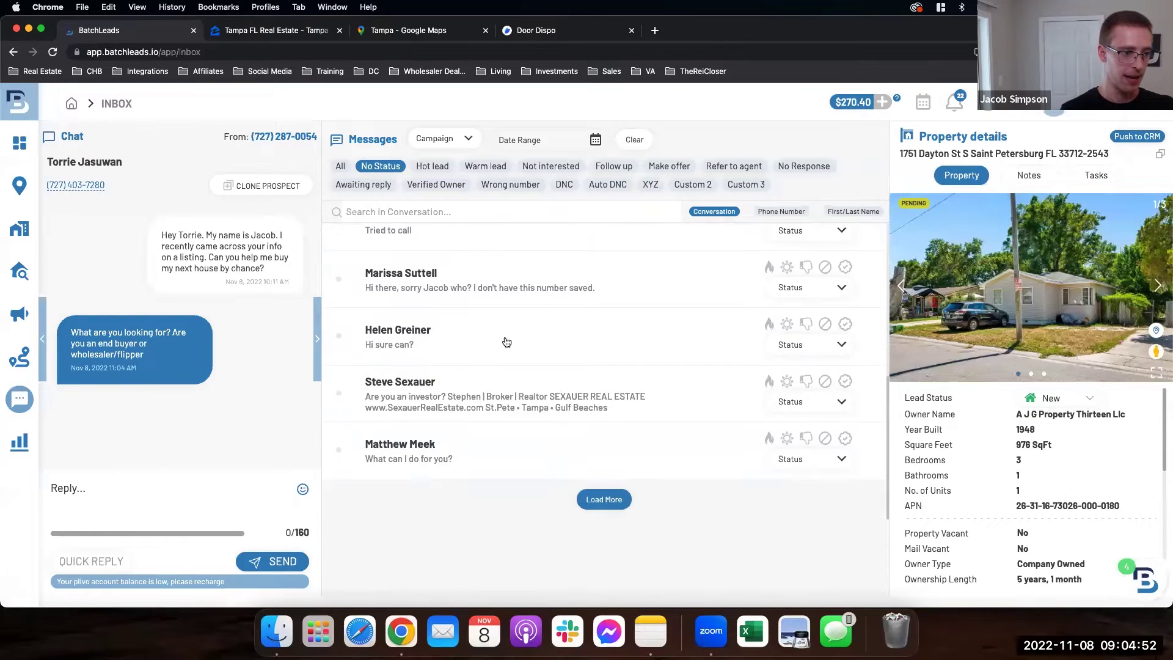
left_click(599, 500)
Step: Open the end-buyer-or-wholesaler lead's thread and select the lead's phone number
scroll(487, 446, "down", 4)
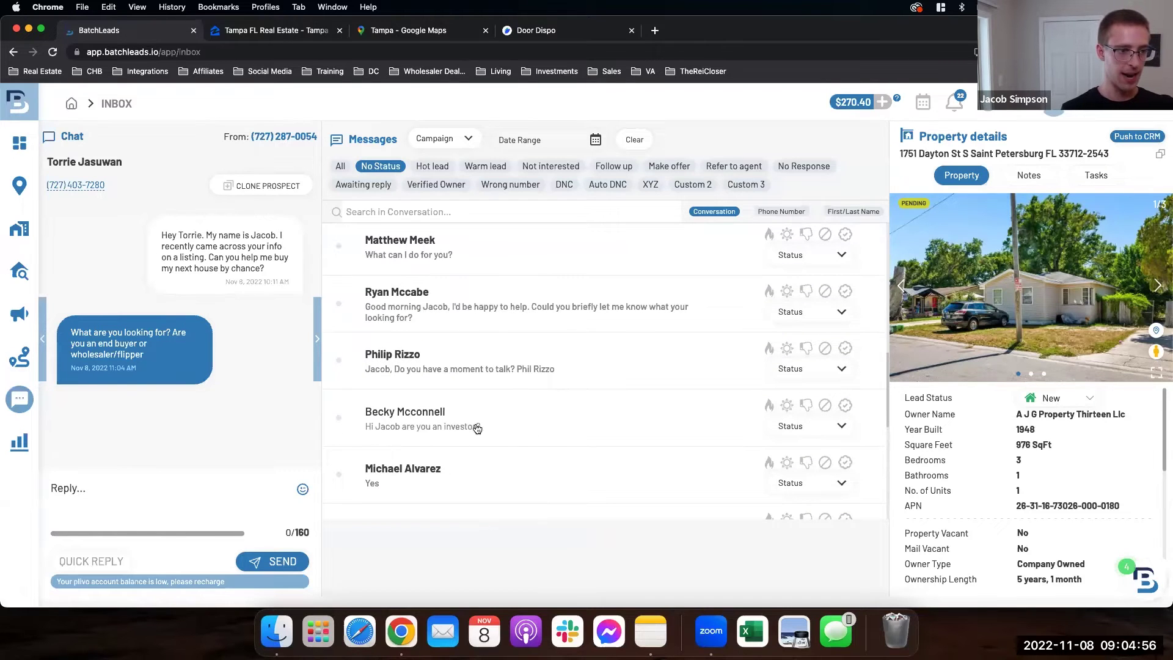
scroll(450, 419, "up", 2)
scroll(450, 417, "up", 10)
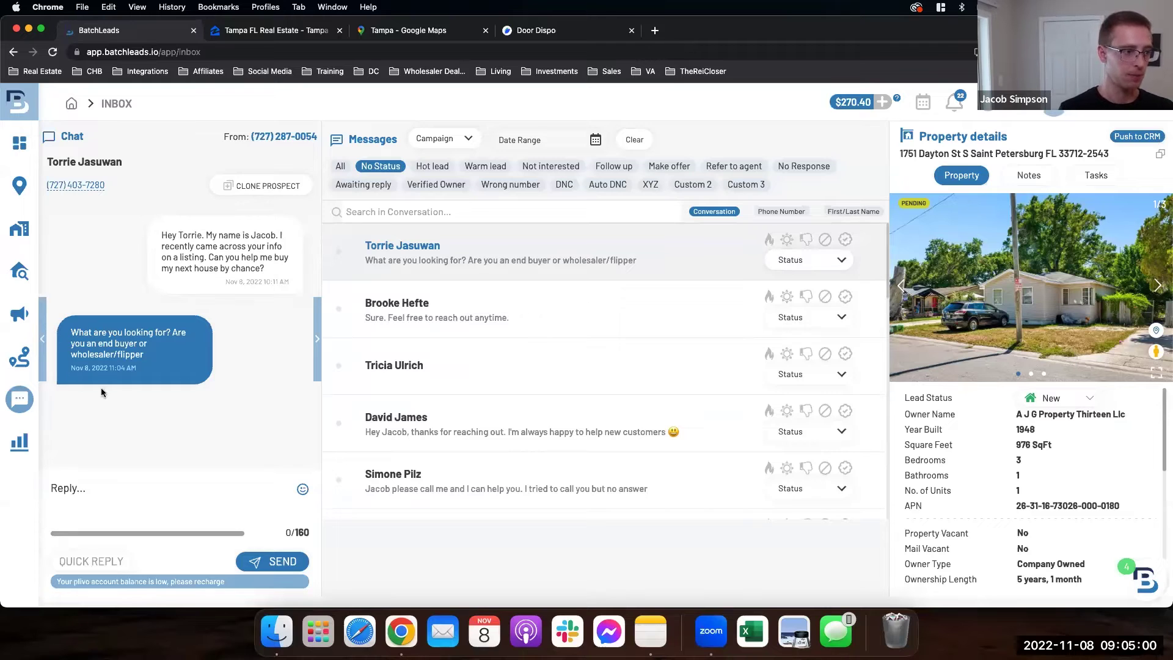
left_click(425, 329)
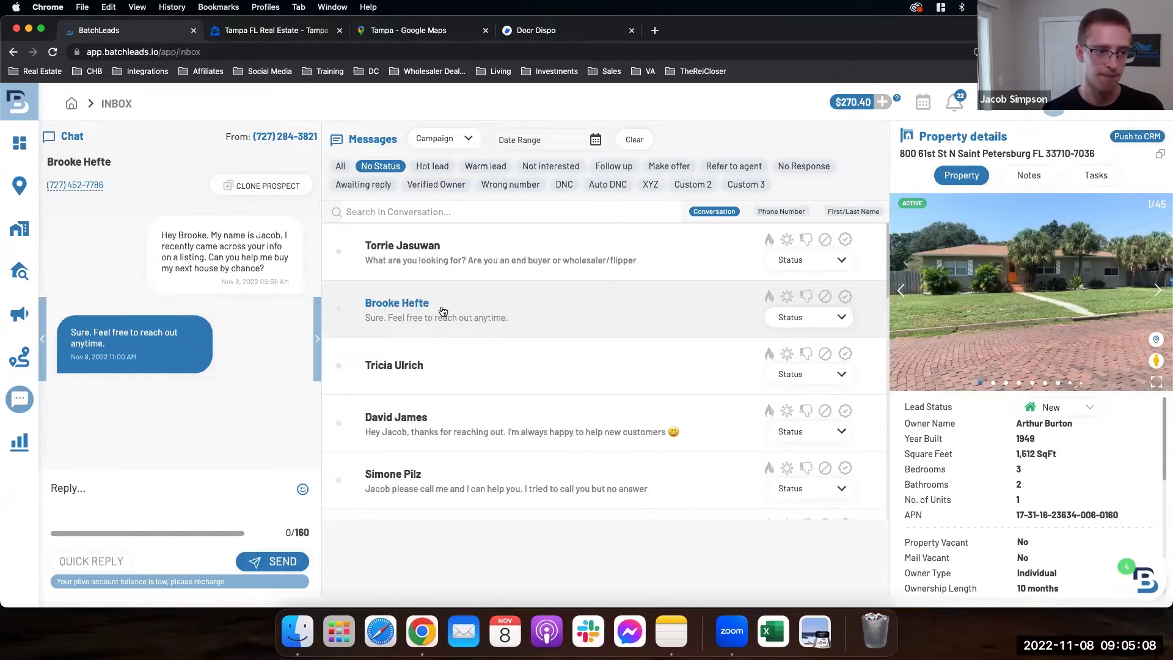
left_click(531, 268)
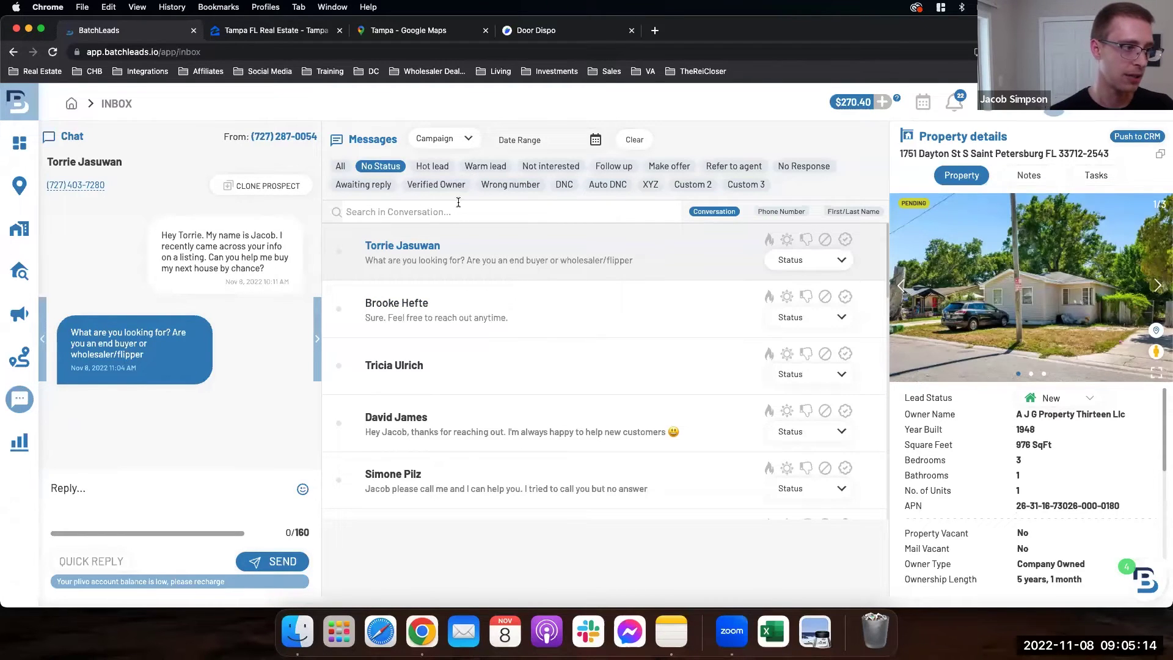
left_click_drag(81, 189, 46, 186)
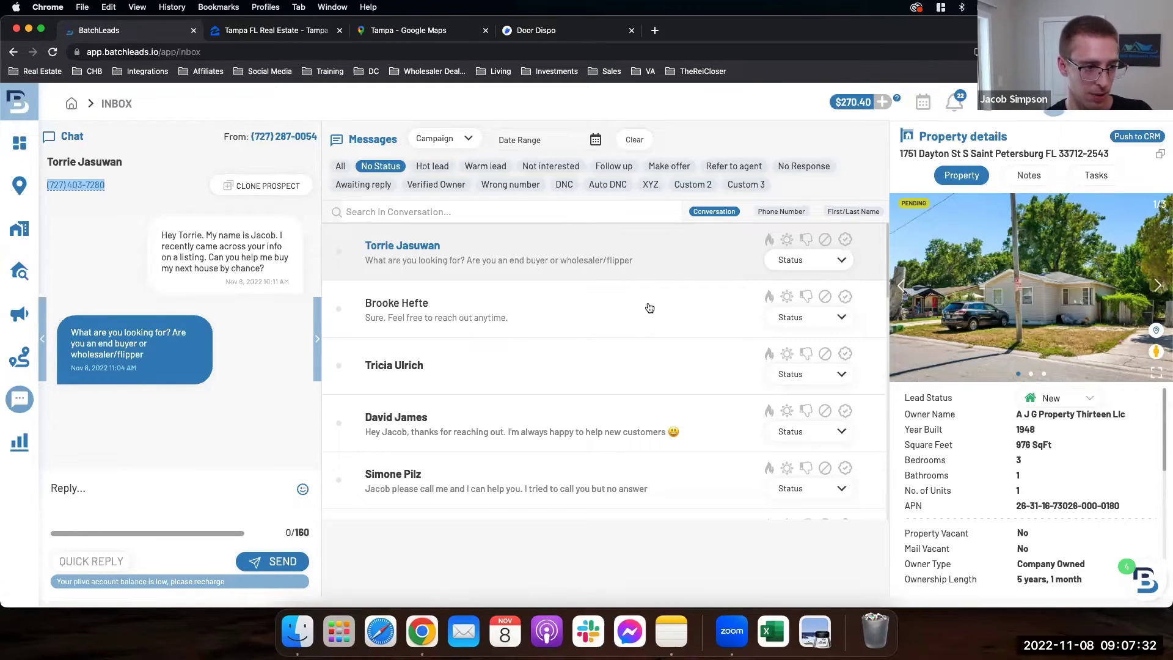
Step: Tag the end-buyer-or-wholesaler lead as a Hot Lead, then switch to the Zillow tab
left_click(769, 244)
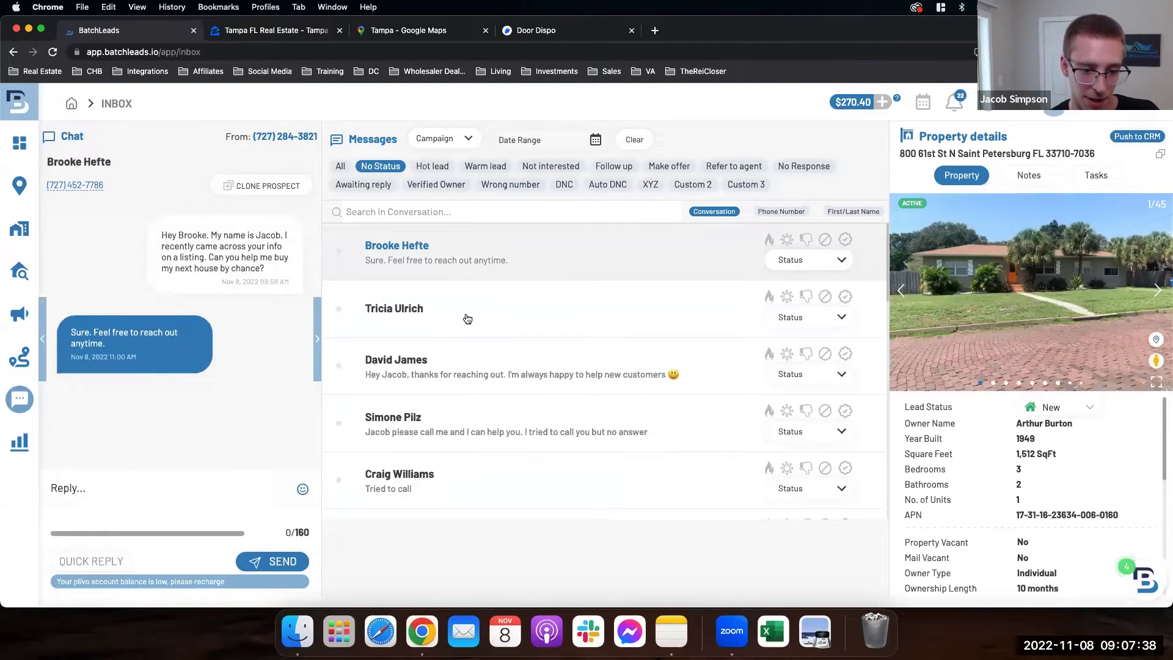
left_click(259, 35)
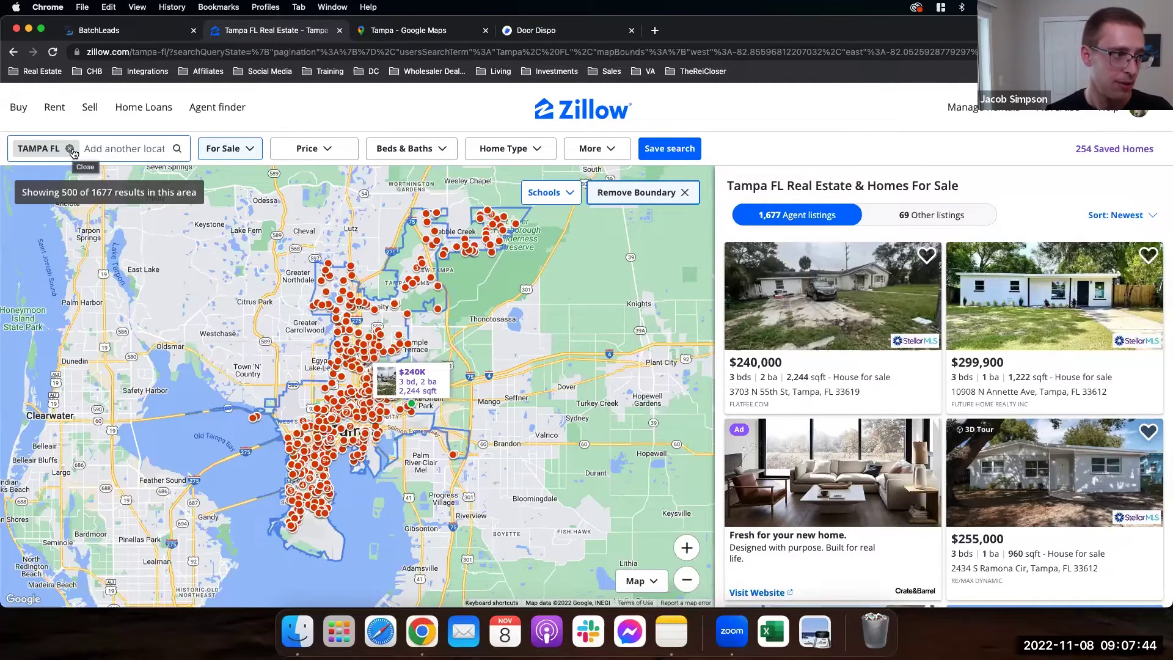
Step: Remove the TAMPA FL location chip and zoom the map out over Tampa Bay
left_click(69, 149)
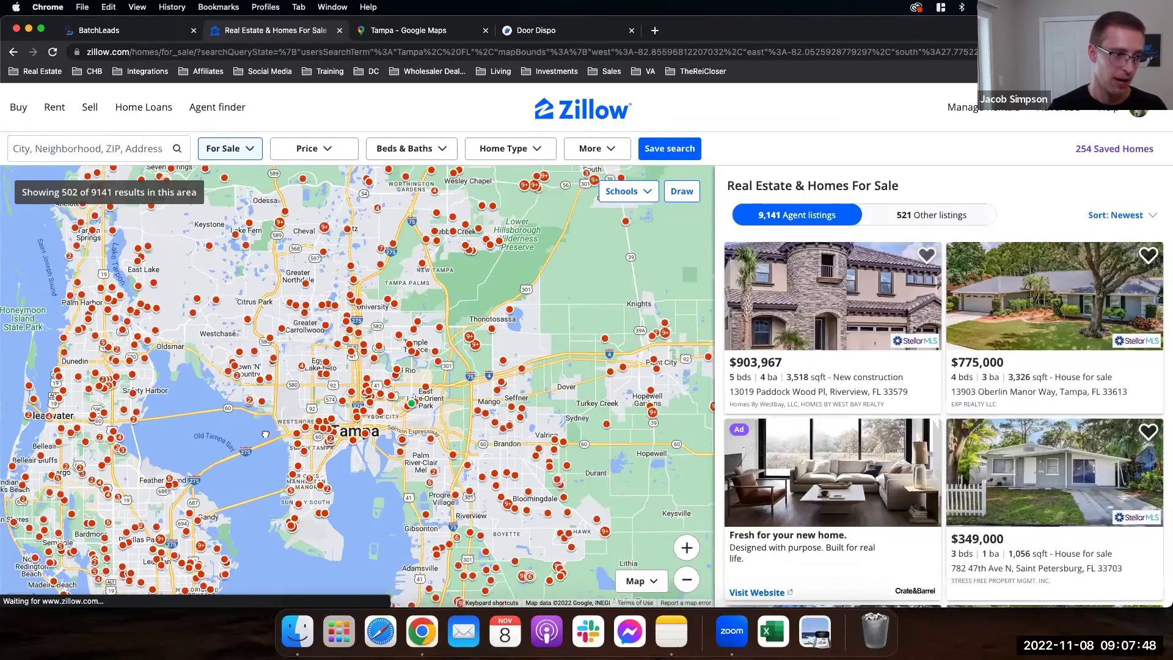
scroll(333, 388, "down", 3)
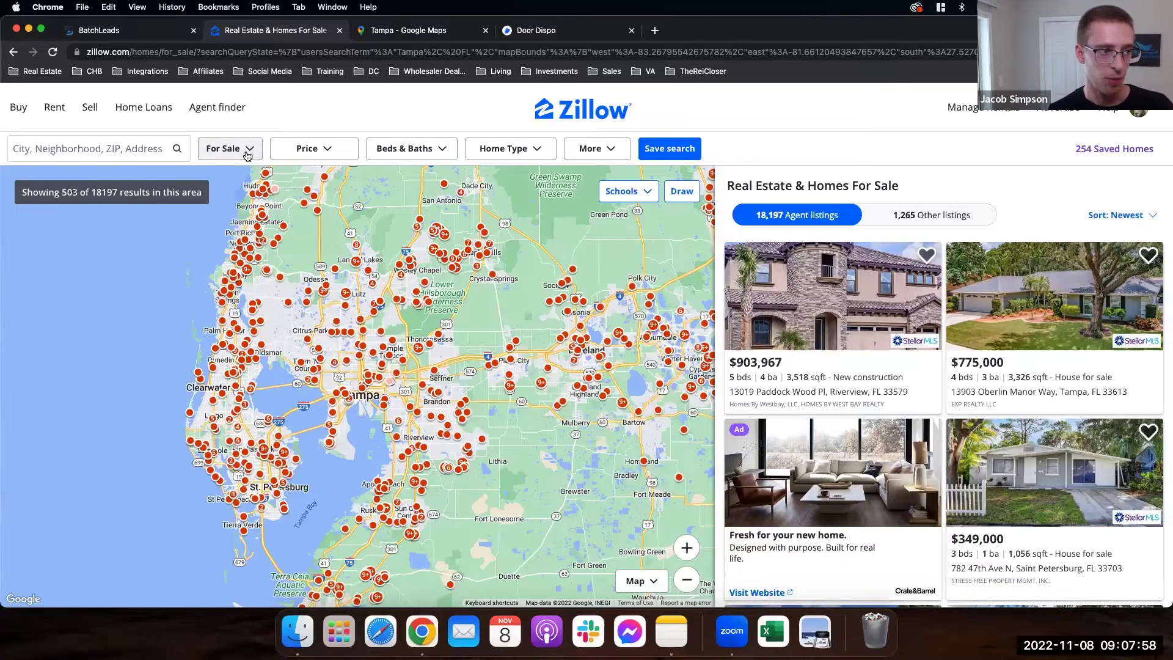
Step: Uncheck Foreclosures, Auction, Coming Soon, New Construction and By Owner in the For Sale filter
left_click(247, 155)
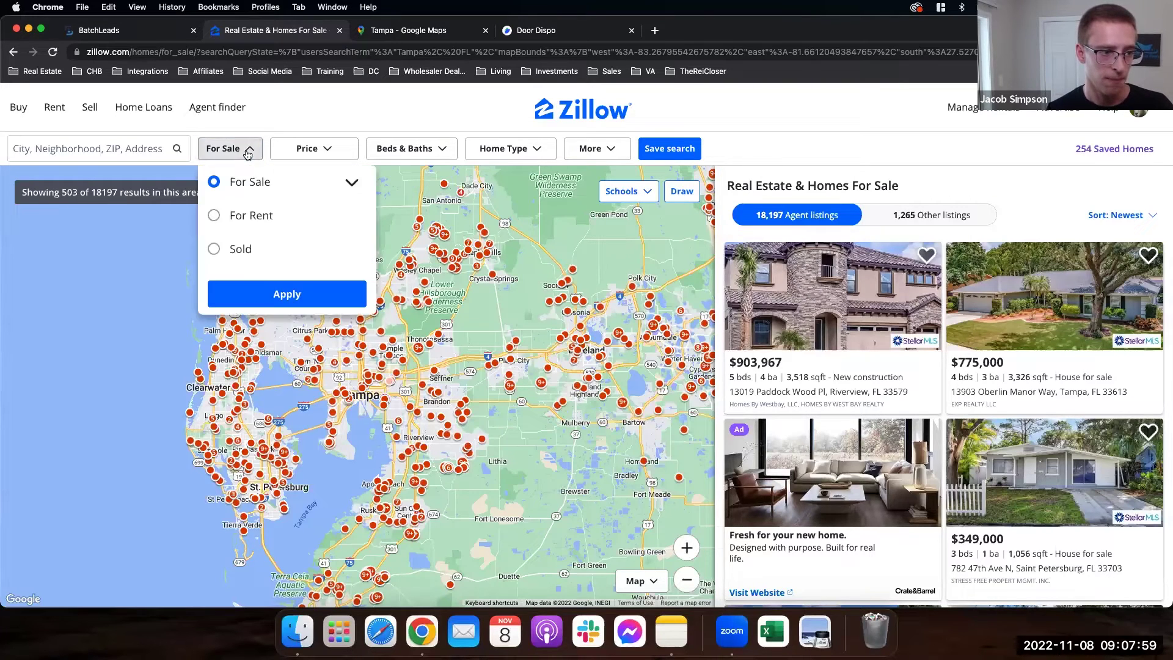
left_click(354, 185)
left_click(215, 320)
left_click(212, 300)
left_click(212, 278)
left_click(213, 258)
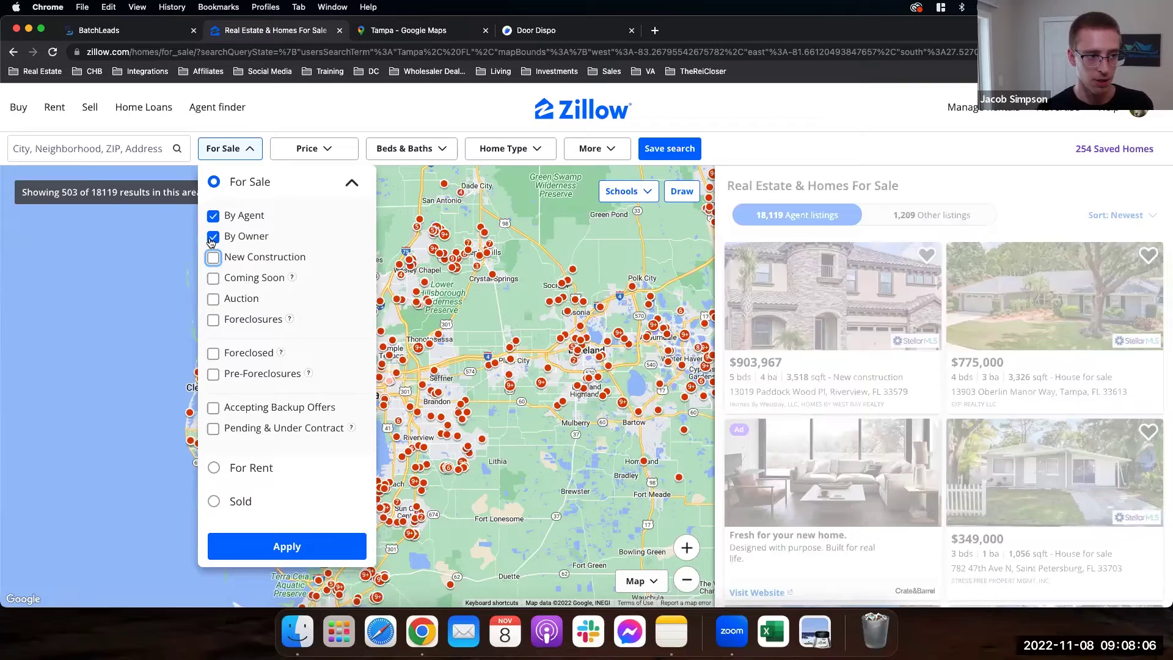
left_click(212, 239)
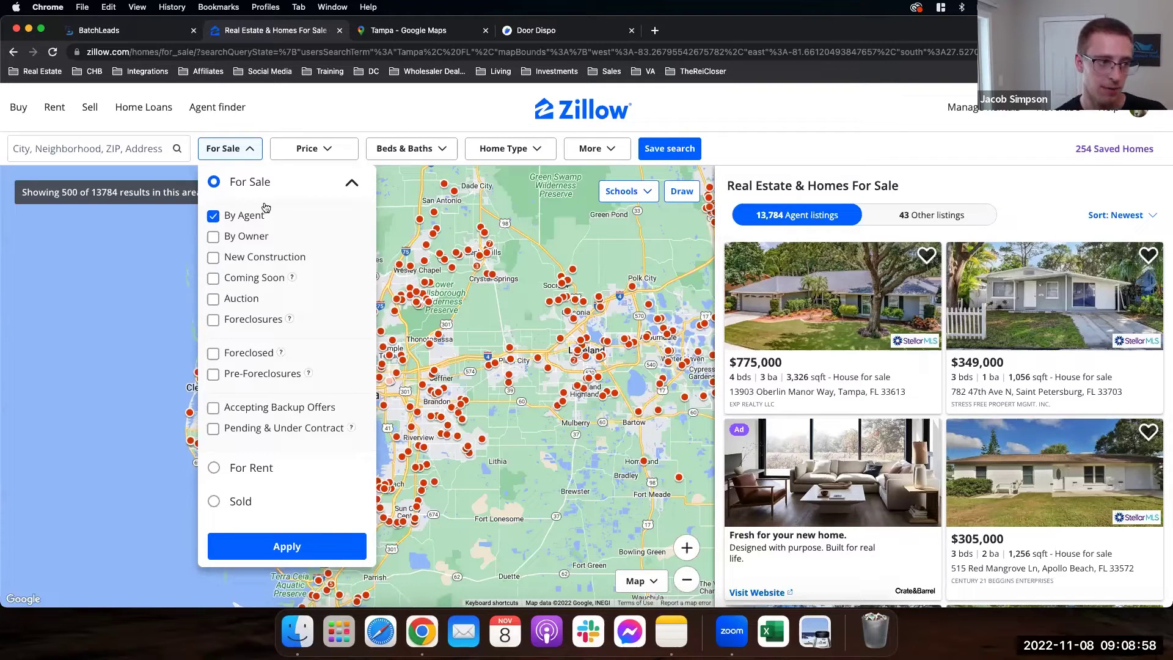
Step: Set the Price filter's maximum to $500,000 and bring up the Home Type filter
left_click(326, 155)
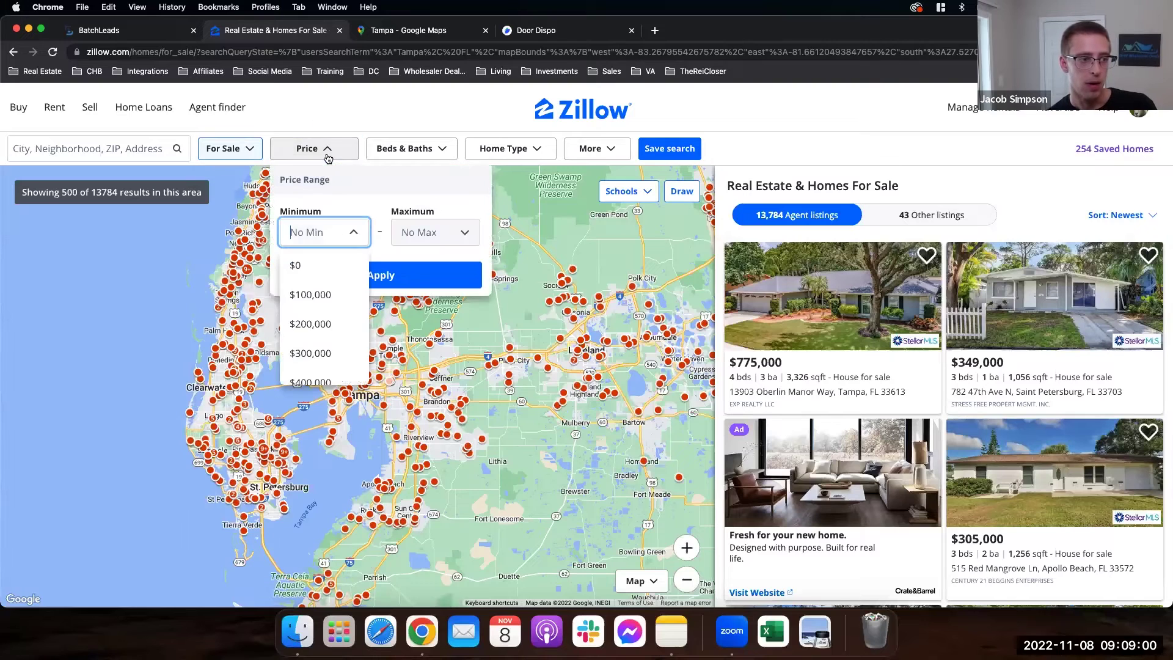
left_click(458, 240)
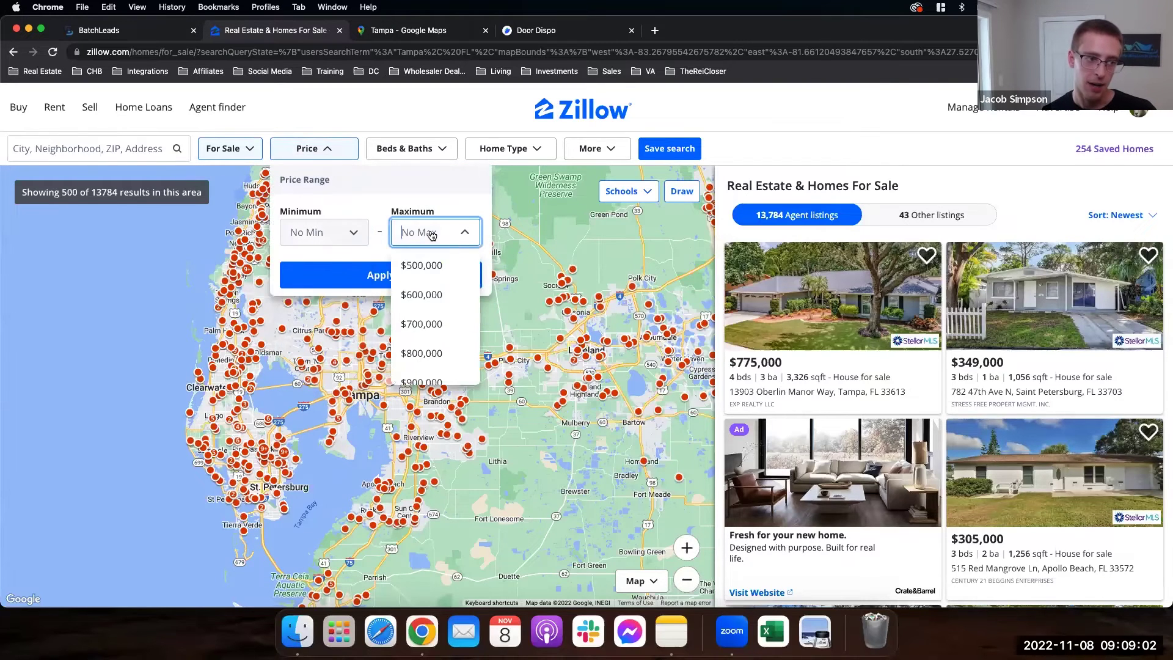
left_click(439, 276)
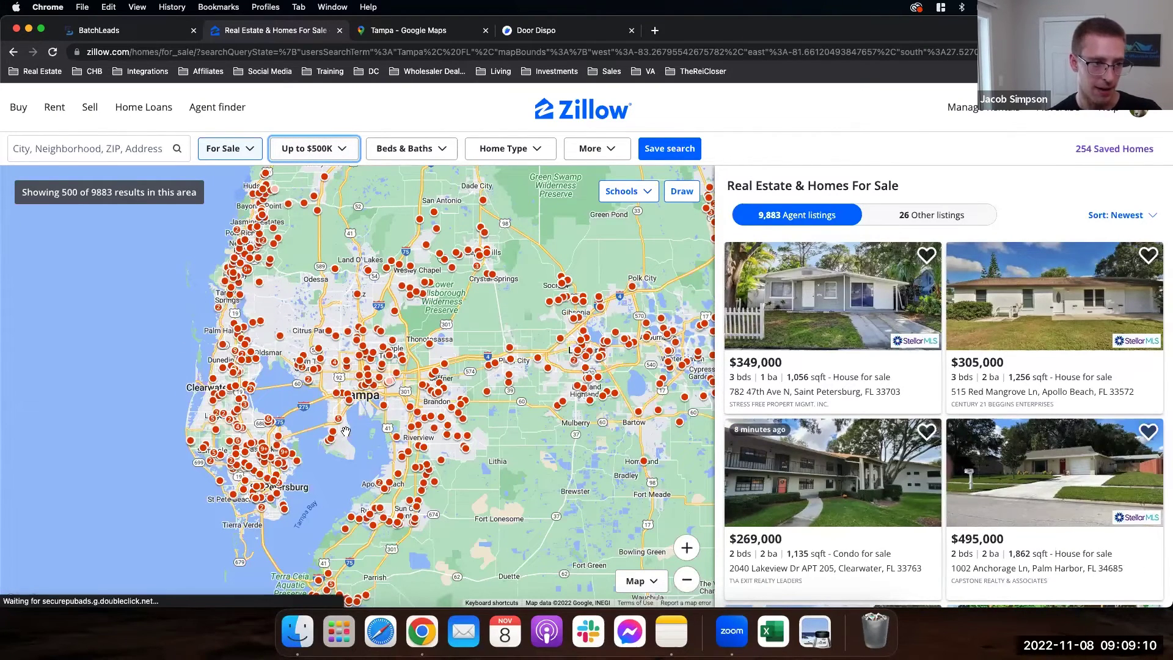
left_click(536, 151)
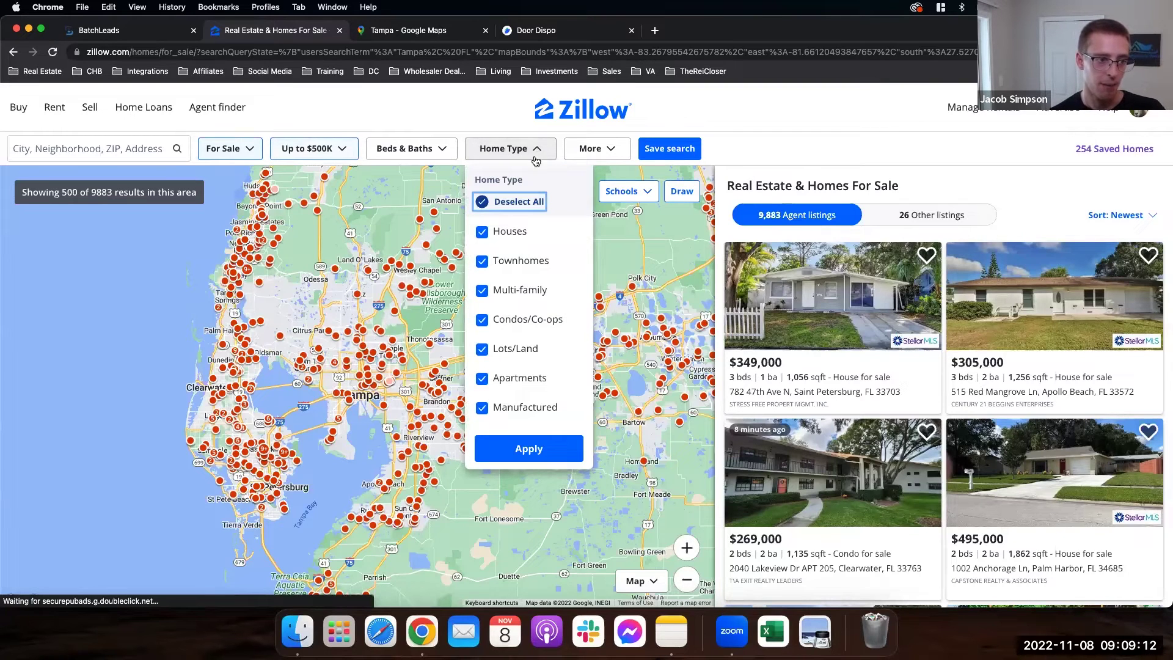